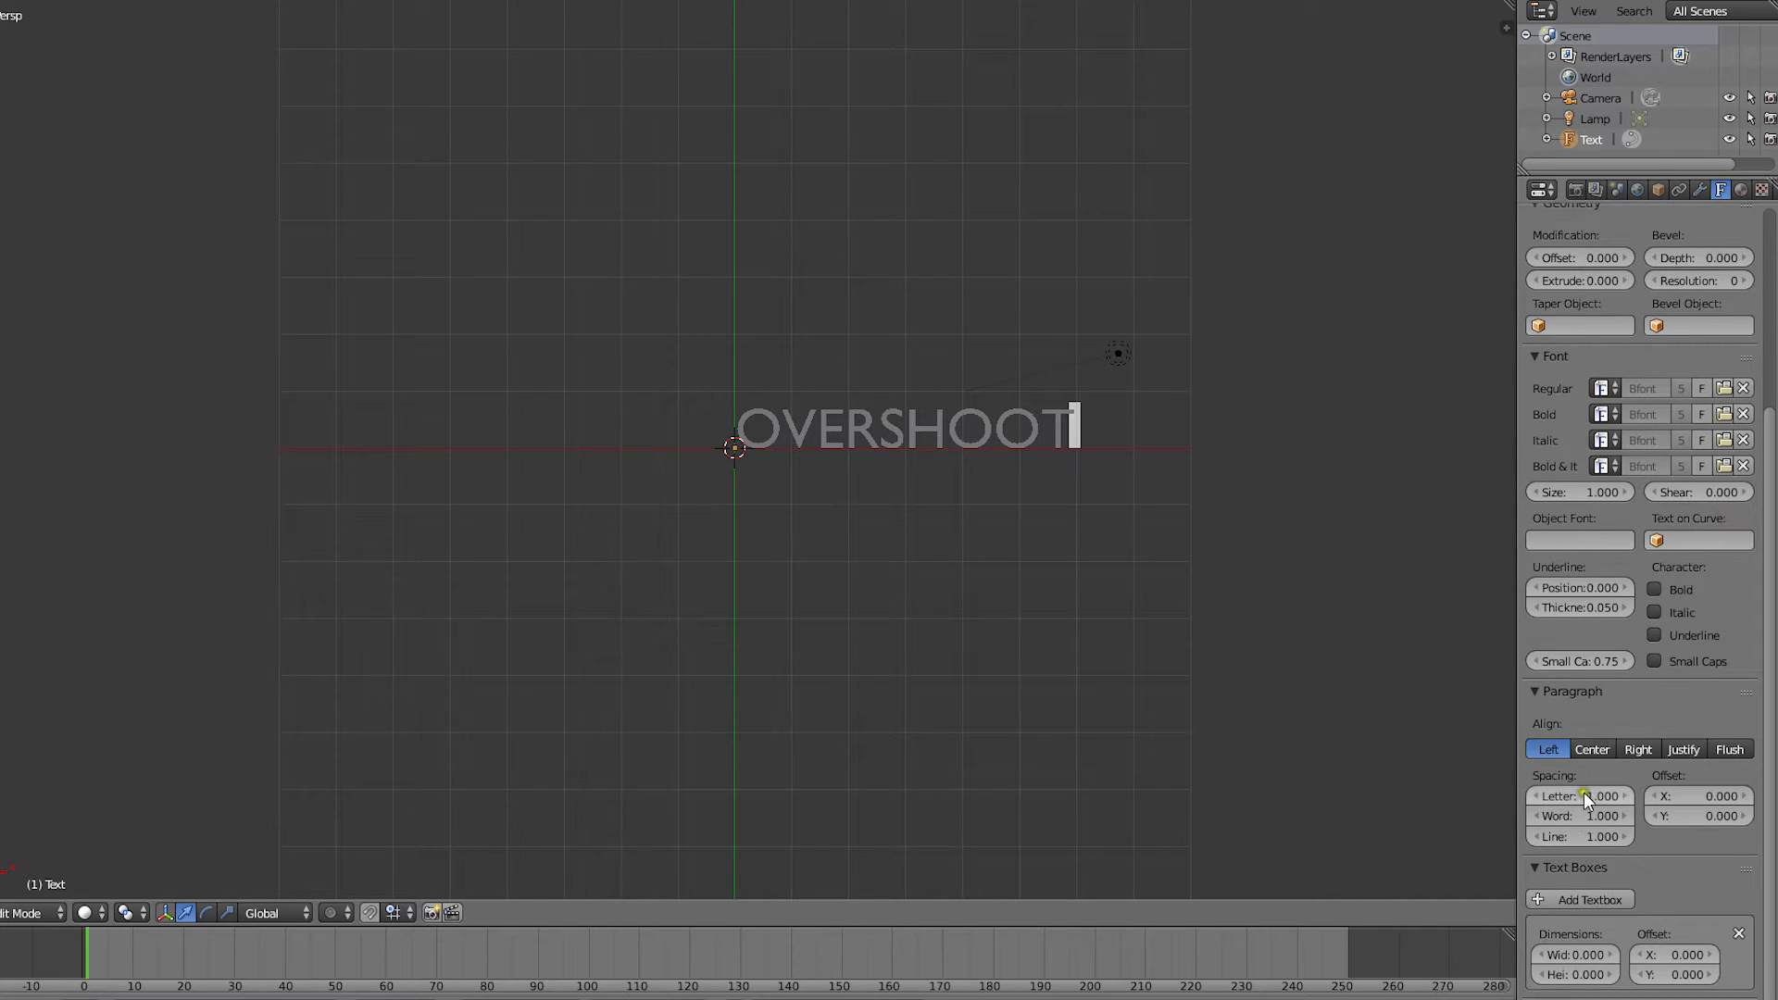
Step: Set the OVERSHOOT text's letter spacing to 1.4 and give the letters extruded, bevelled geometry
left_click_drag(1593, 794, 1600, 797)
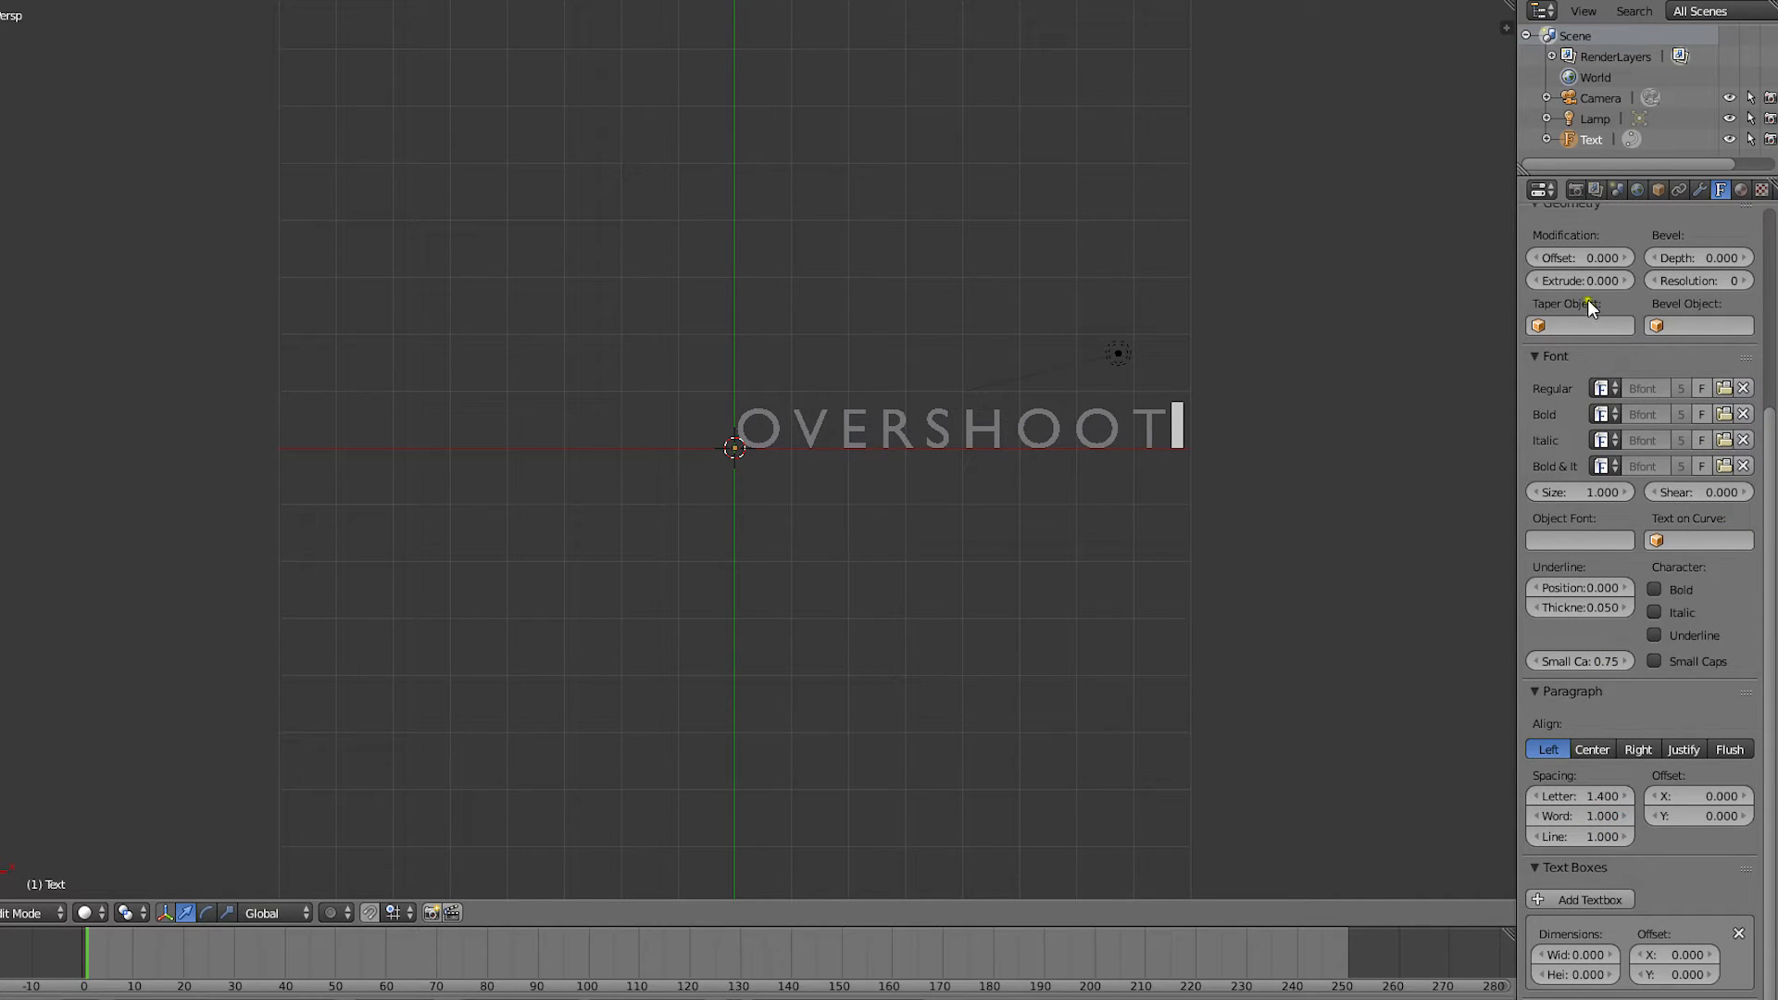
left_click_drag(1597, 284, 1623, 291)
left_click_drag(1721, 254, 1711, 258)
left_click_drag(1606, 280, 1614, 281)
key("Tab")
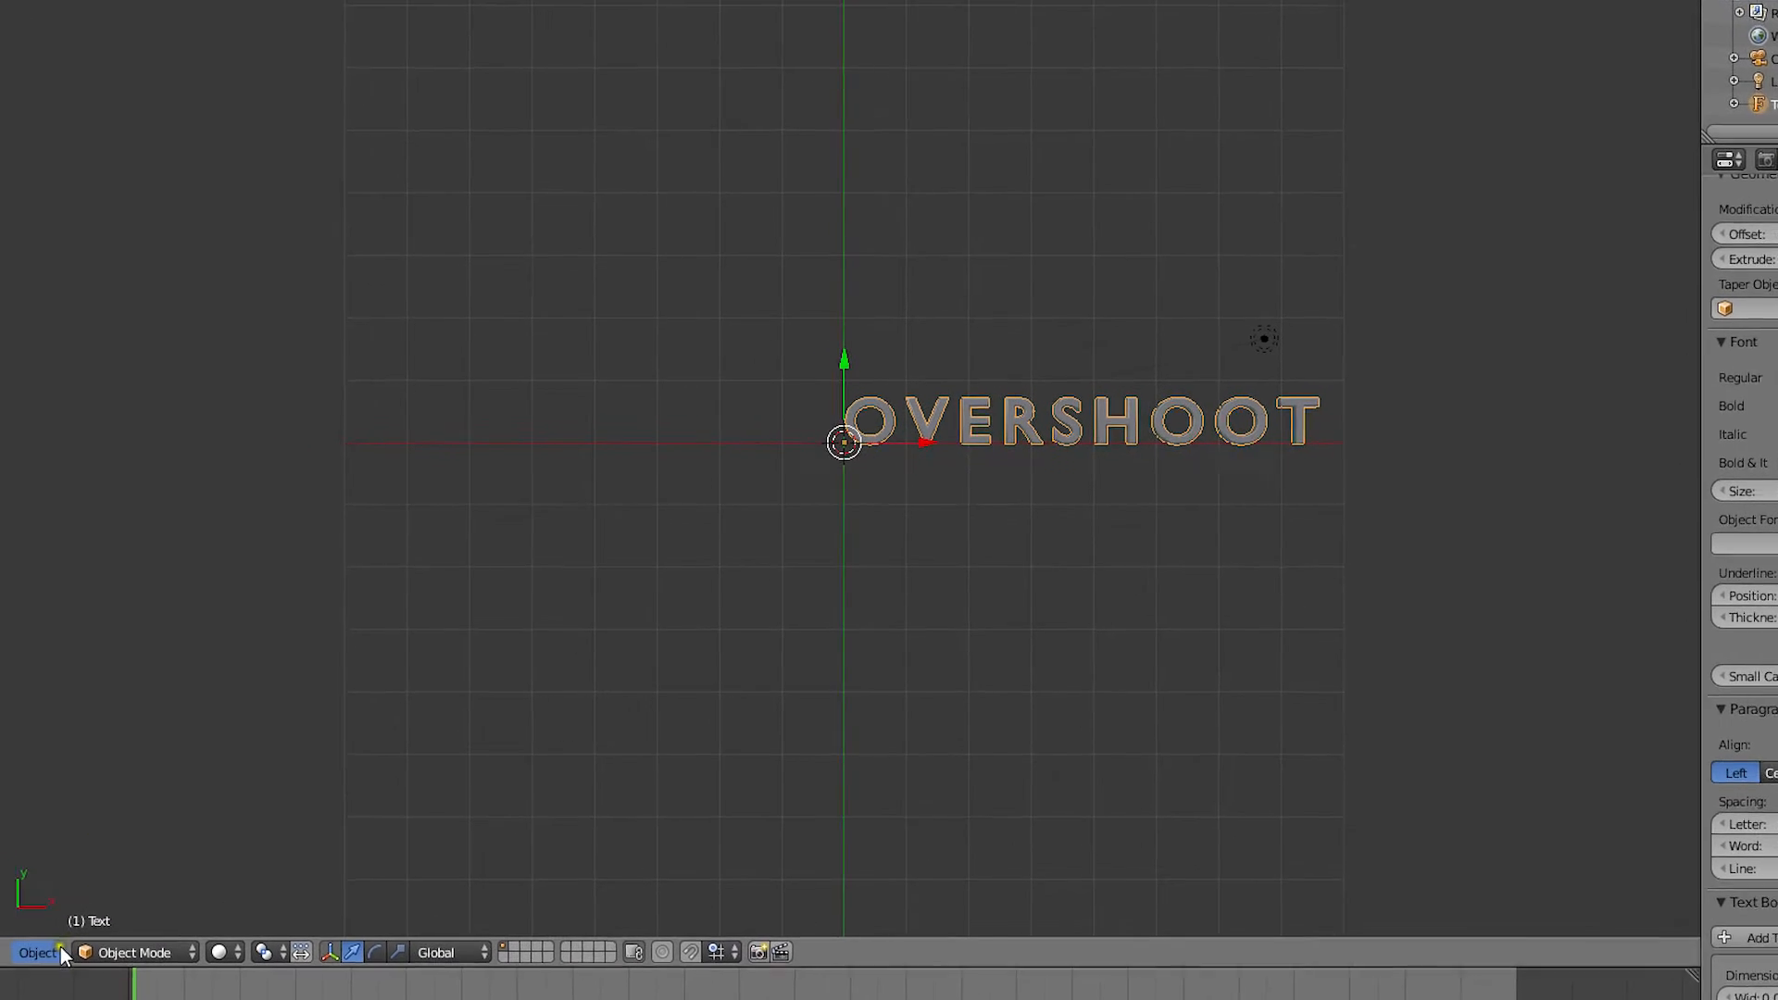
Step: Convert the text object to a mesh and enter Edit Mode to inspect its topology
left_click(57, 950)
mouse_move(171, 245)
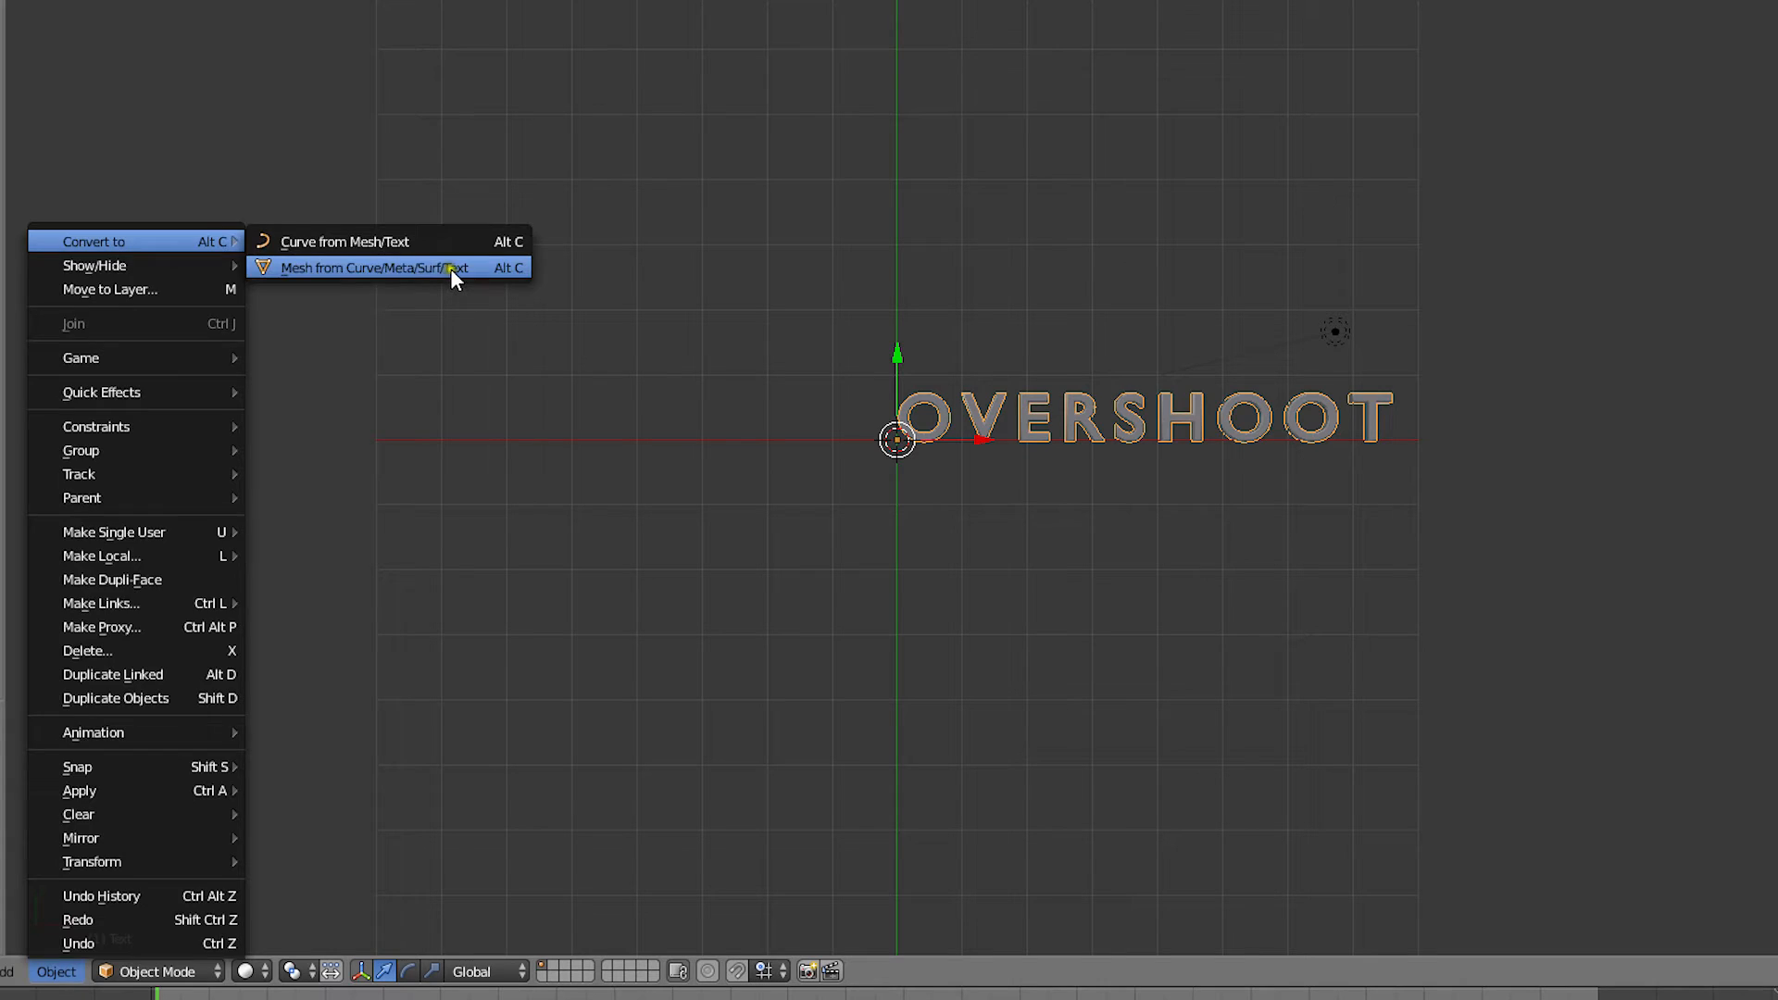
left_click(454, 271)
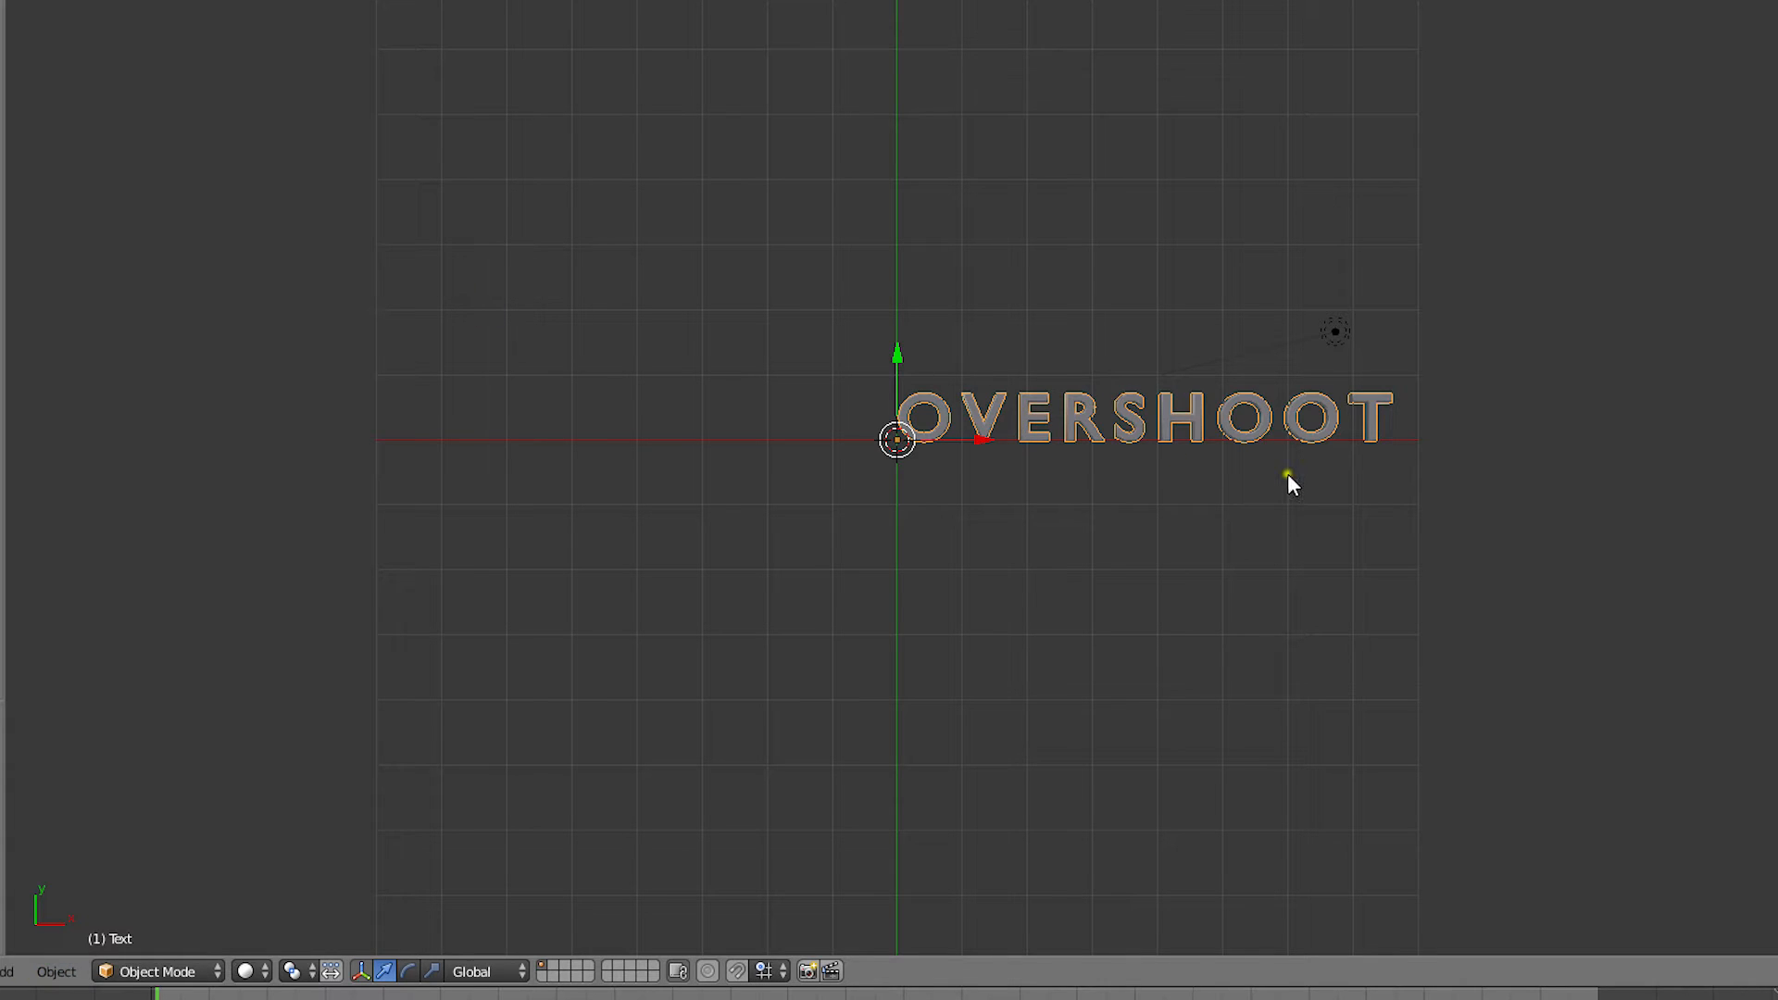
key("Tab")
middle_click_drag(1297, 477, 1088, 503, "shift")
scroll(901, 561, "up", 6)
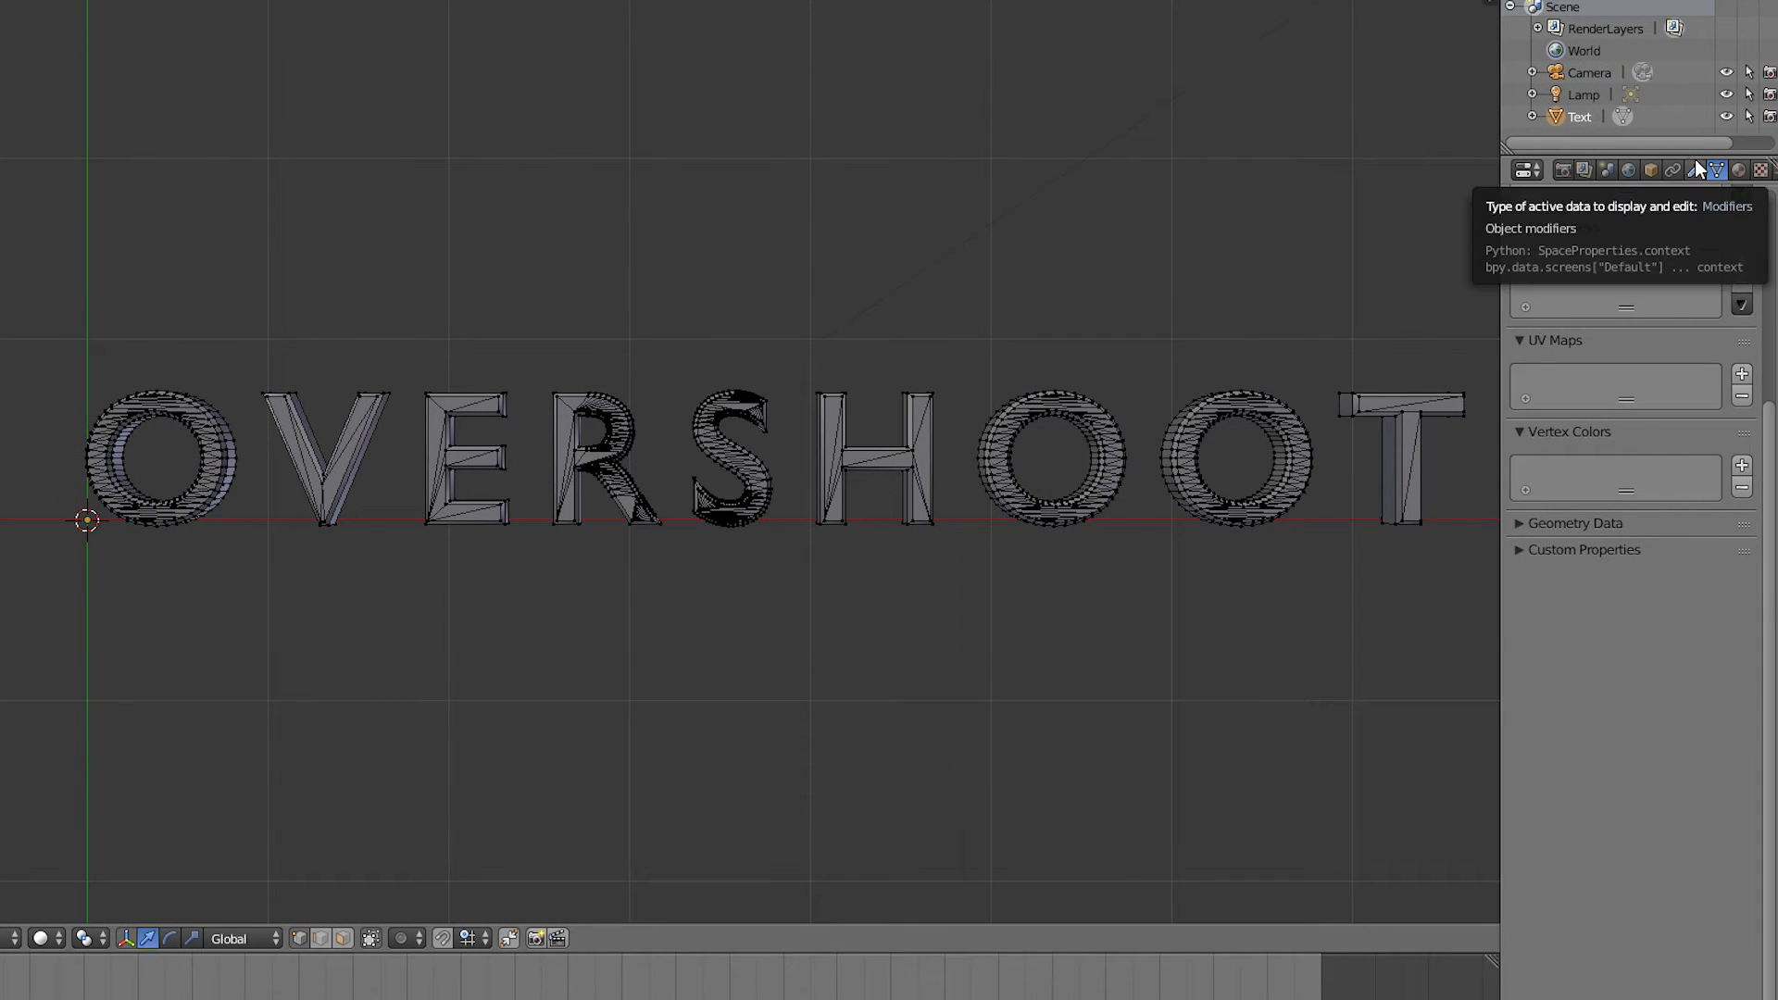
Step: Add a Remesh modifier to the text mesh with Remove Disconnected Pieces turned off
left_click(1694, 167)
left_click(1687, 243)
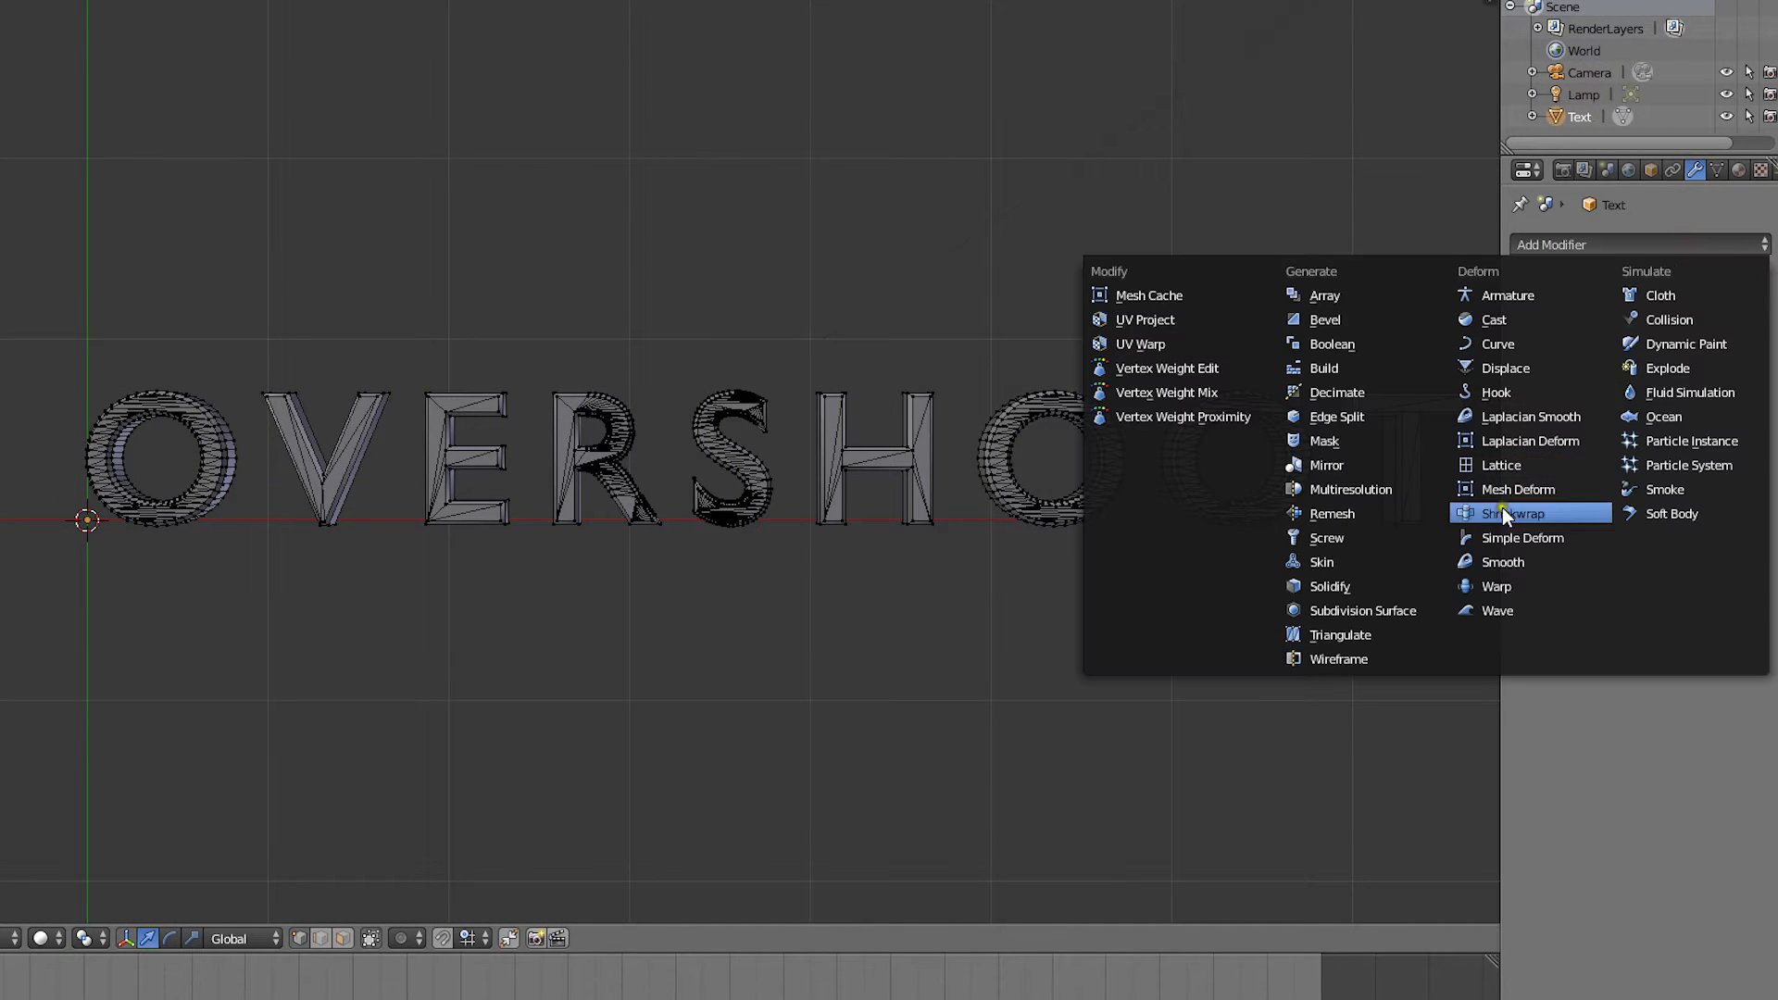
left_click(1393, 510)
key("Tab")
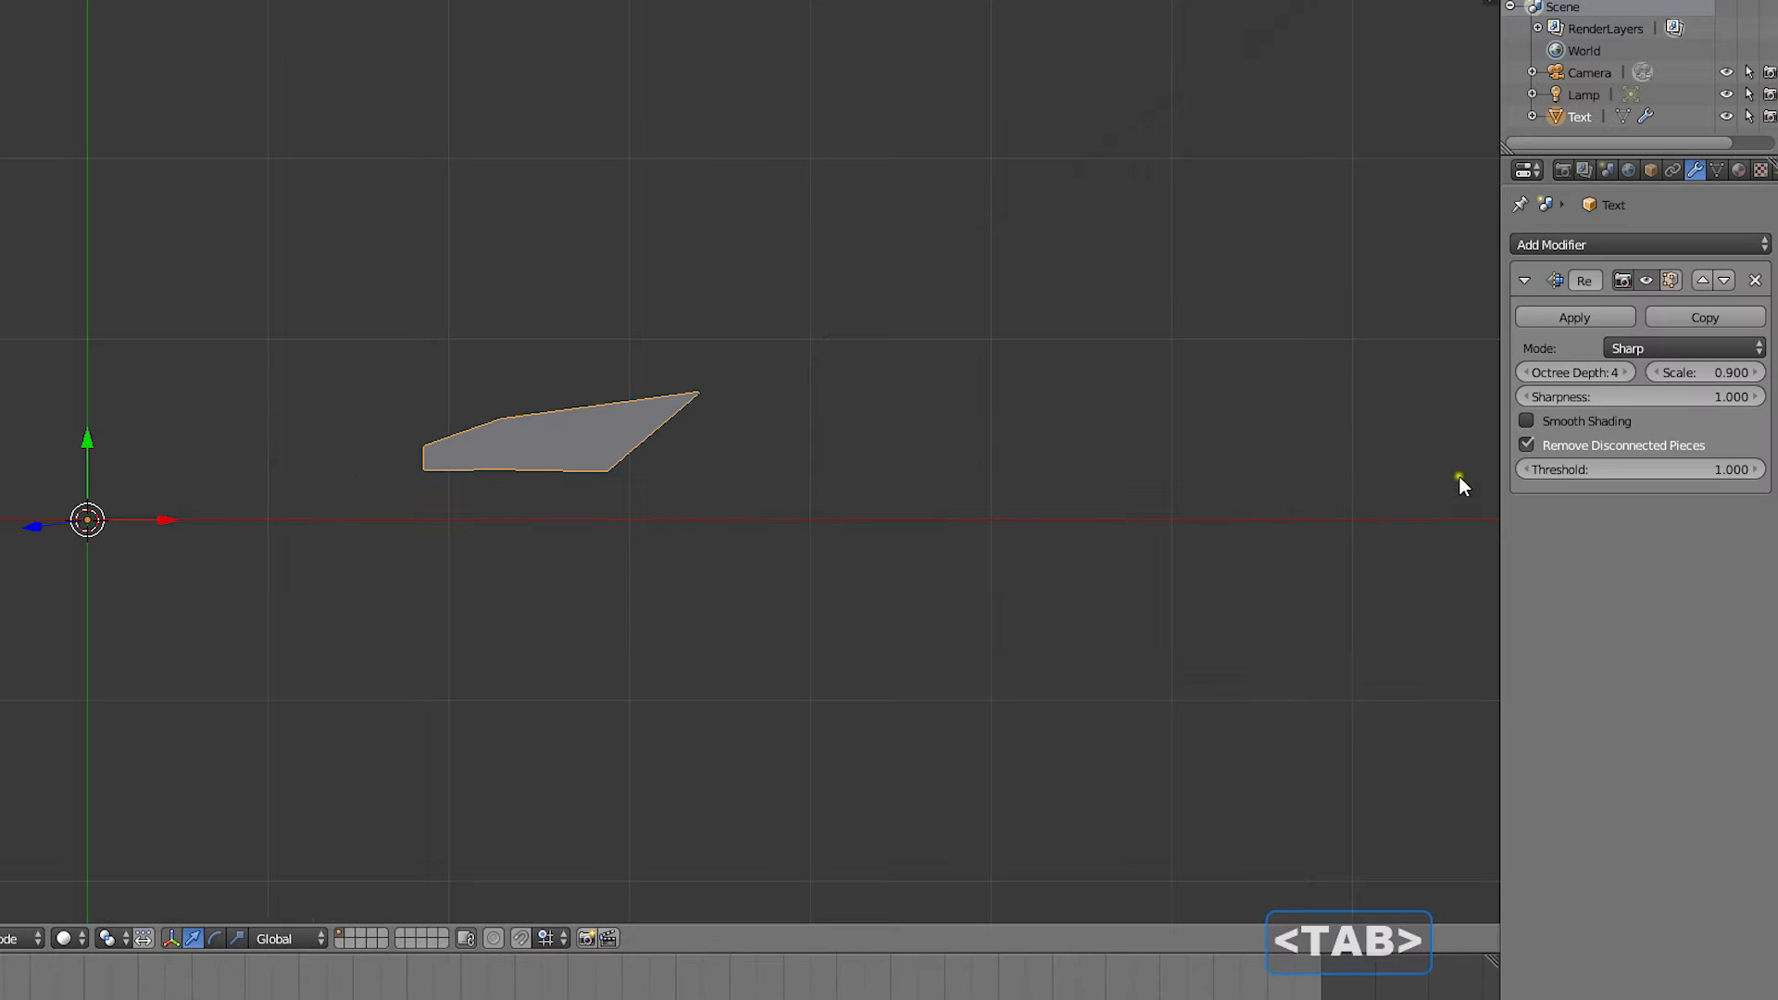
left_click(1625, 443)
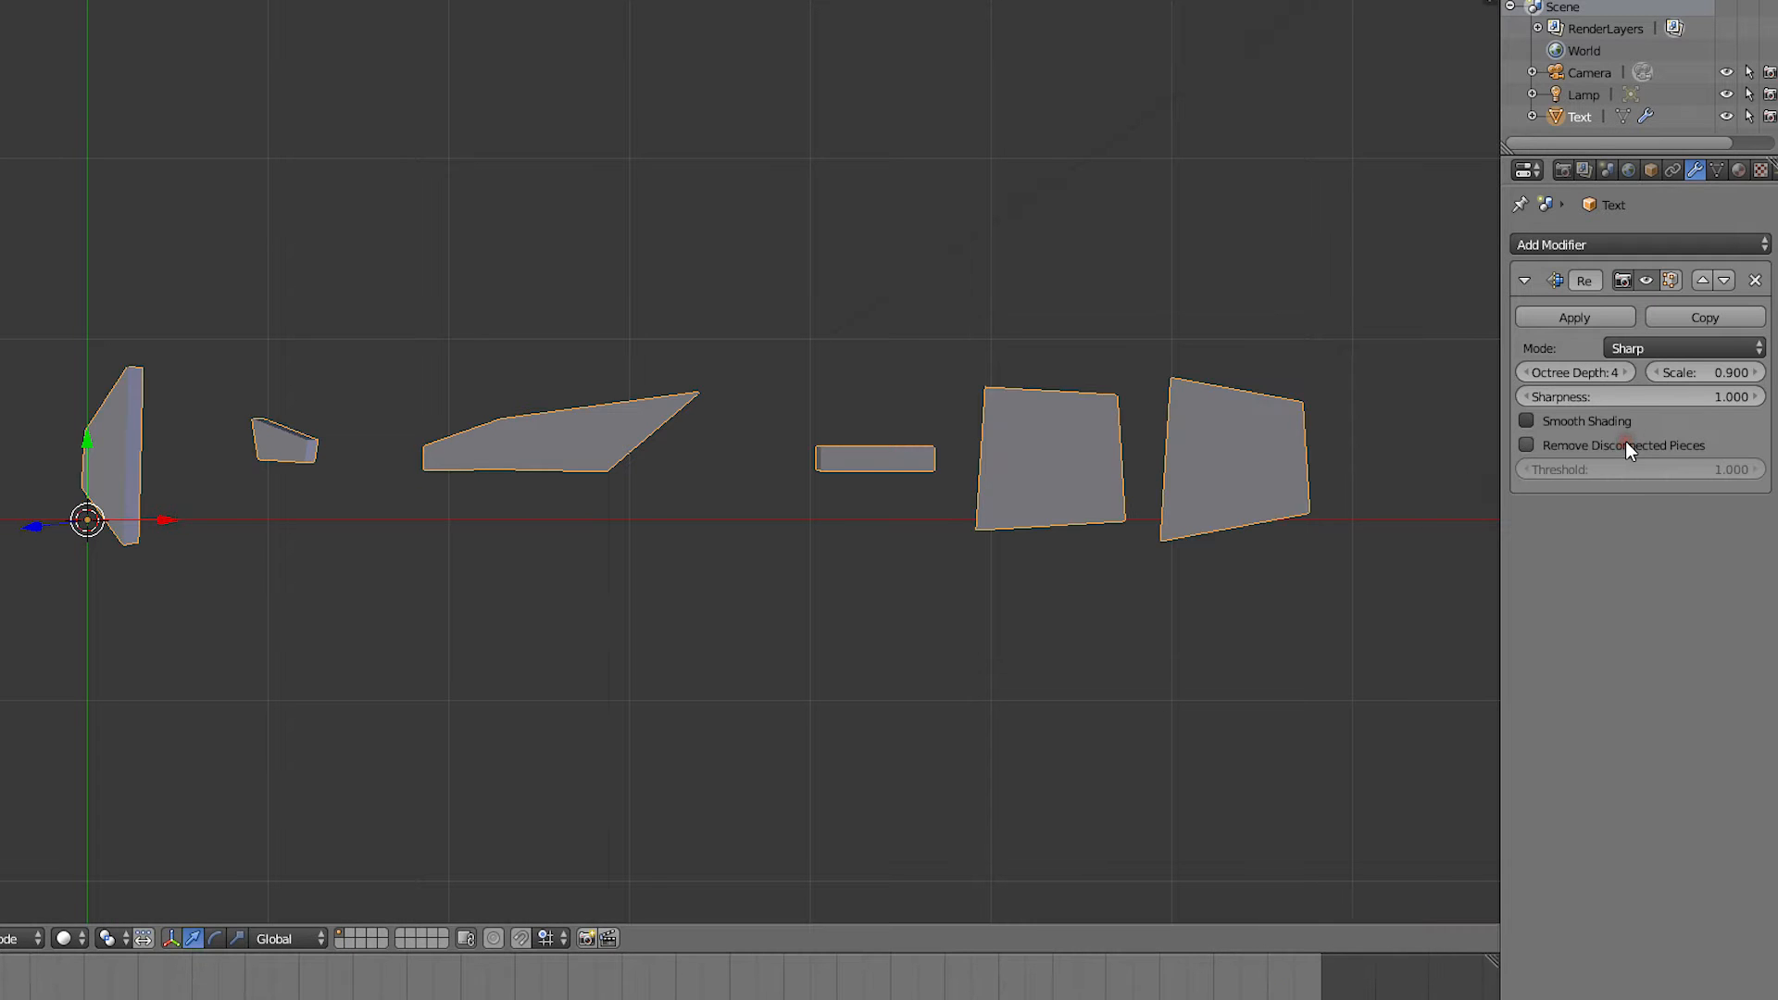
Step: Set the Remesh modifier's Octree Depth to 7 and apply the modifier
left_click(1626, 371)
left_click(1627, 366)
left_click(1627, 367)
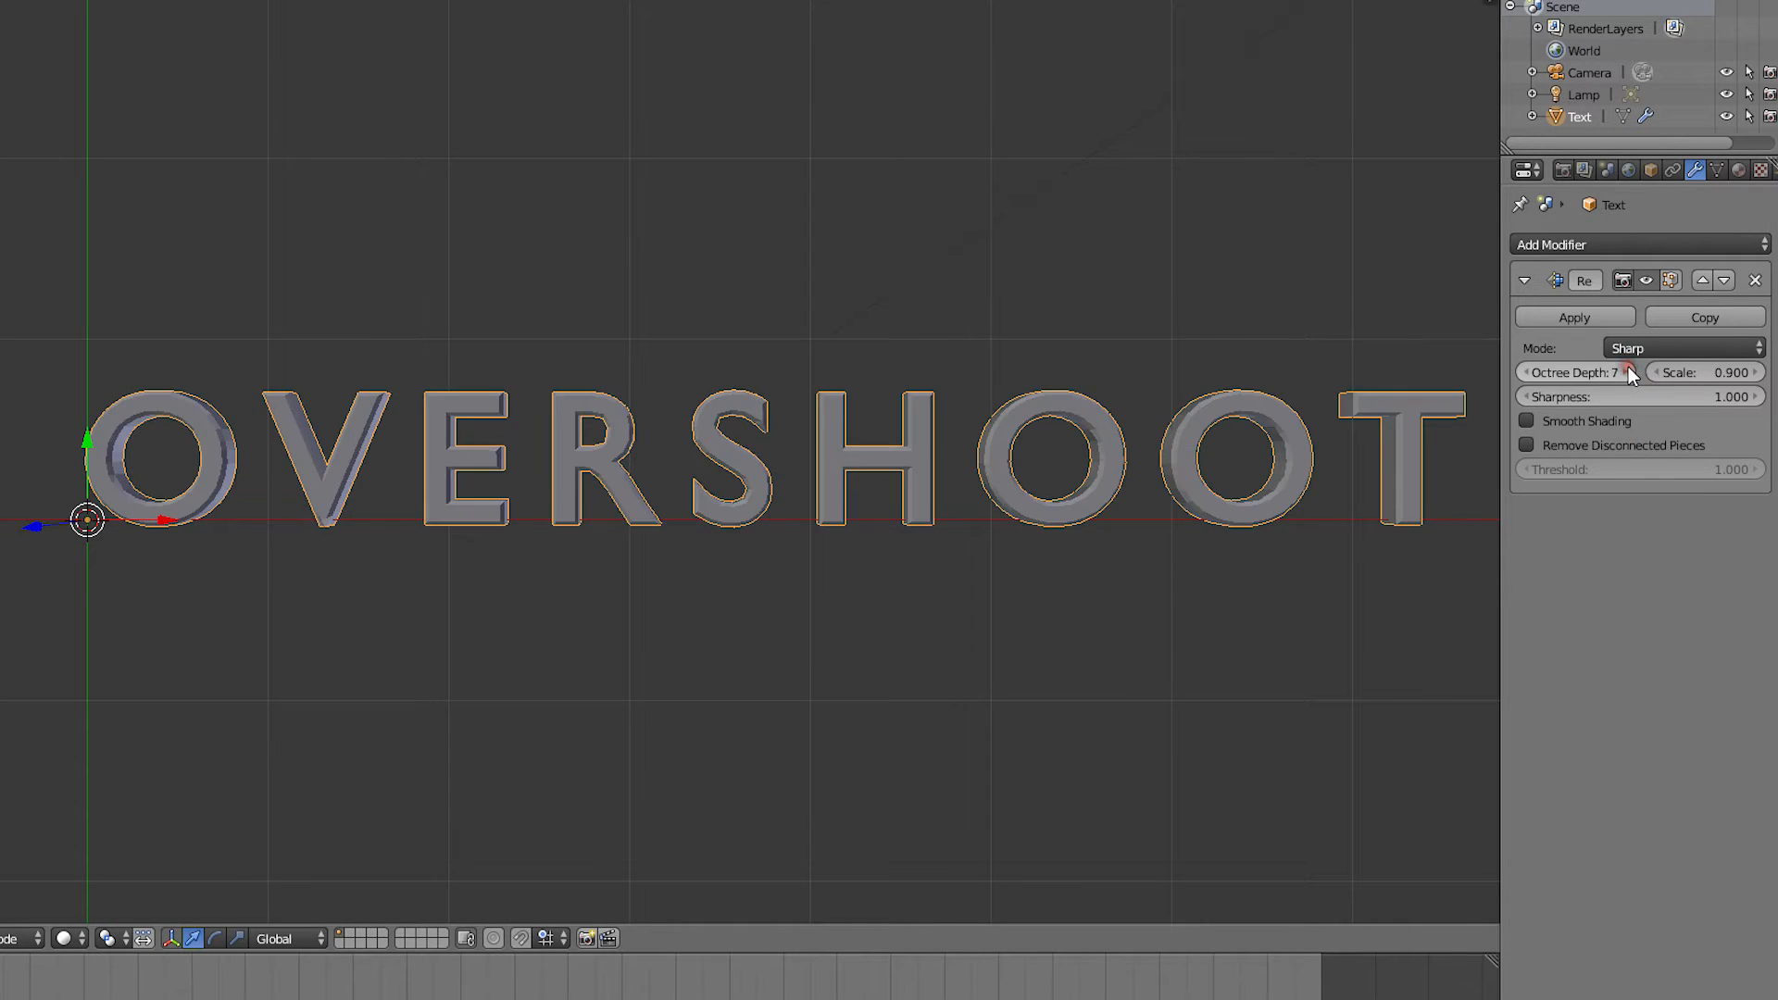
left_click(1628, 367)
left_click(1574, 317)
Step: Separate each letter of the OVERSHOOT mesh into its own object, selecting linked geometry one letter at a time, and return to Object Mode
key("Tab")
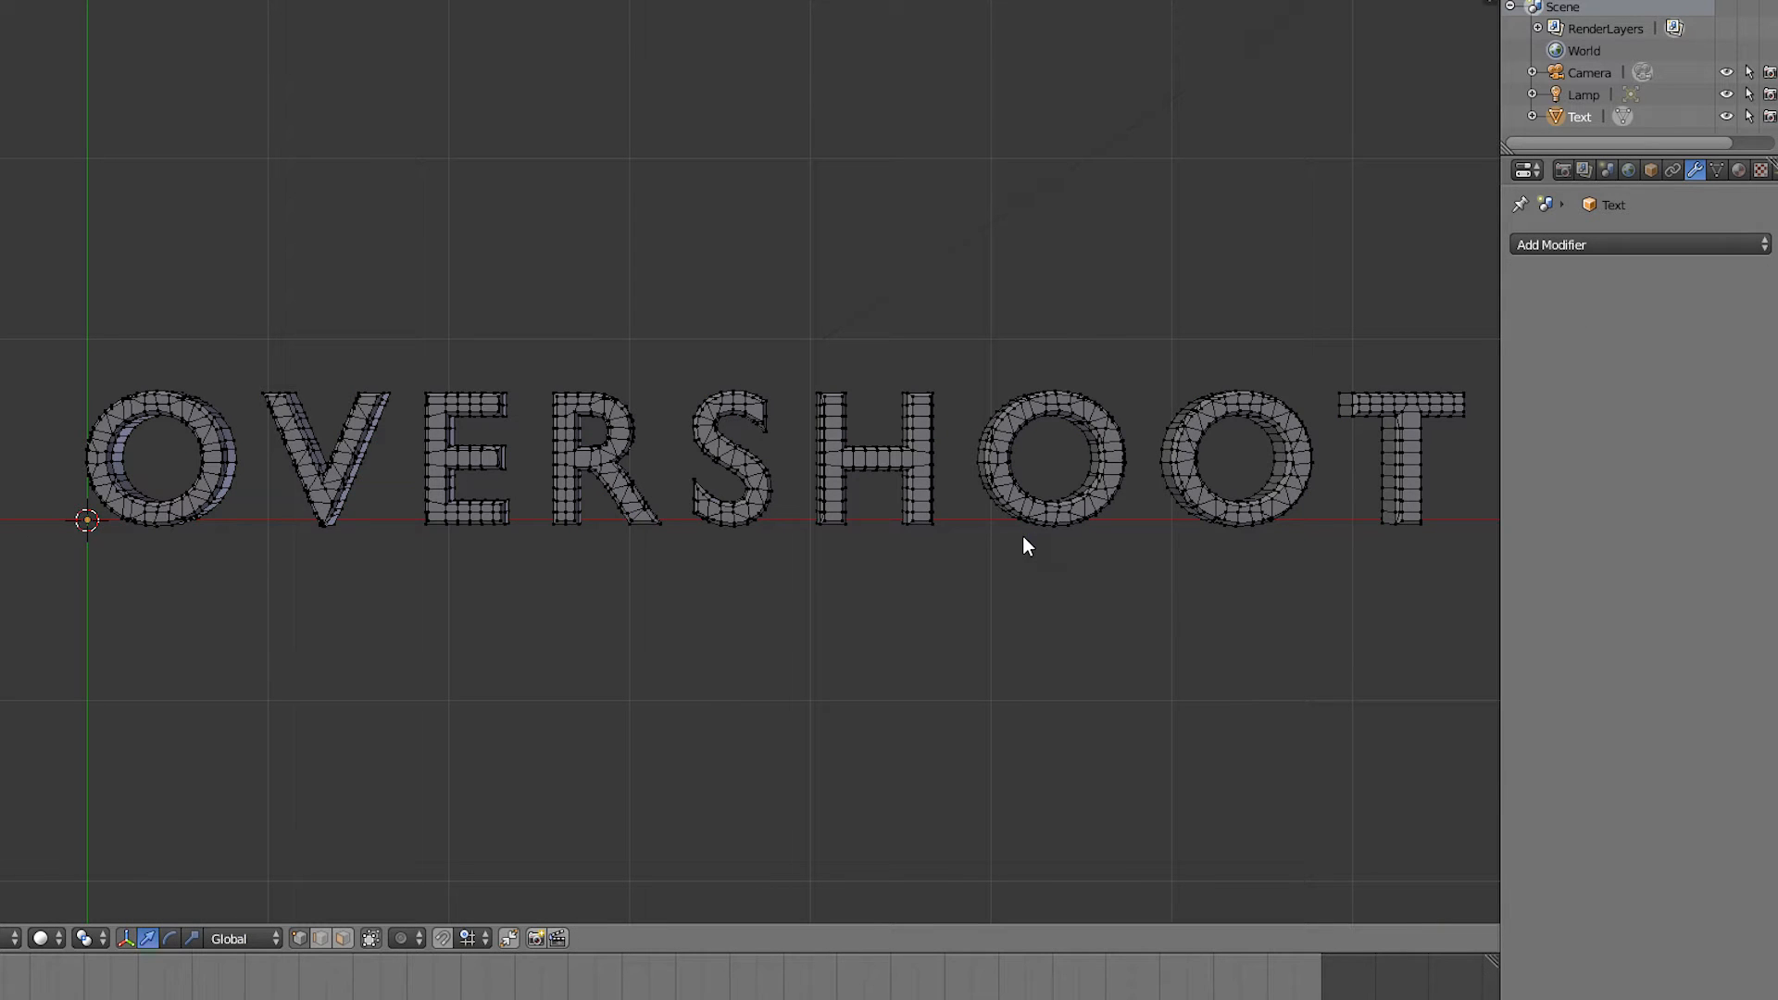
key("l")
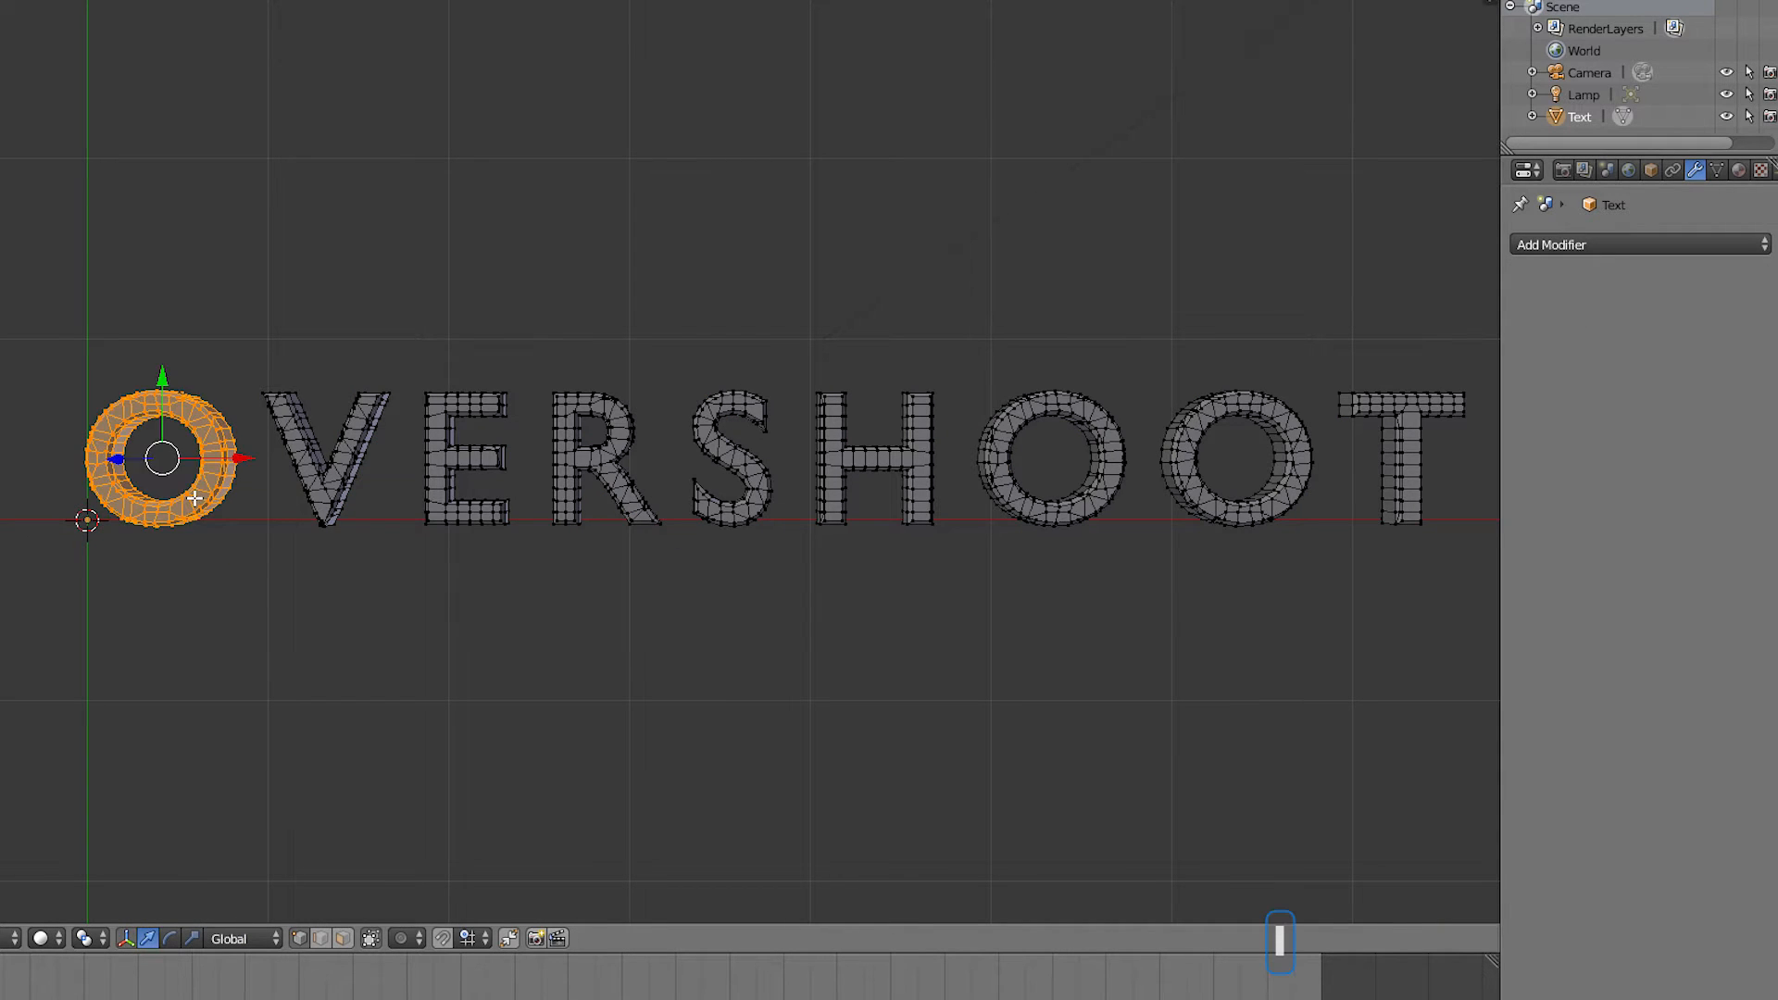
key("p")
left_click(218, 500)
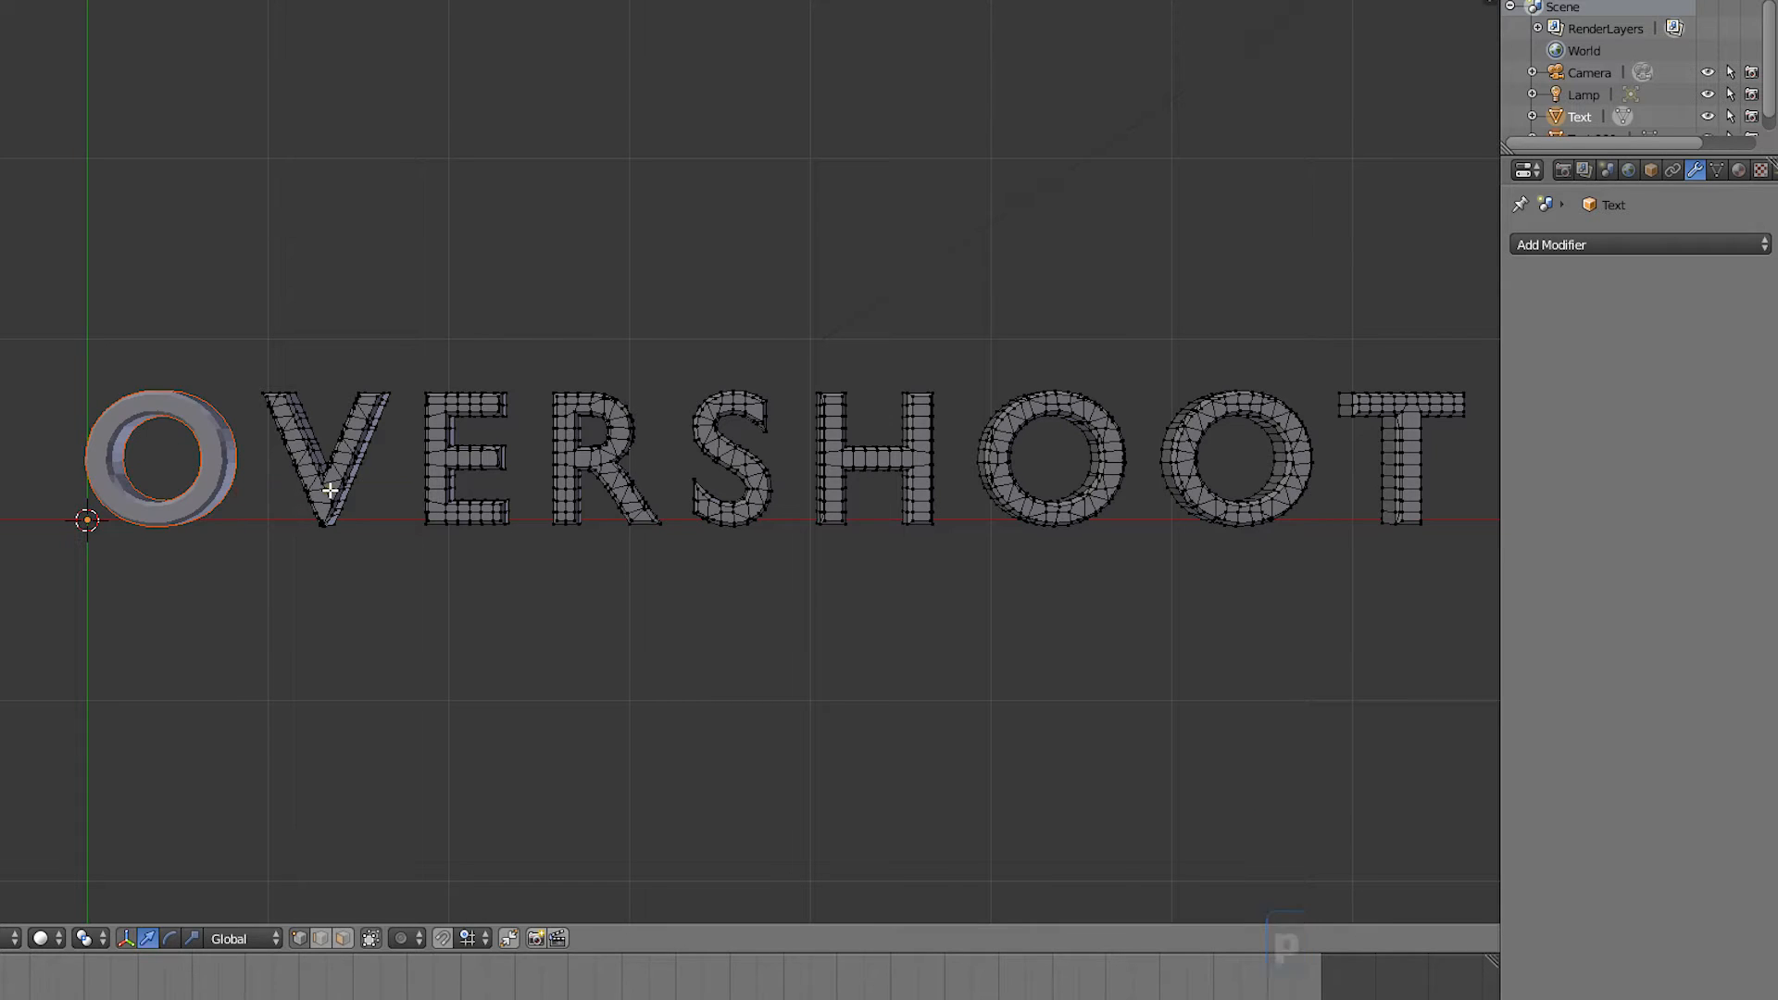
key("l")
key("p")
left_click(328, 491)
key("l")
key("p")
left_click(445, 508)
key("l")
key("p")
left_click(573, 496)
key("l")
key("p")
left_click(731, 513)
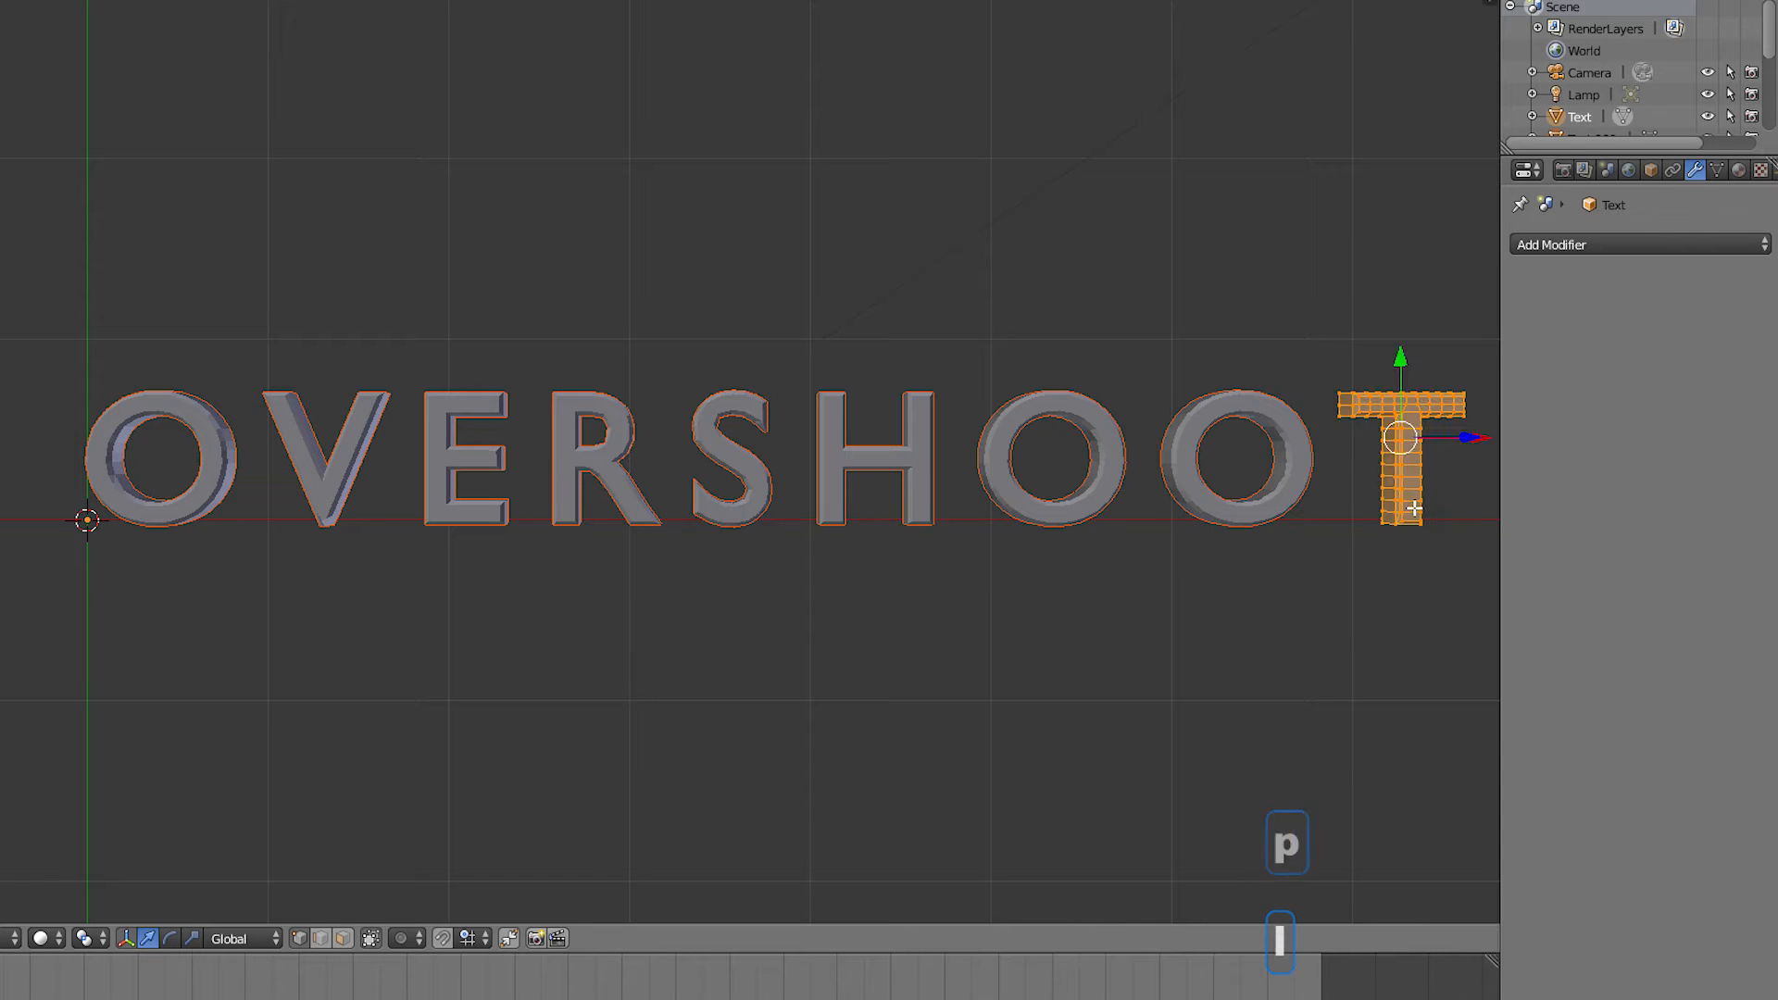
key("Tab")
Step: Set the origin of every letter object to its own geometry
scroll(297, 531, "down", 1)
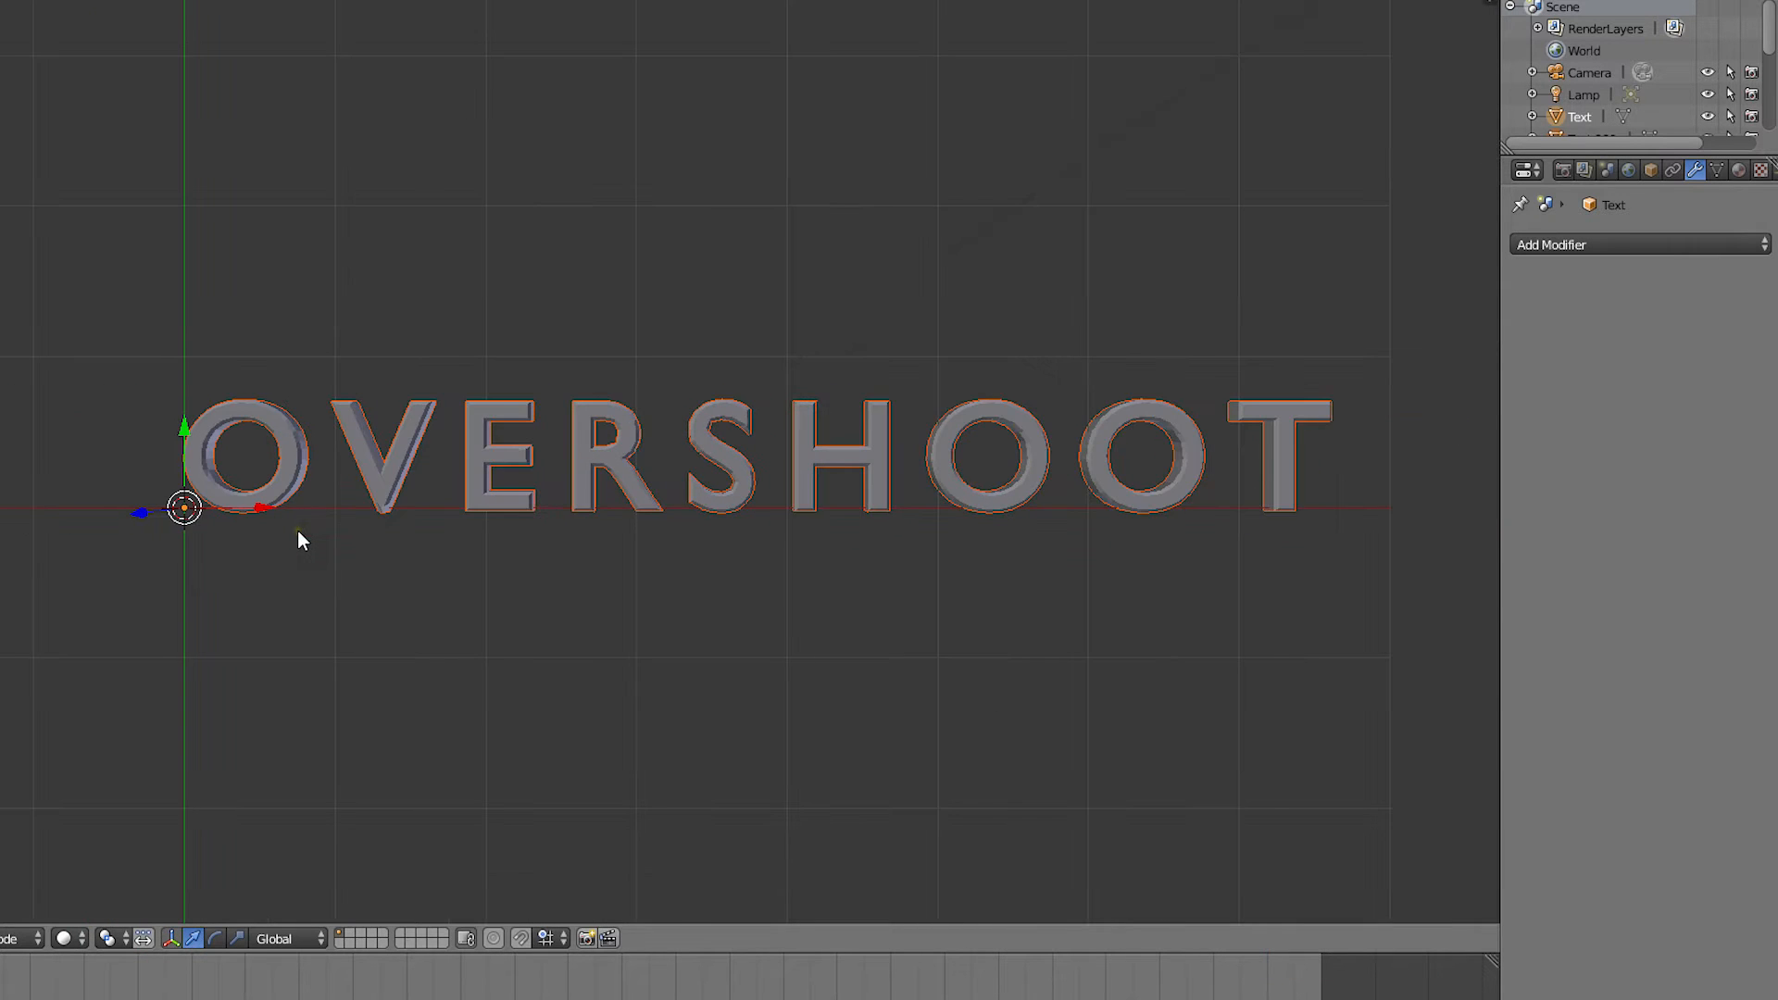
key("z")
key("z")
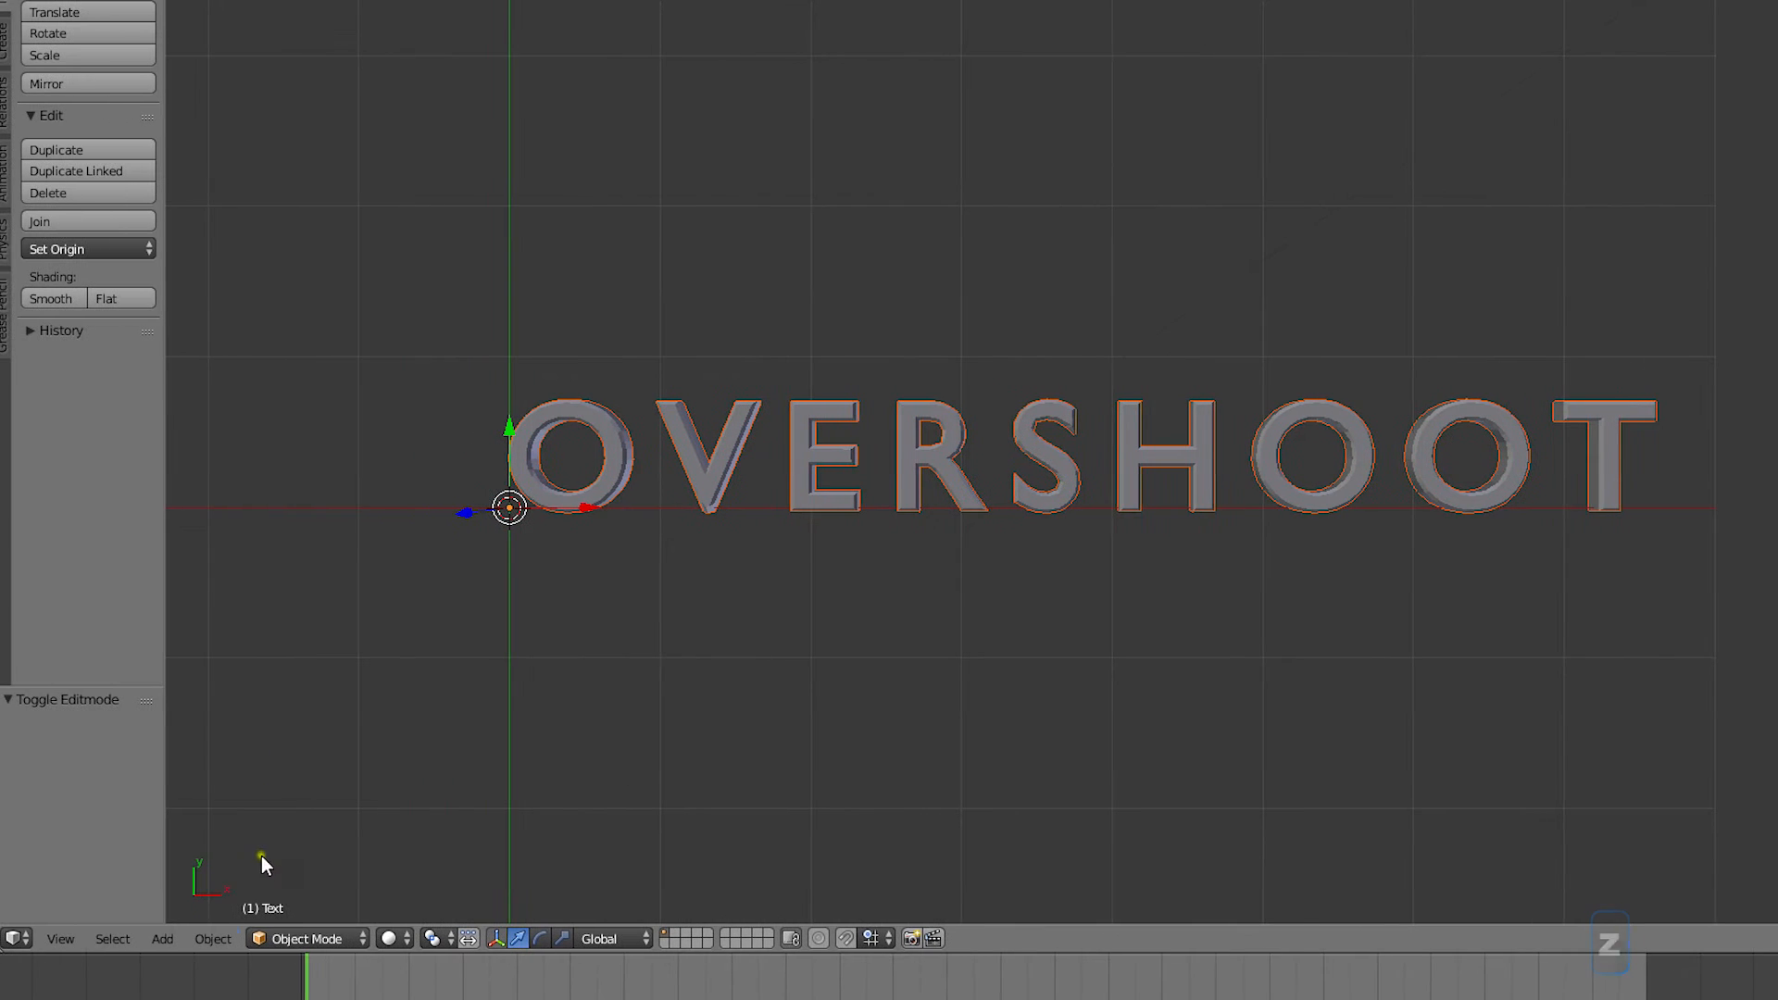
left_click(210, 941)
mouse_move(291, 835)
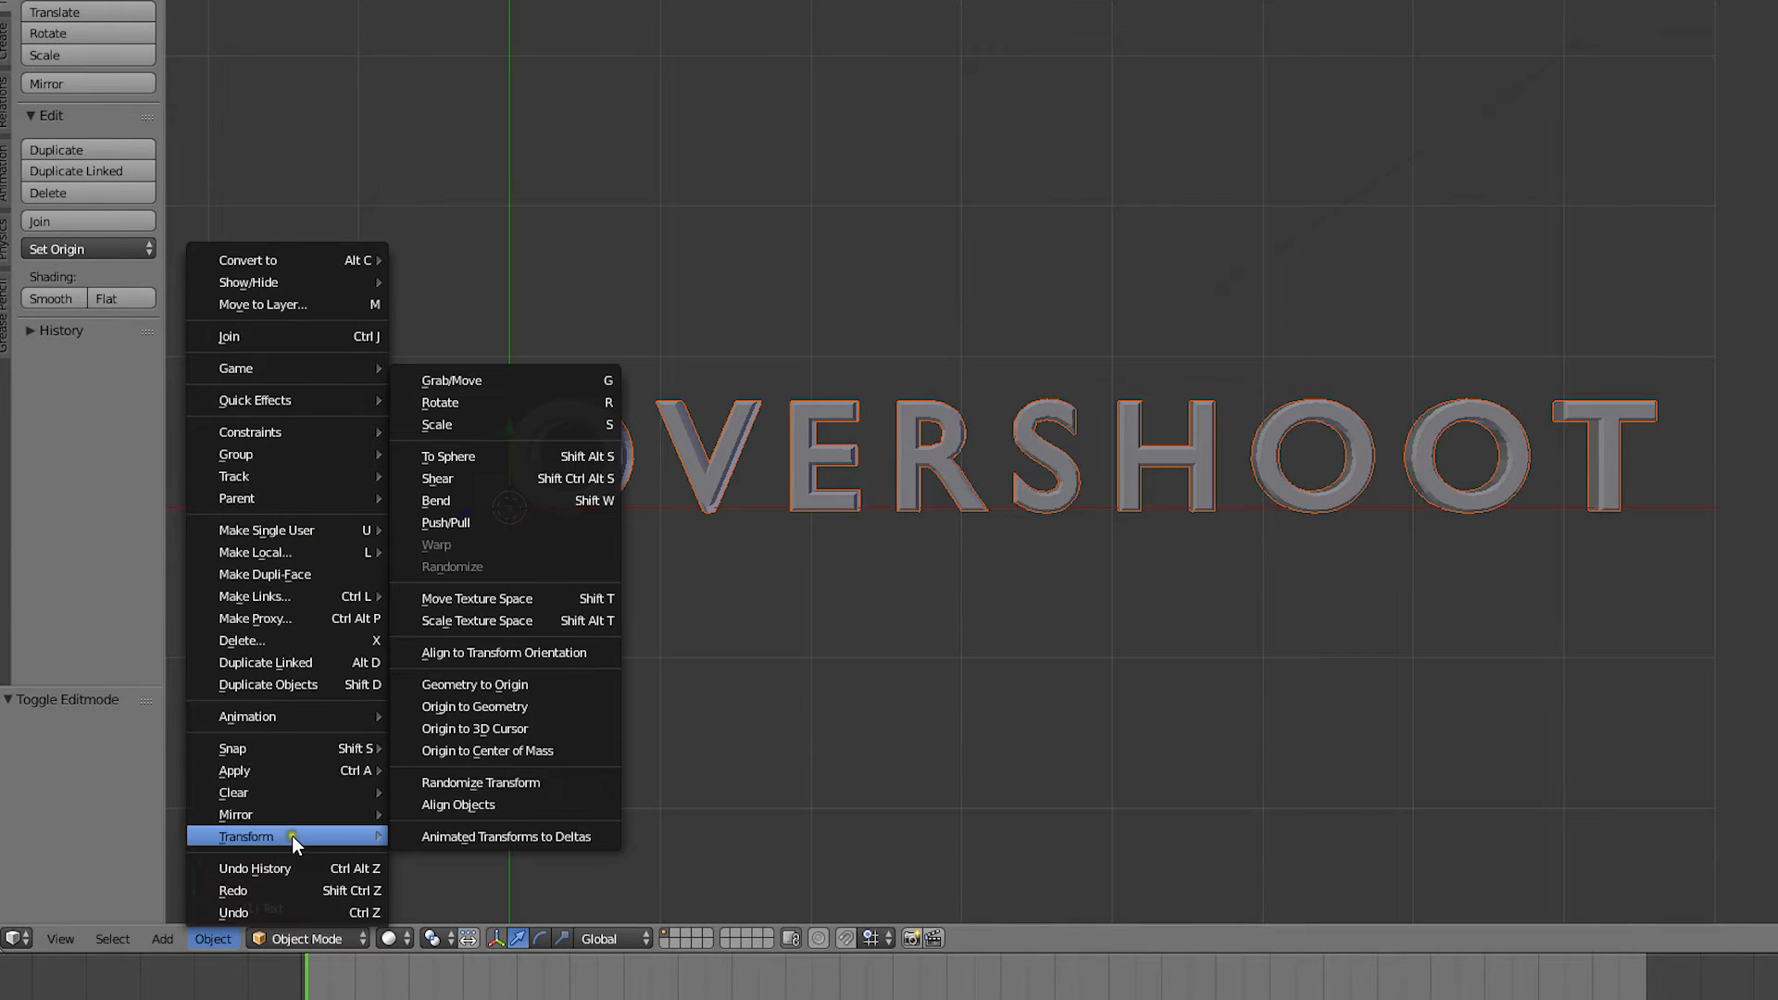
left_click(526, 706)
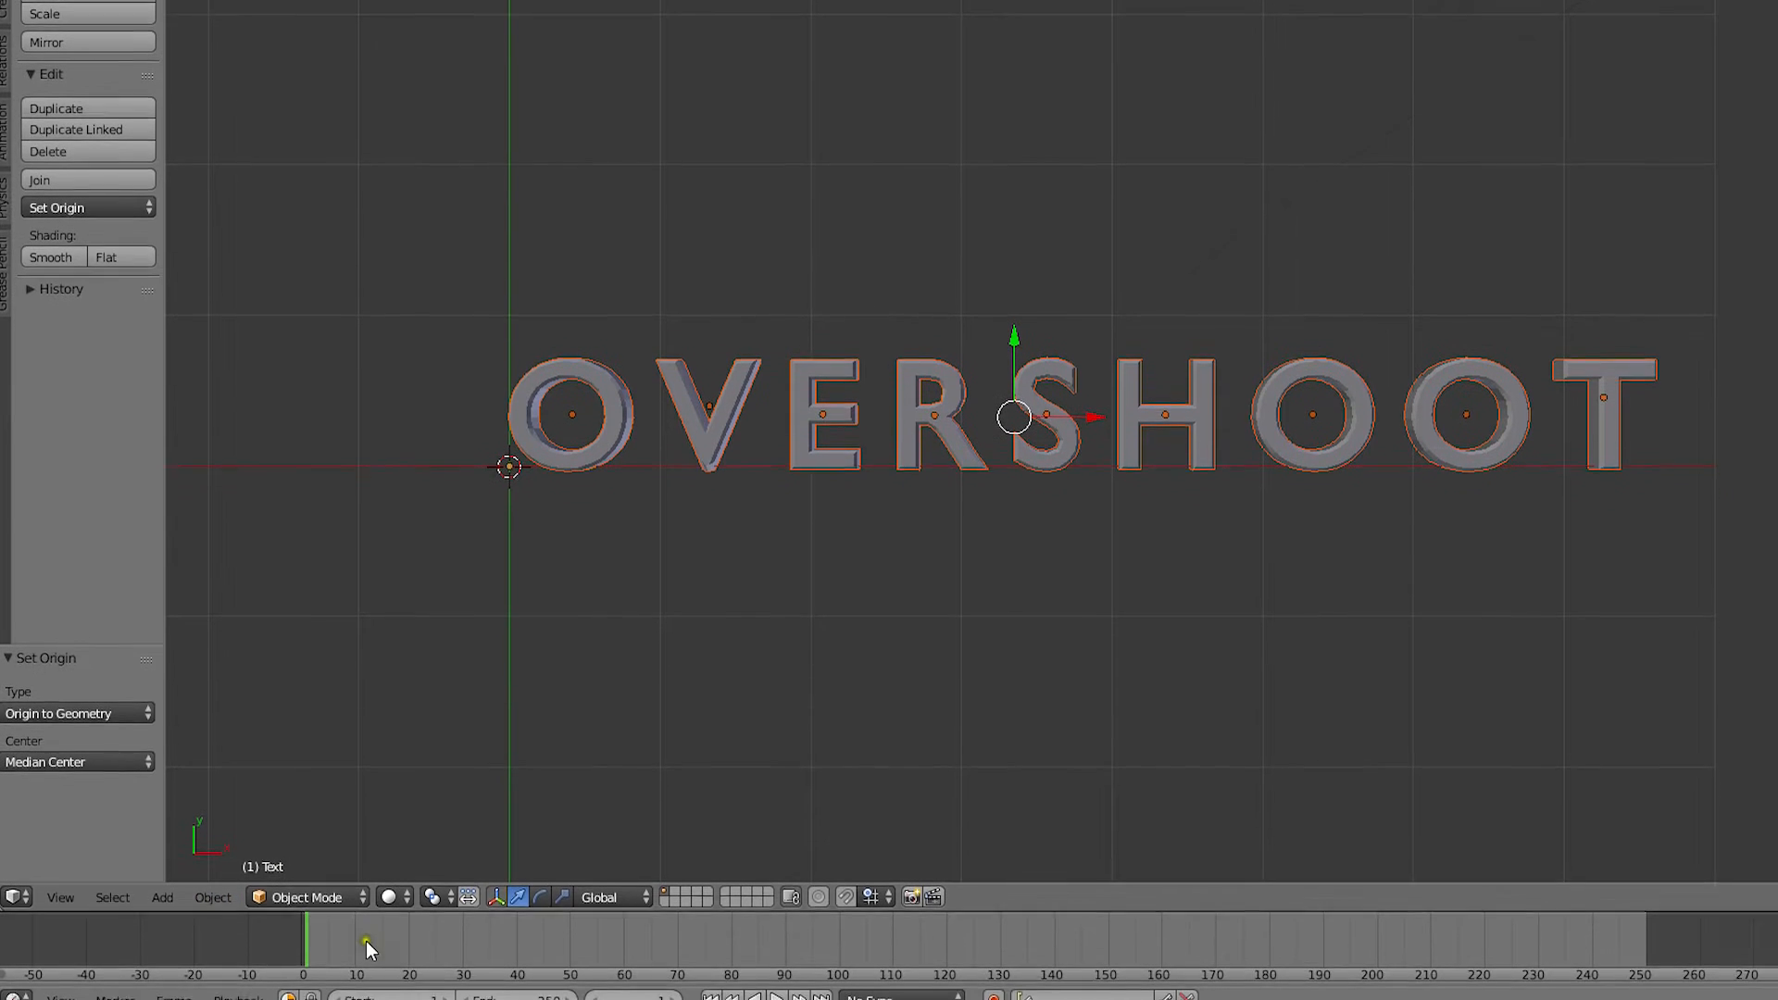
Step: Insert a Scaling keyframe for all letters at frame 30
left_click_drag(365, 968, 454, 974)
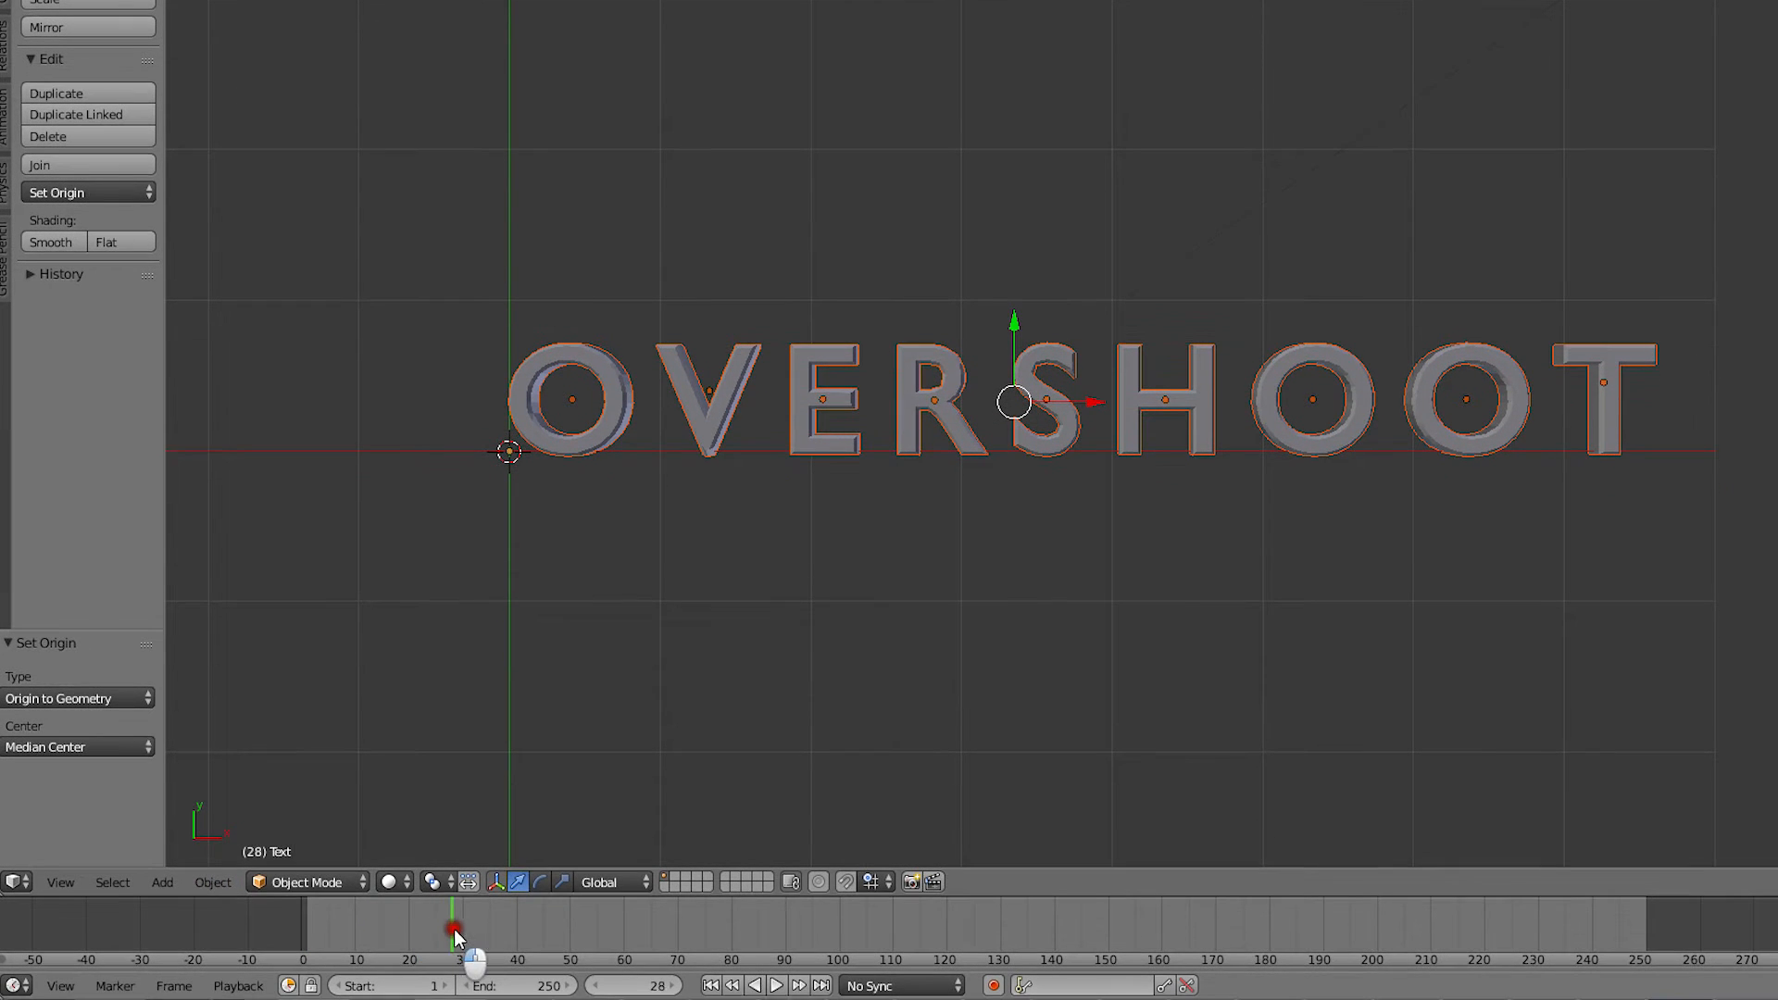
key("i")
left_click(1203, 529)
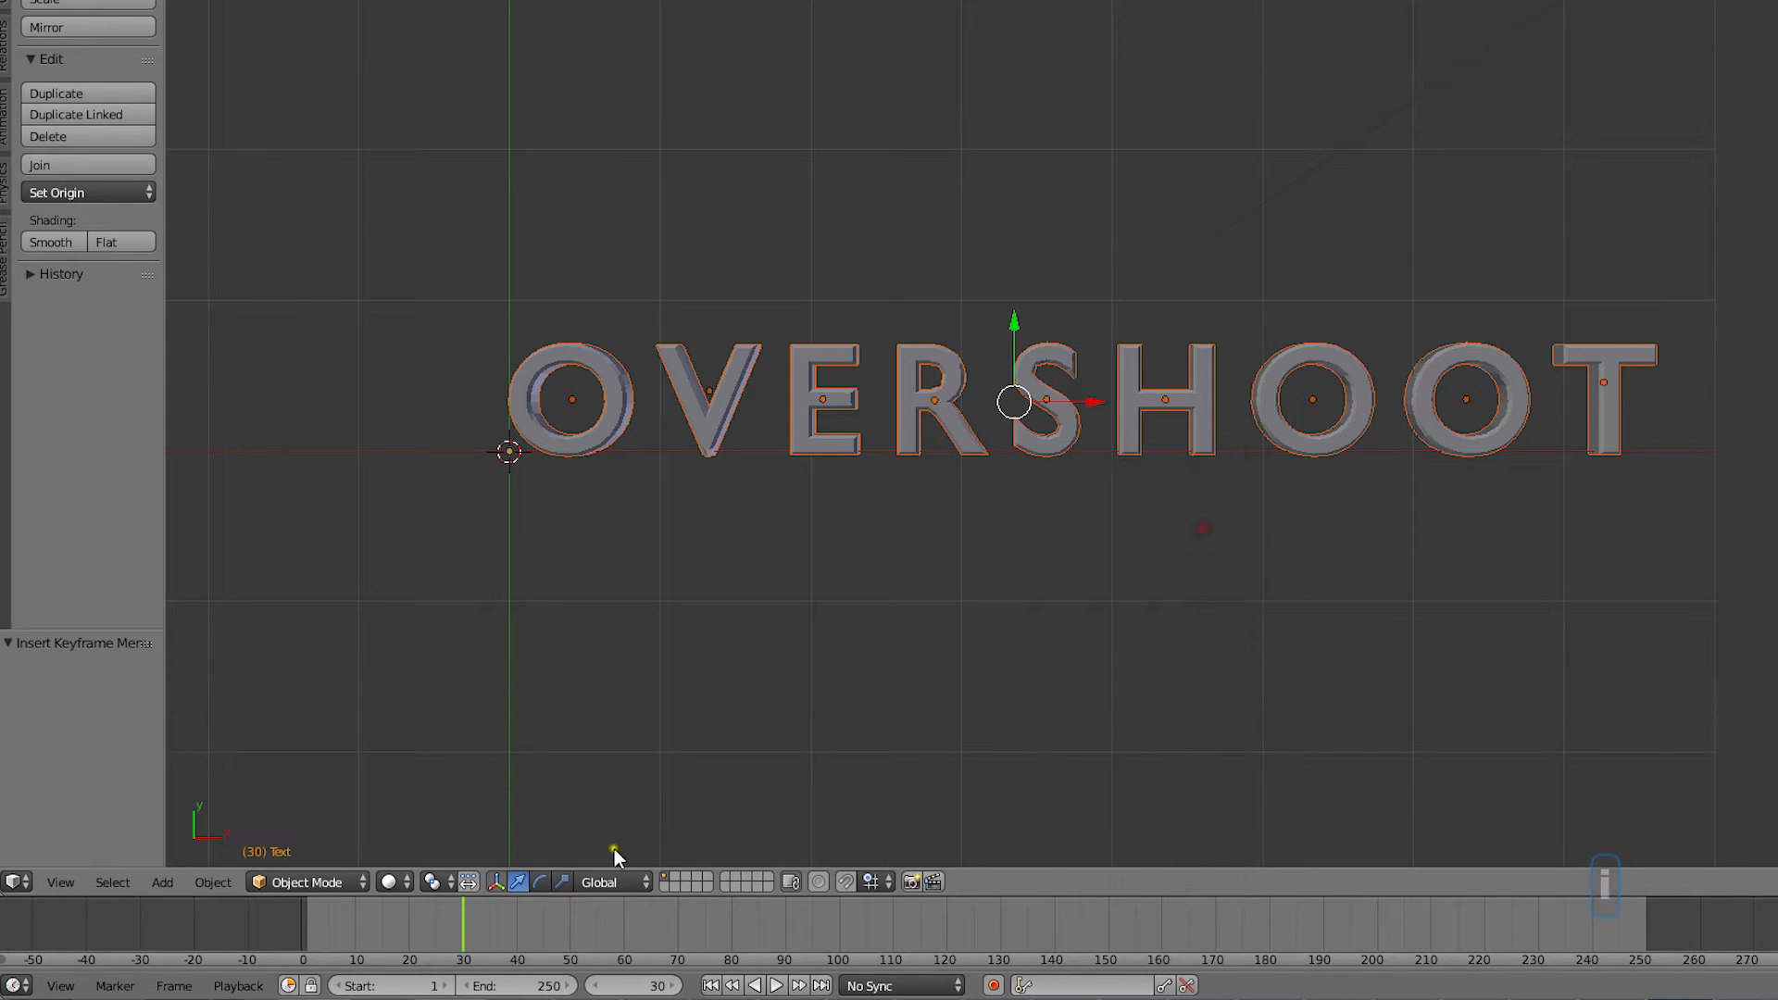
Step: Go back to frame 1 and set the pivot point to Individual Origins
left_click_drag(462, 919, 339, 912)
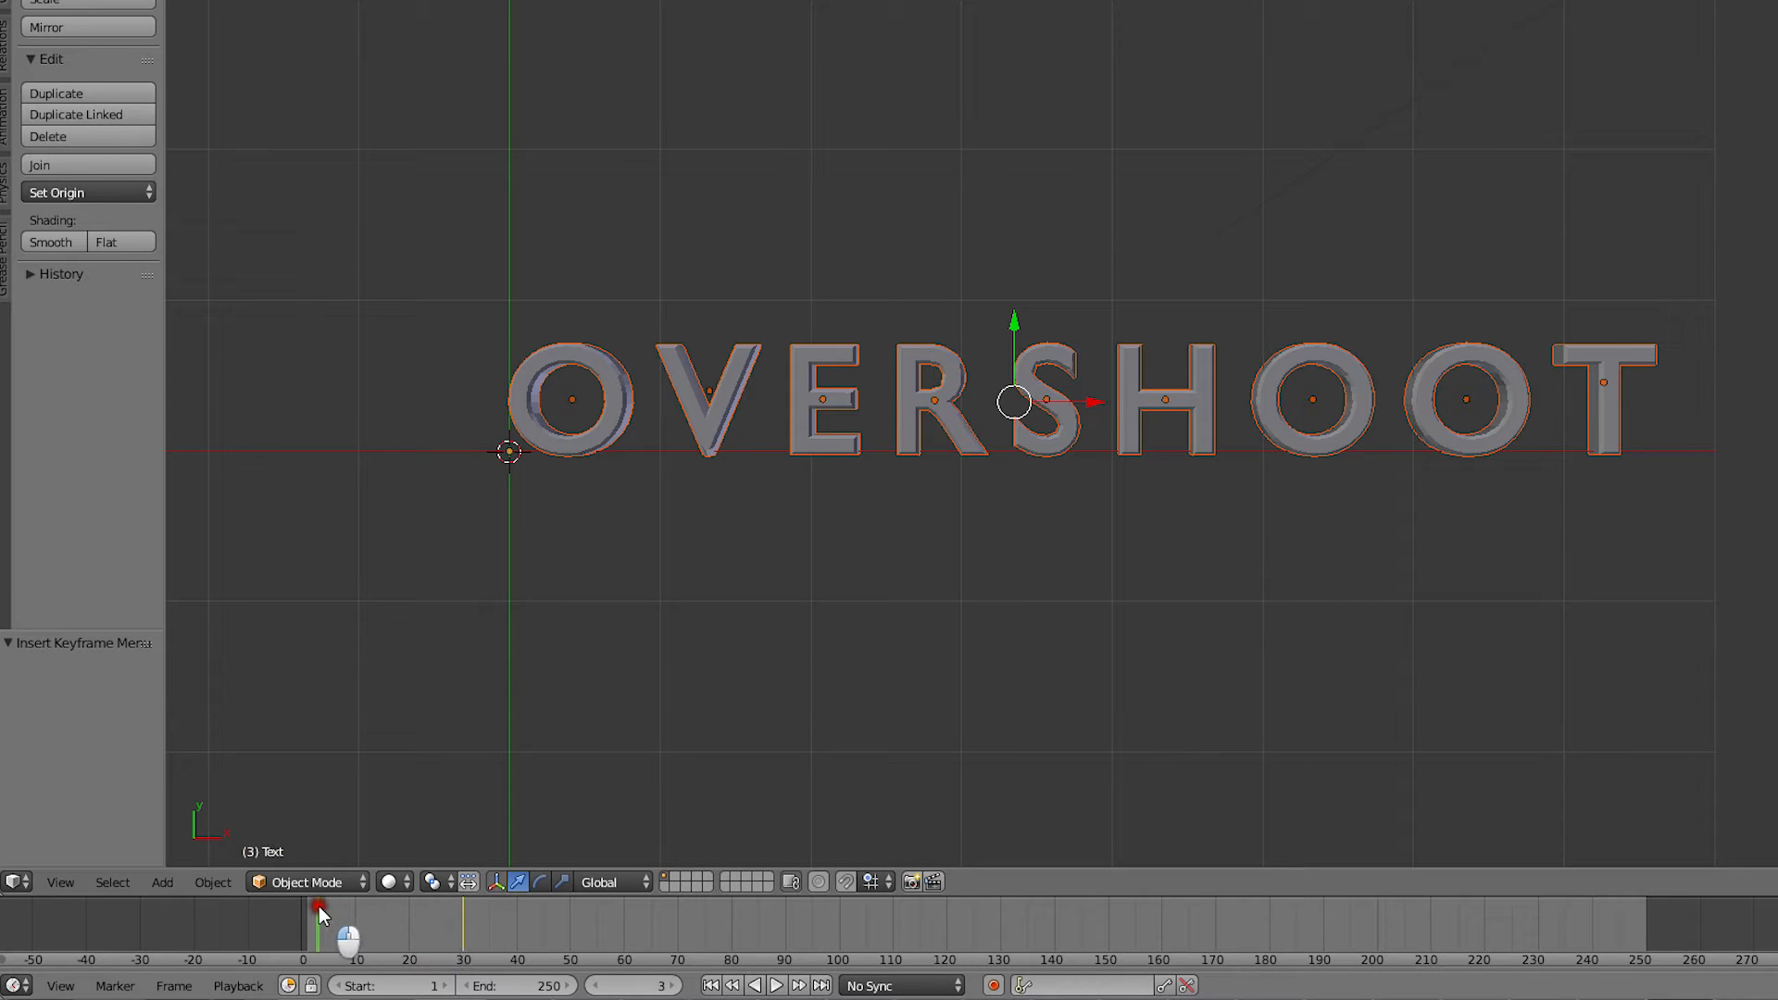
left_click(441, 881)
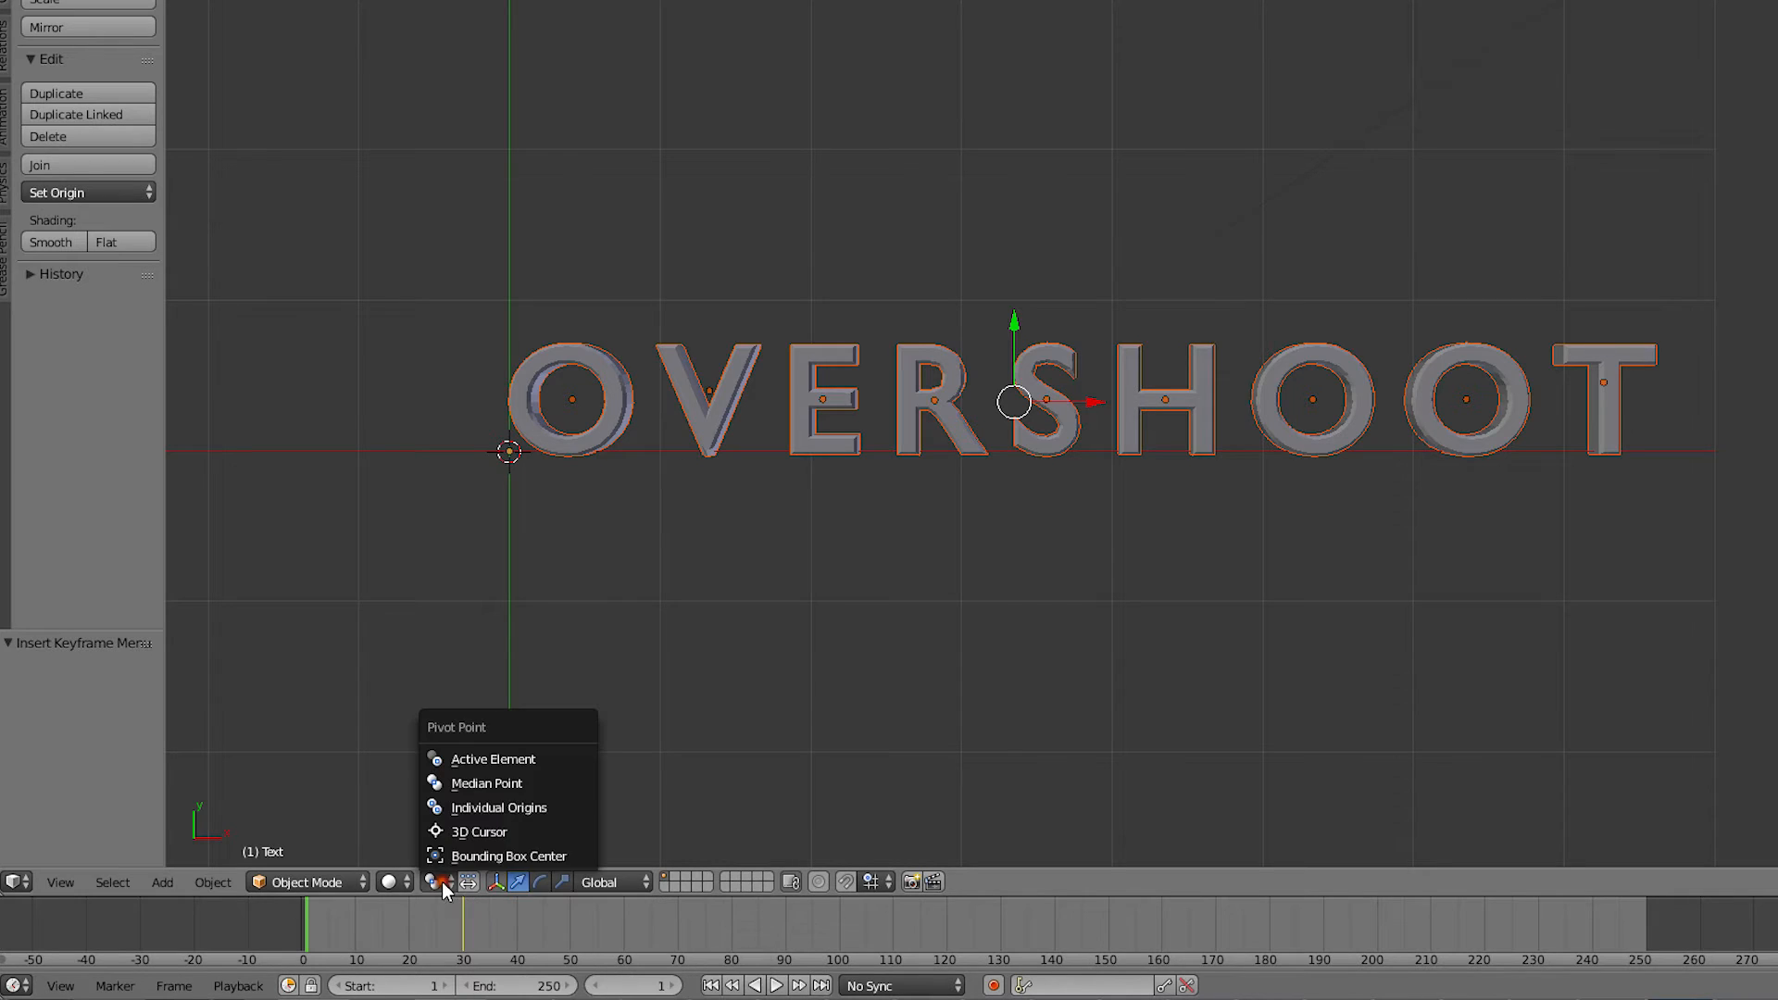
left_click(512, 810)
Step: Scale all the letters to 0 at frame 1 and insert a Scaling keyframe
key("s")
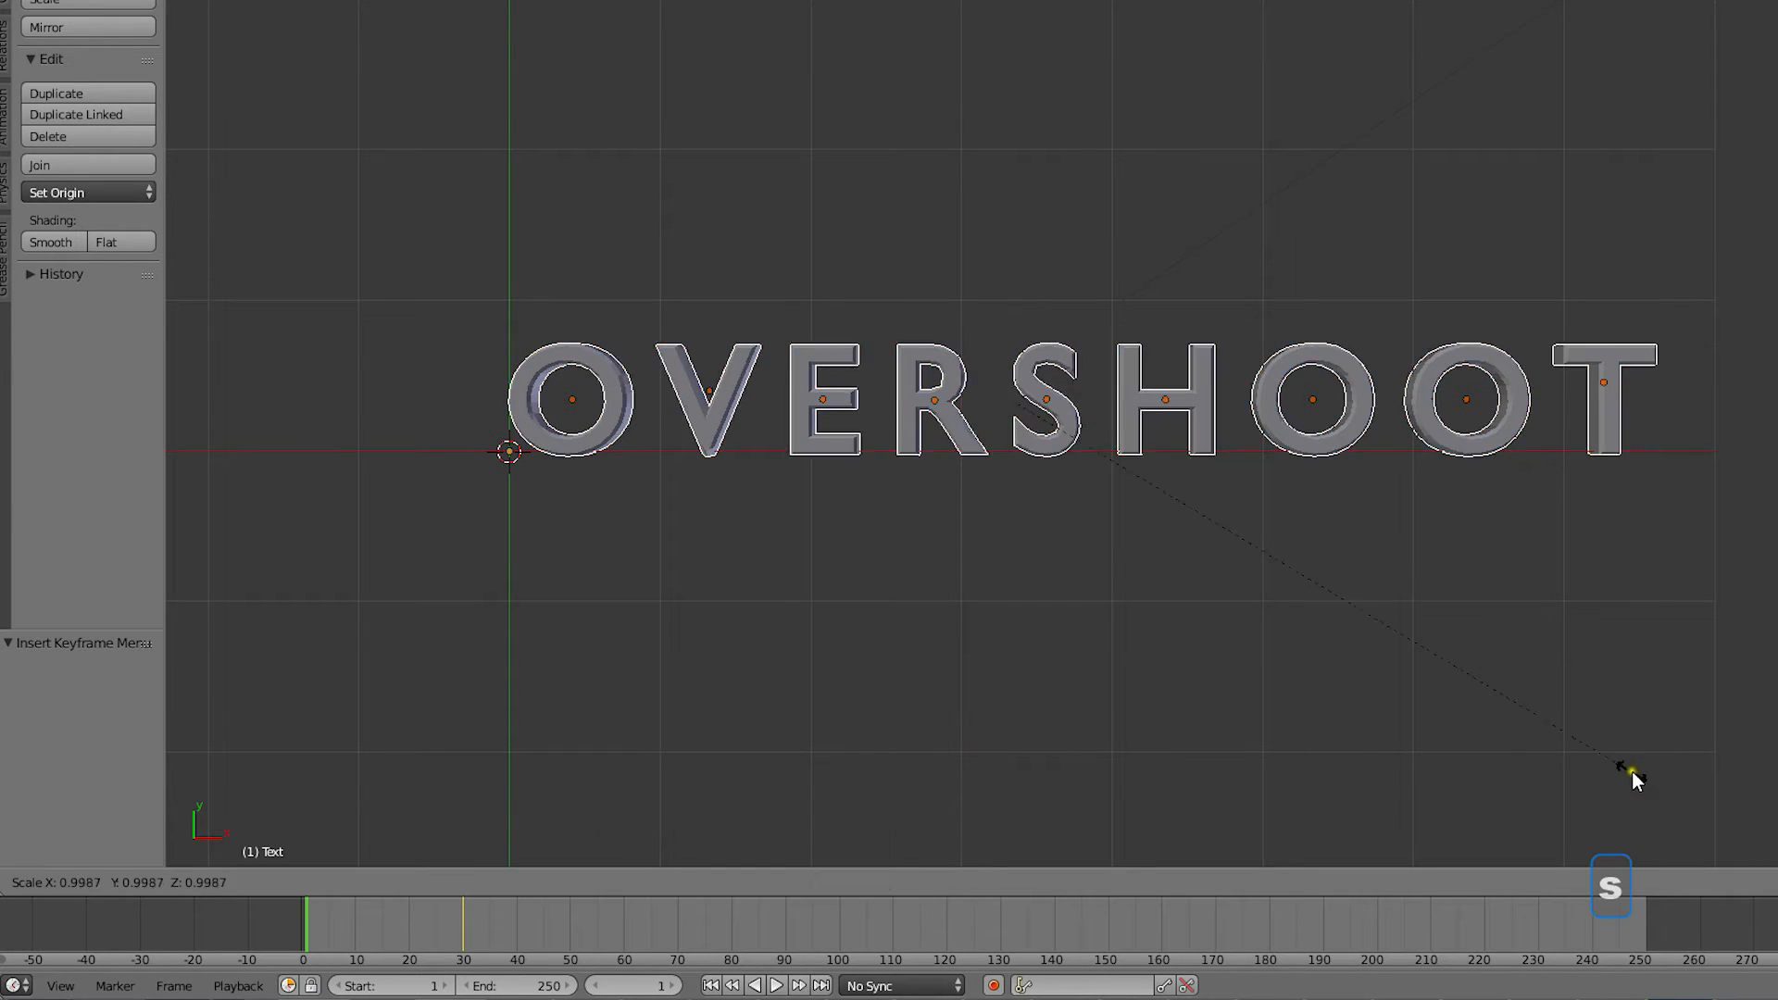
key("0")
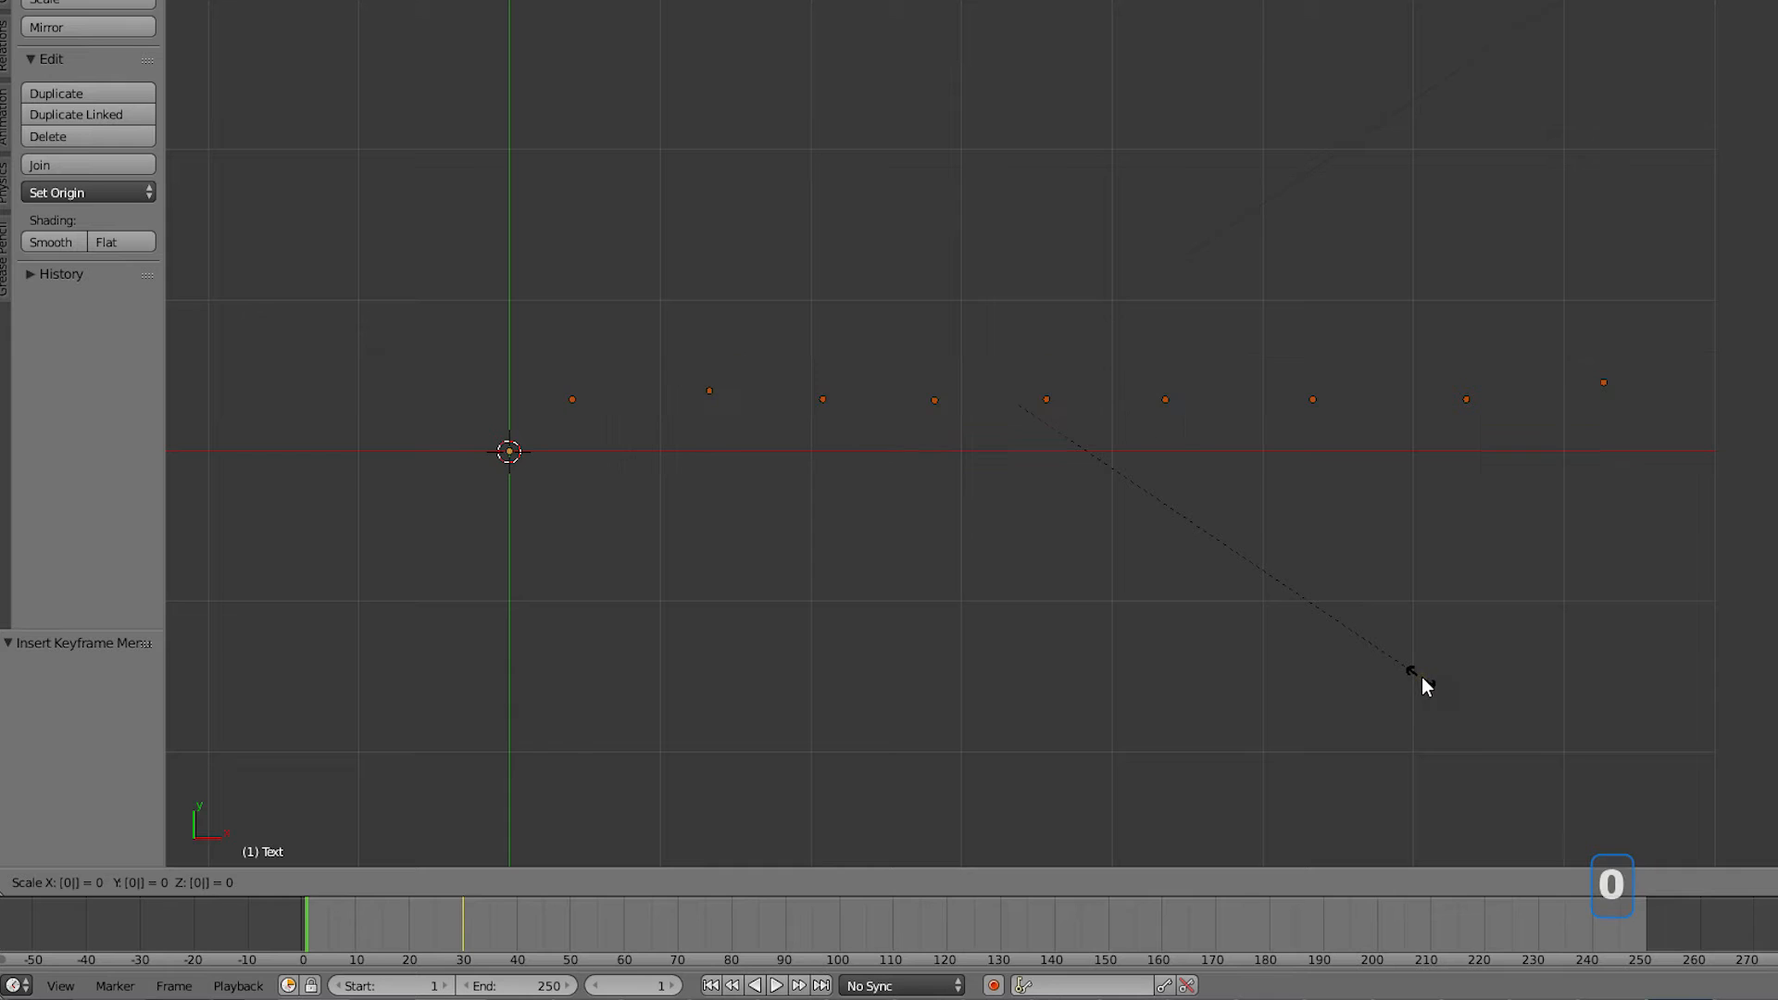
key("Return")
key("i")
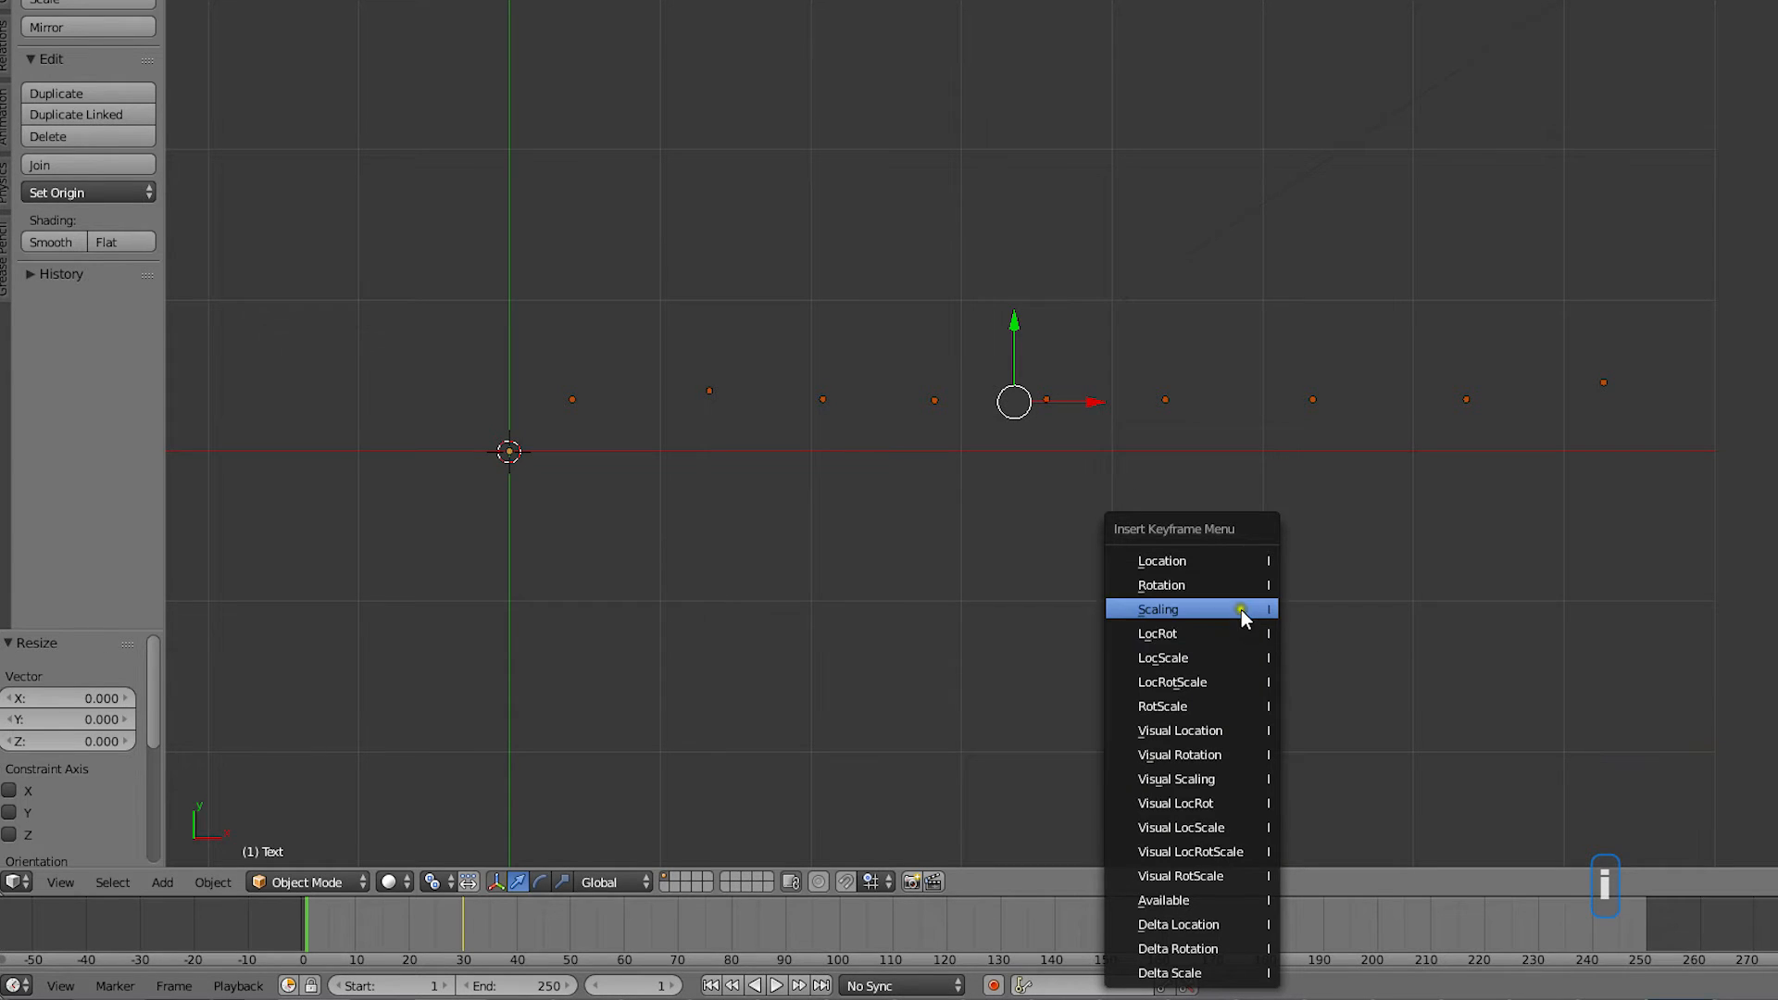
left_click(1242, 609)
Step: At frame 40, show all the letters' scale curves in the Graph Editor with Only Selected Keyframes Handles turned off
left_click_drag(276, 915, 517, 906)
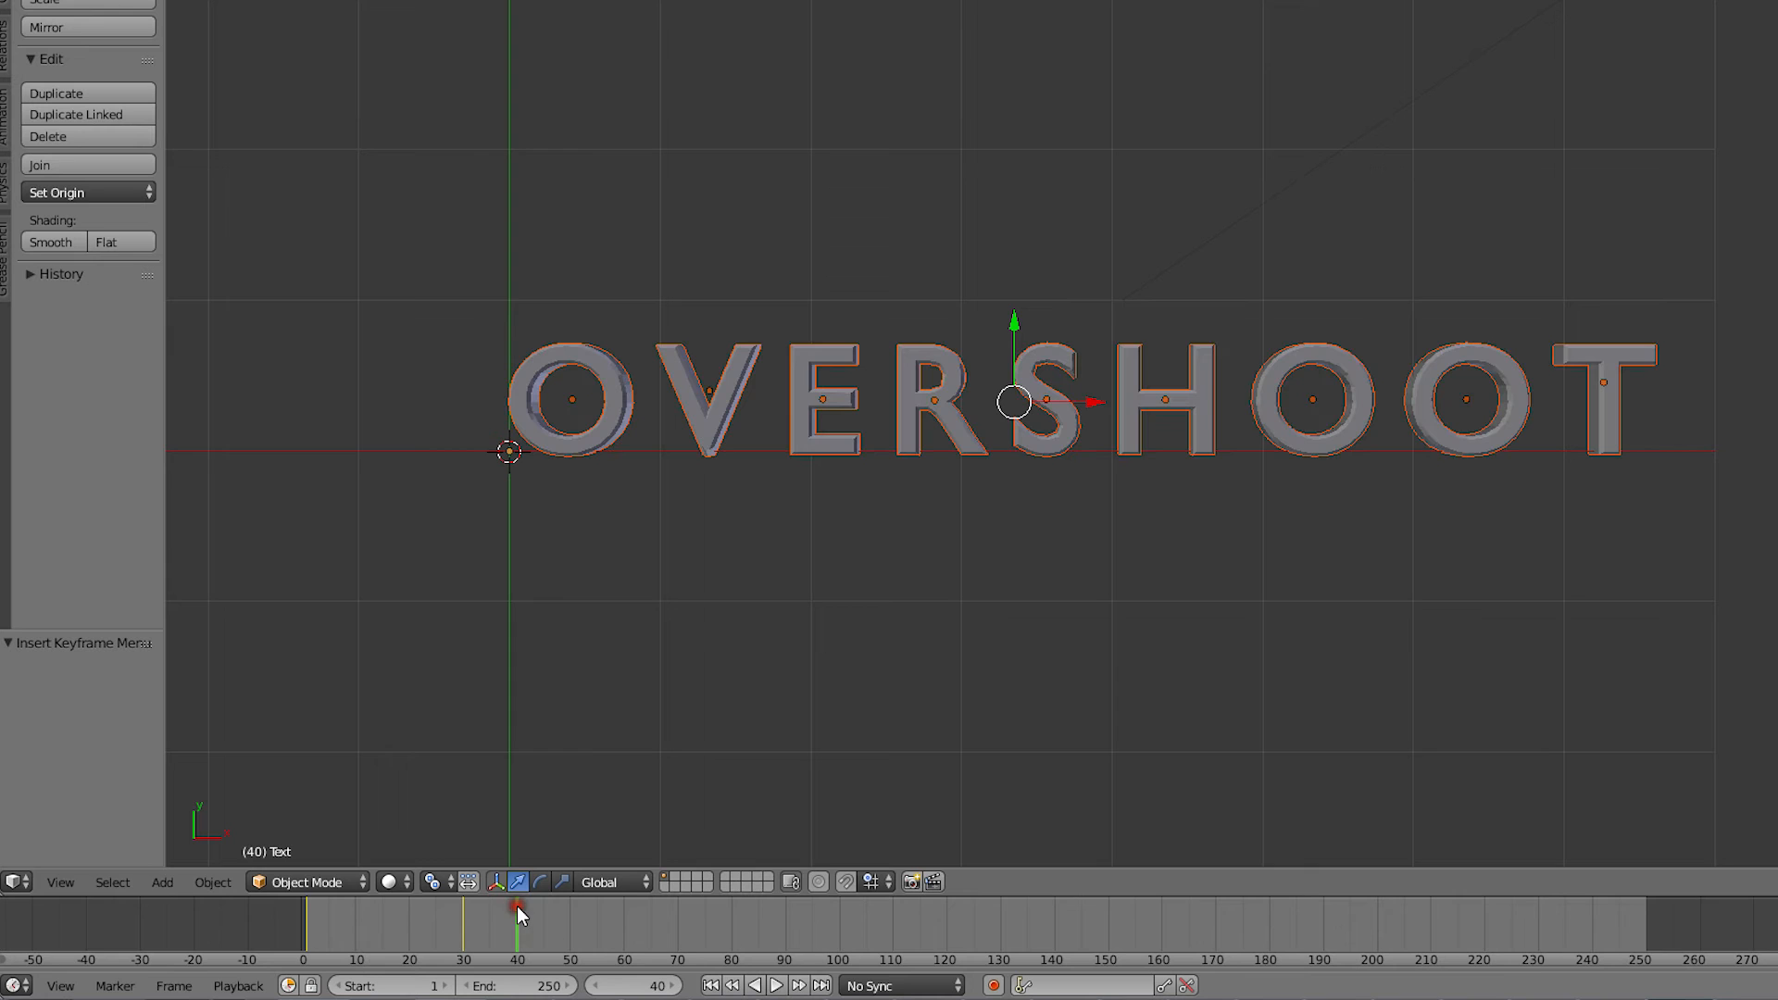
left_click(16, 881)
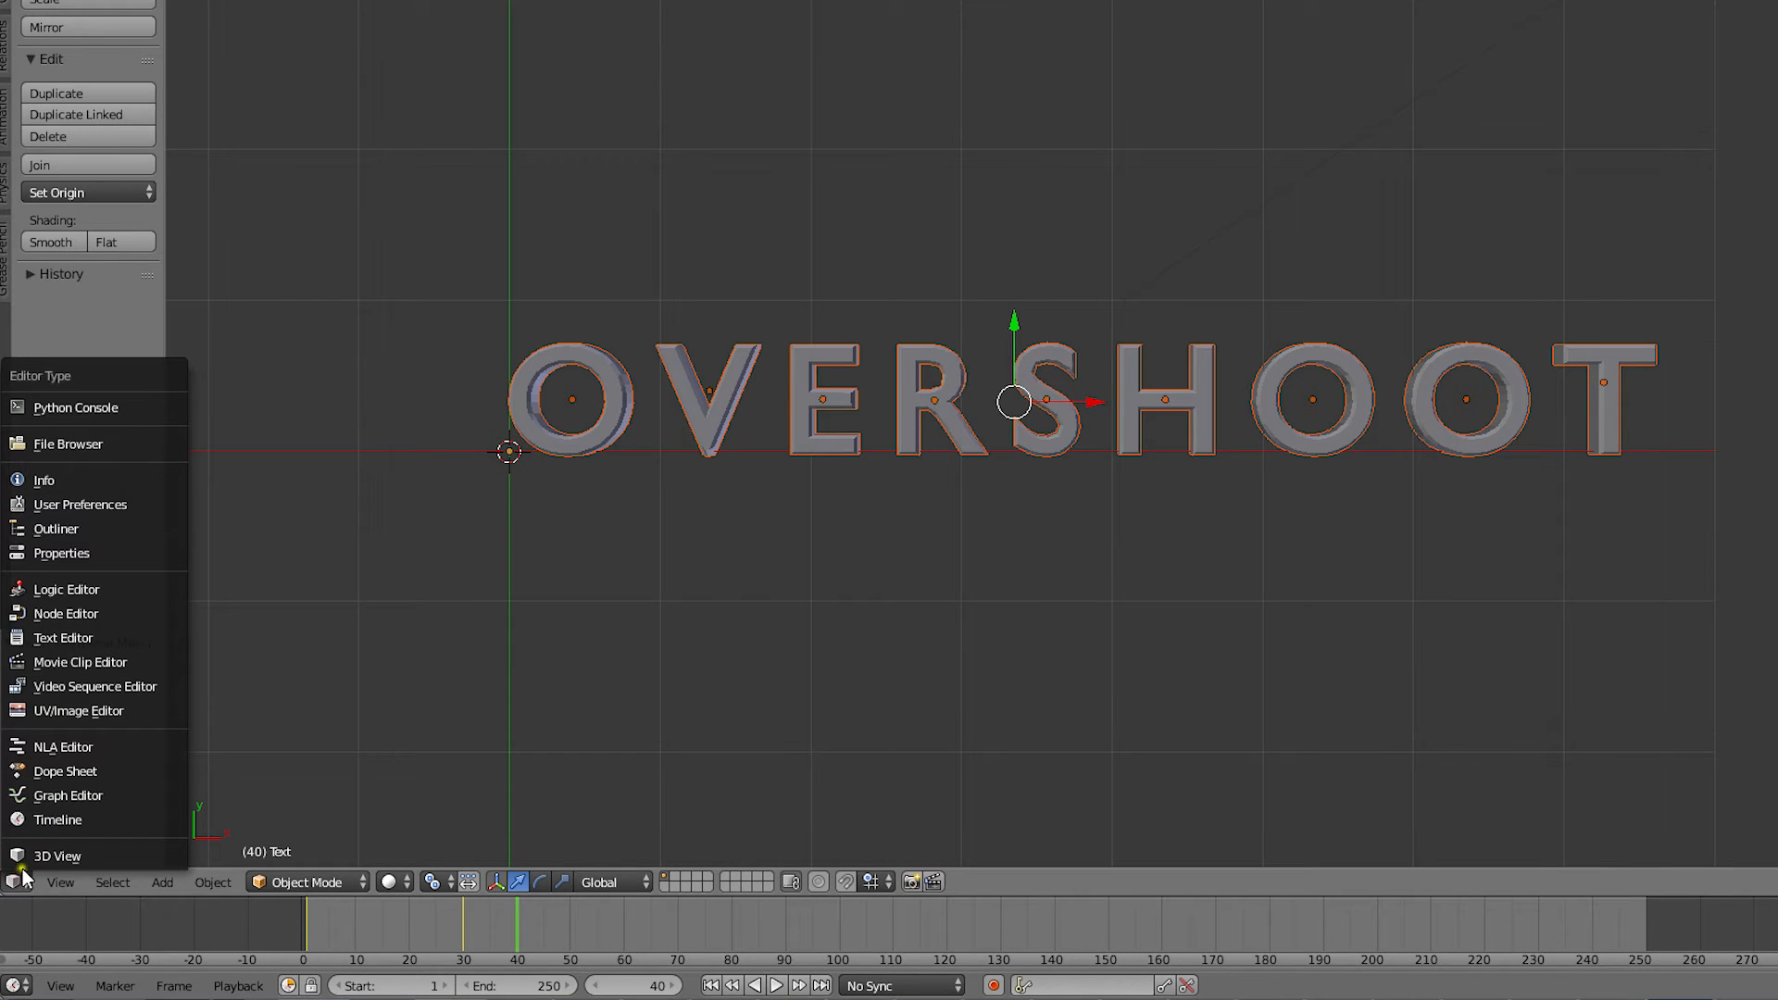
left_click(89, 798)
middle_click_drag(522, 700, 722, 682)
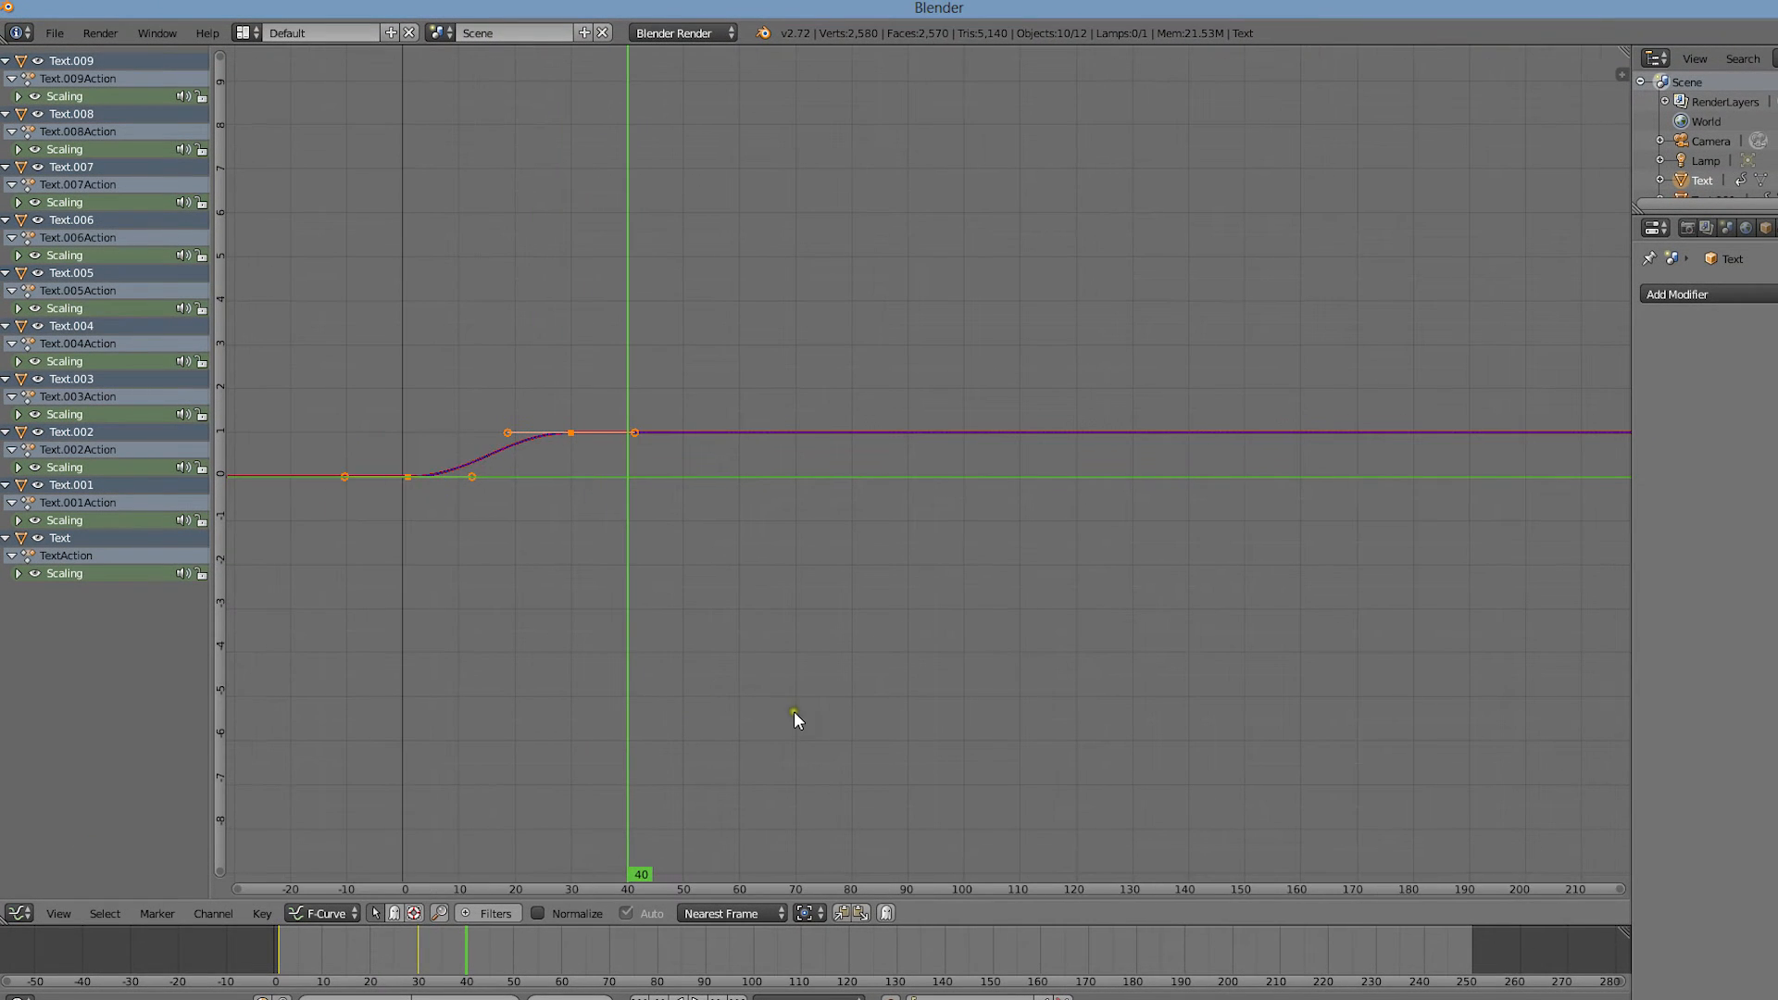
key("Home")
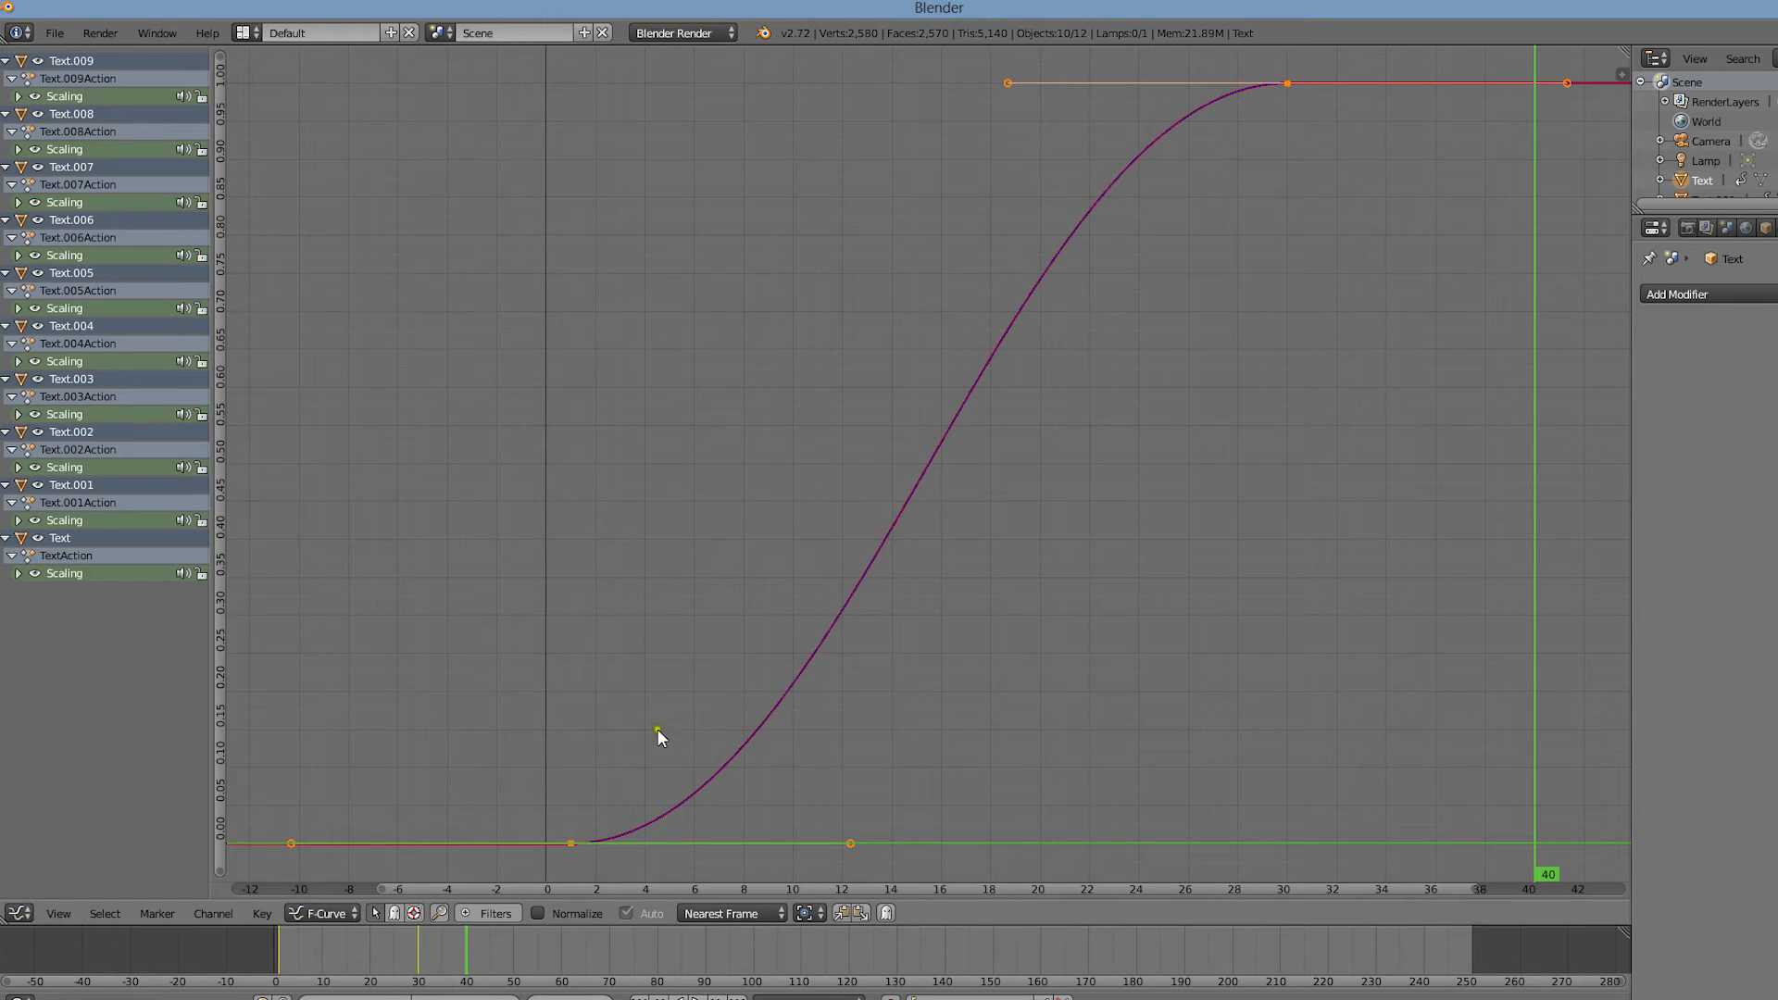
left_click(59, 914)
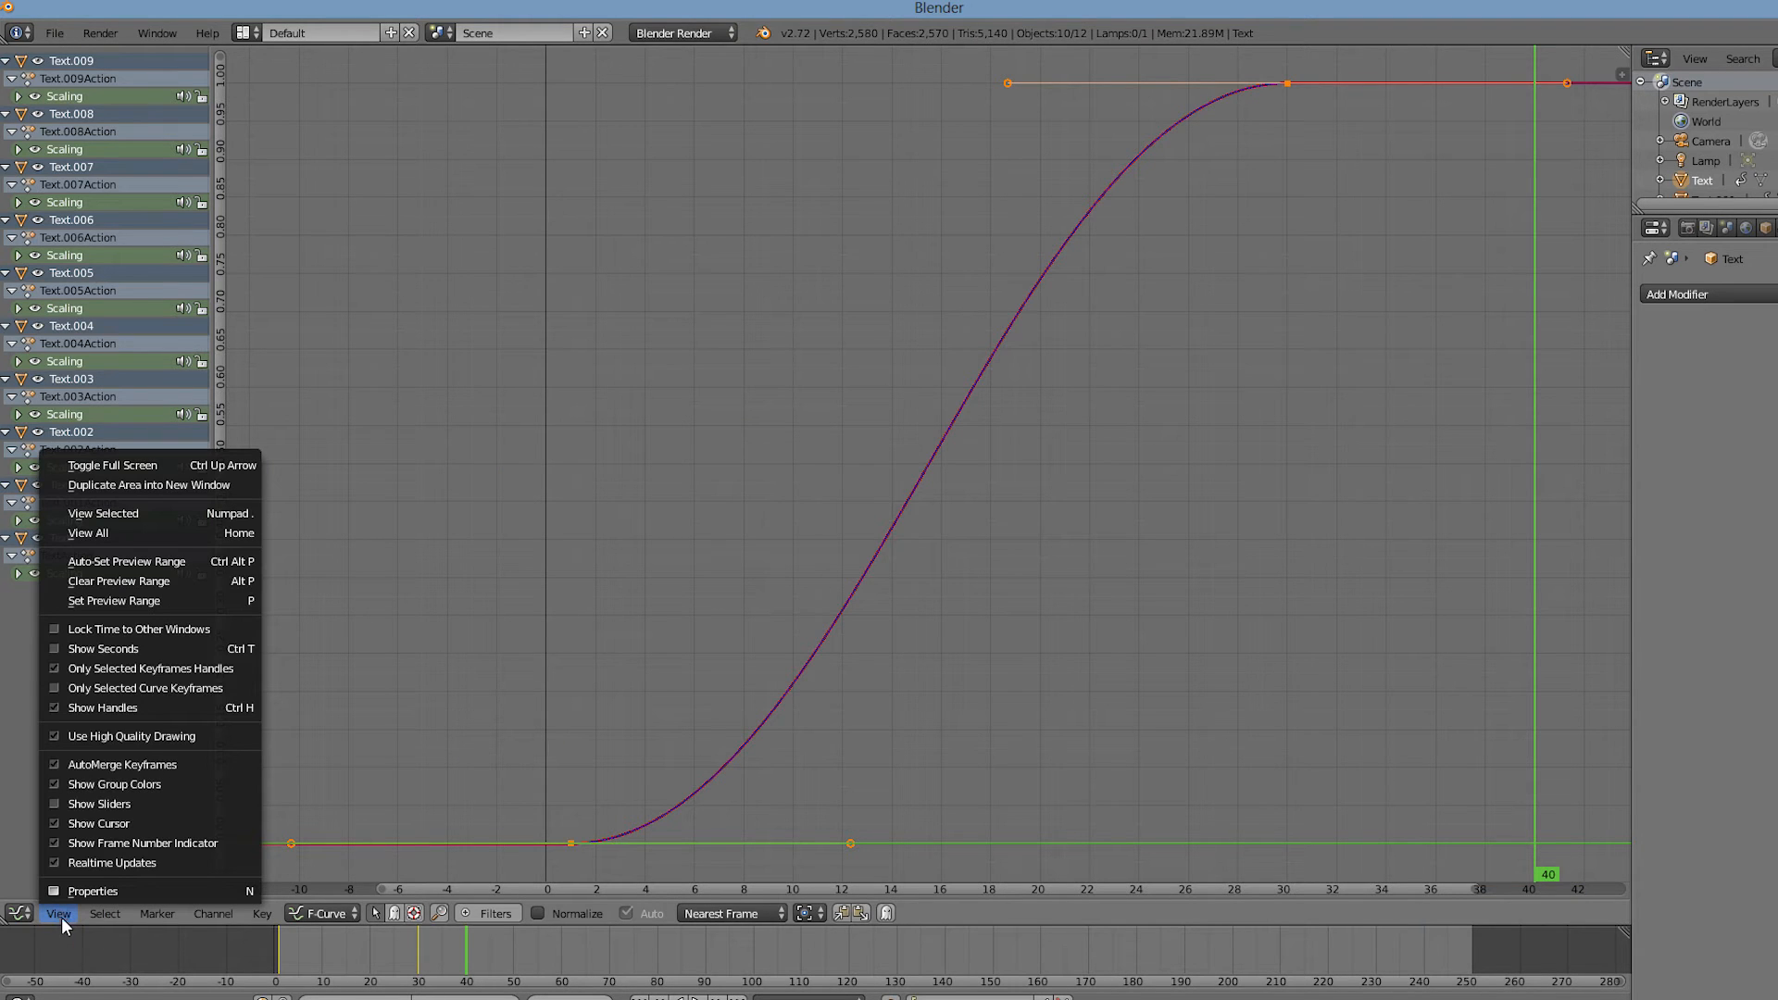
left_click(52, 669)
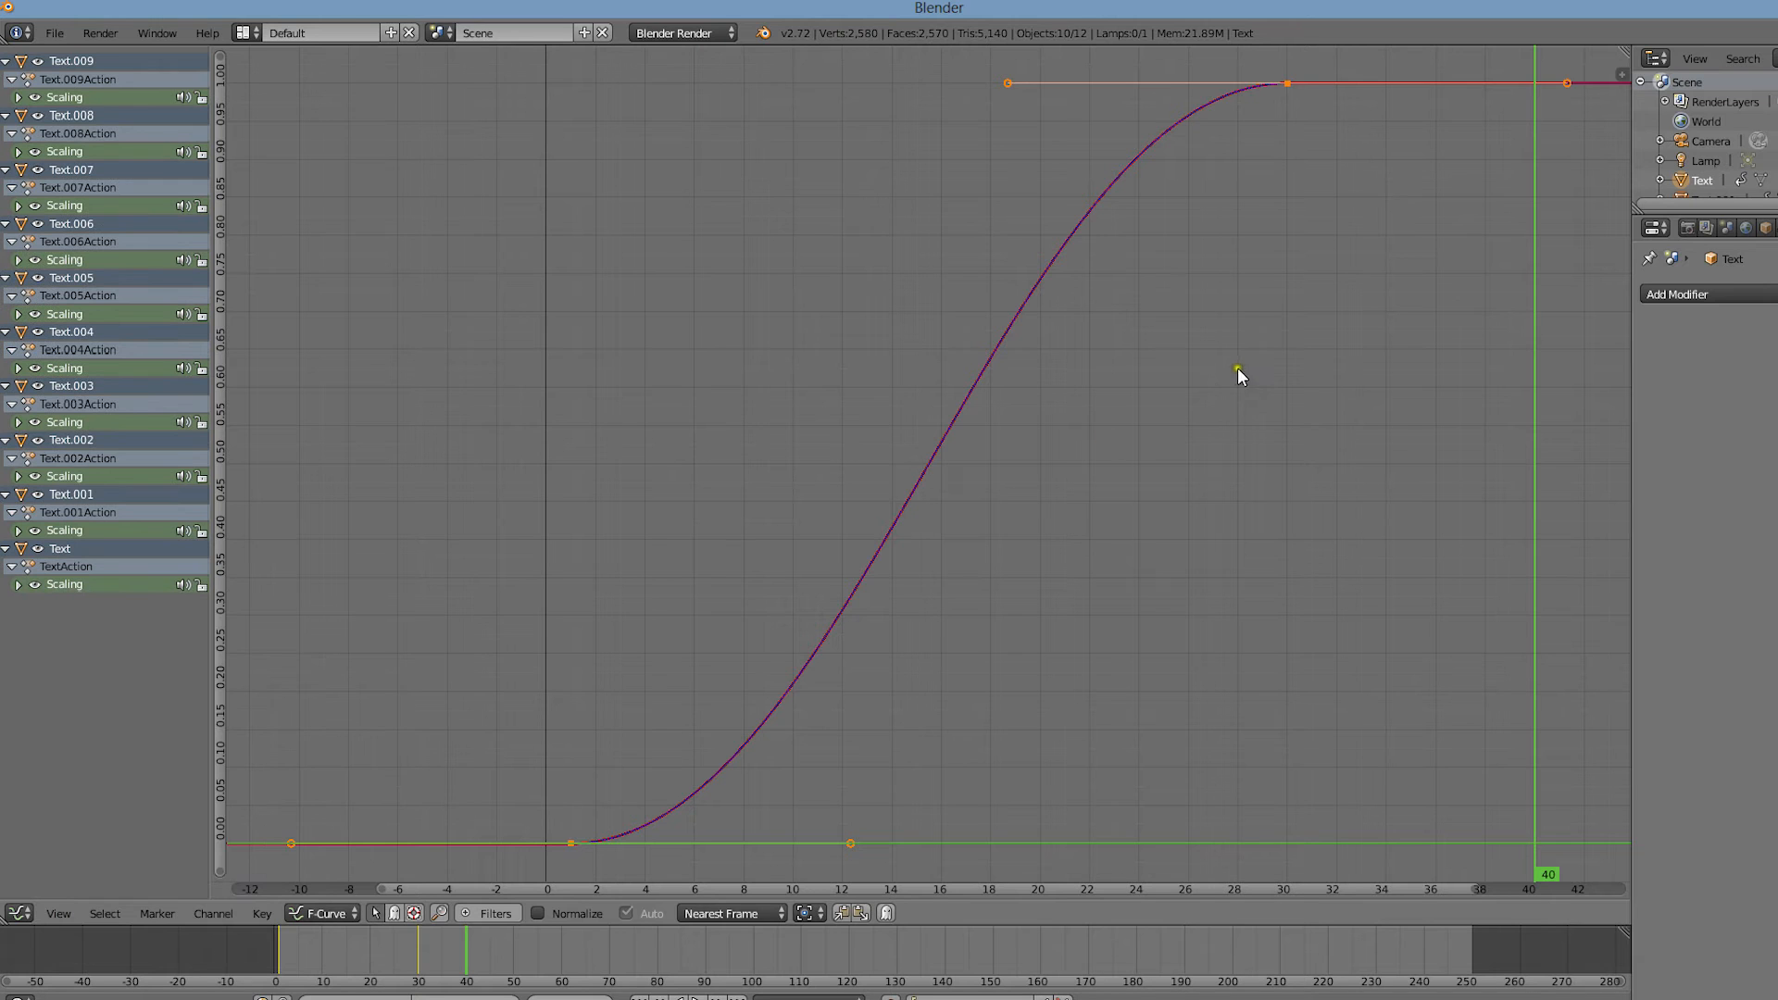
Step: Try raising the incoming handles of the frame 30 keyframes to make the scale curves overshoot, and undo the move
key("a")
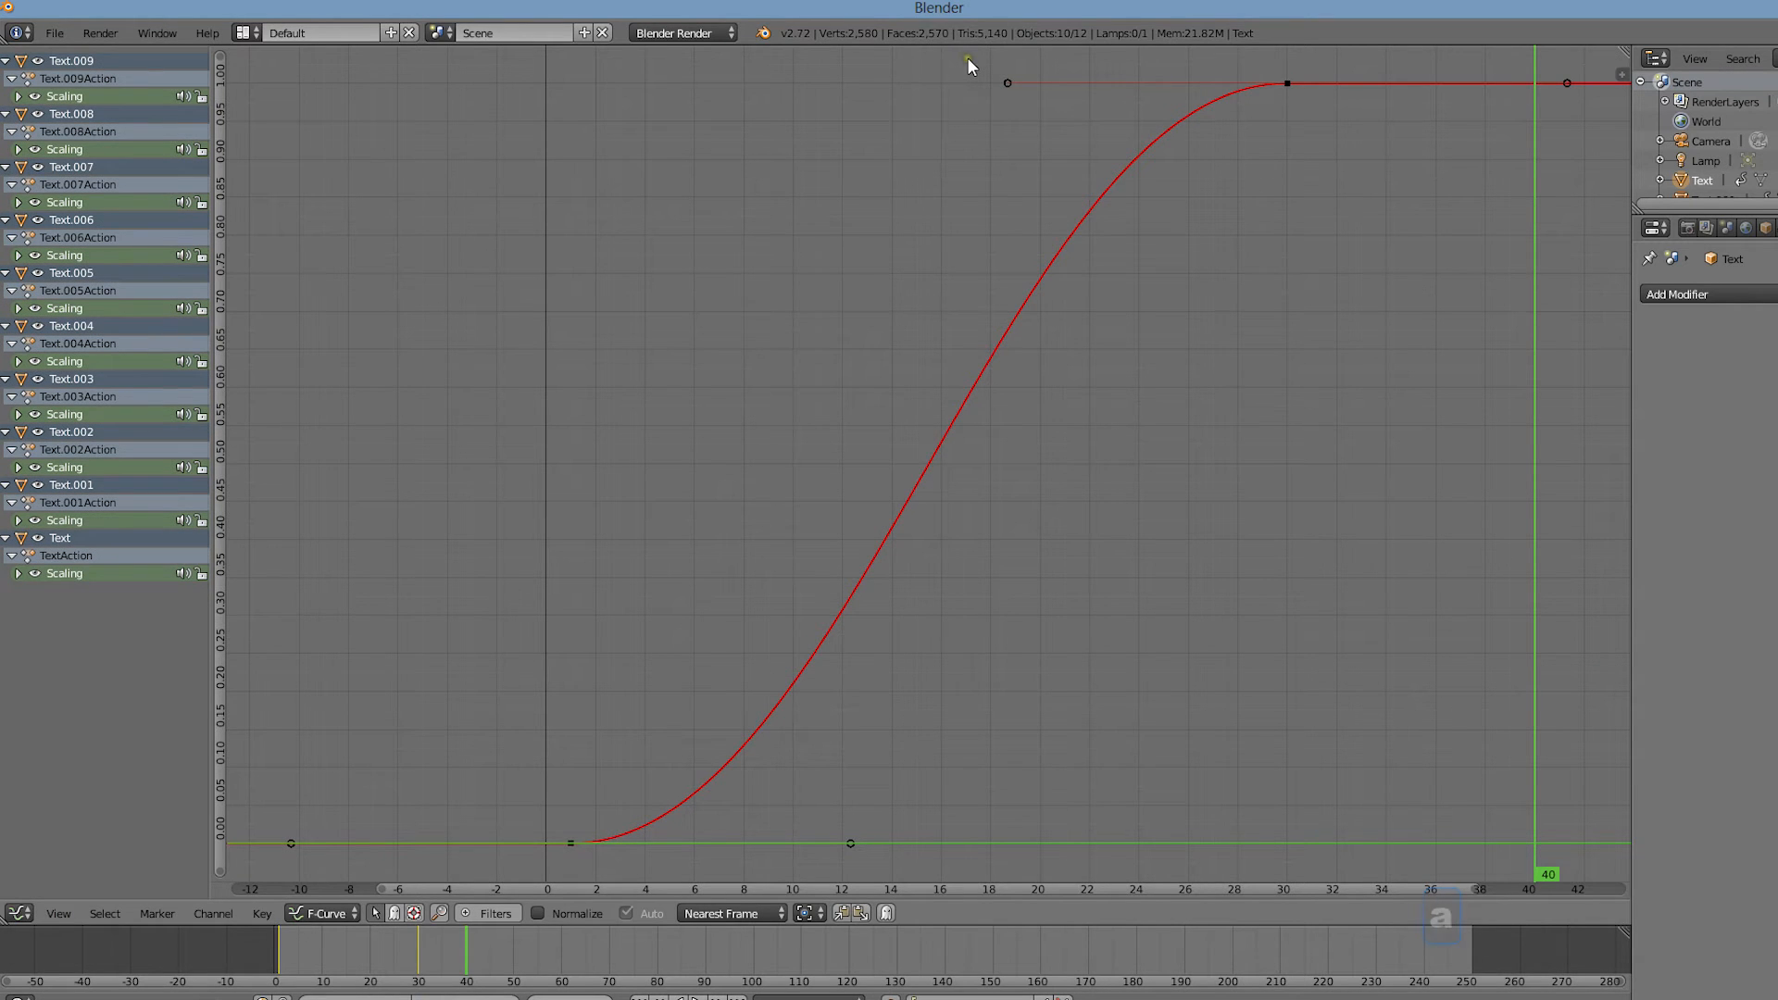
key("ctrl+b")
left_click_drag(972, 67, 1090, 166)
scroll(1090, 166, "down", 2)
key("g")
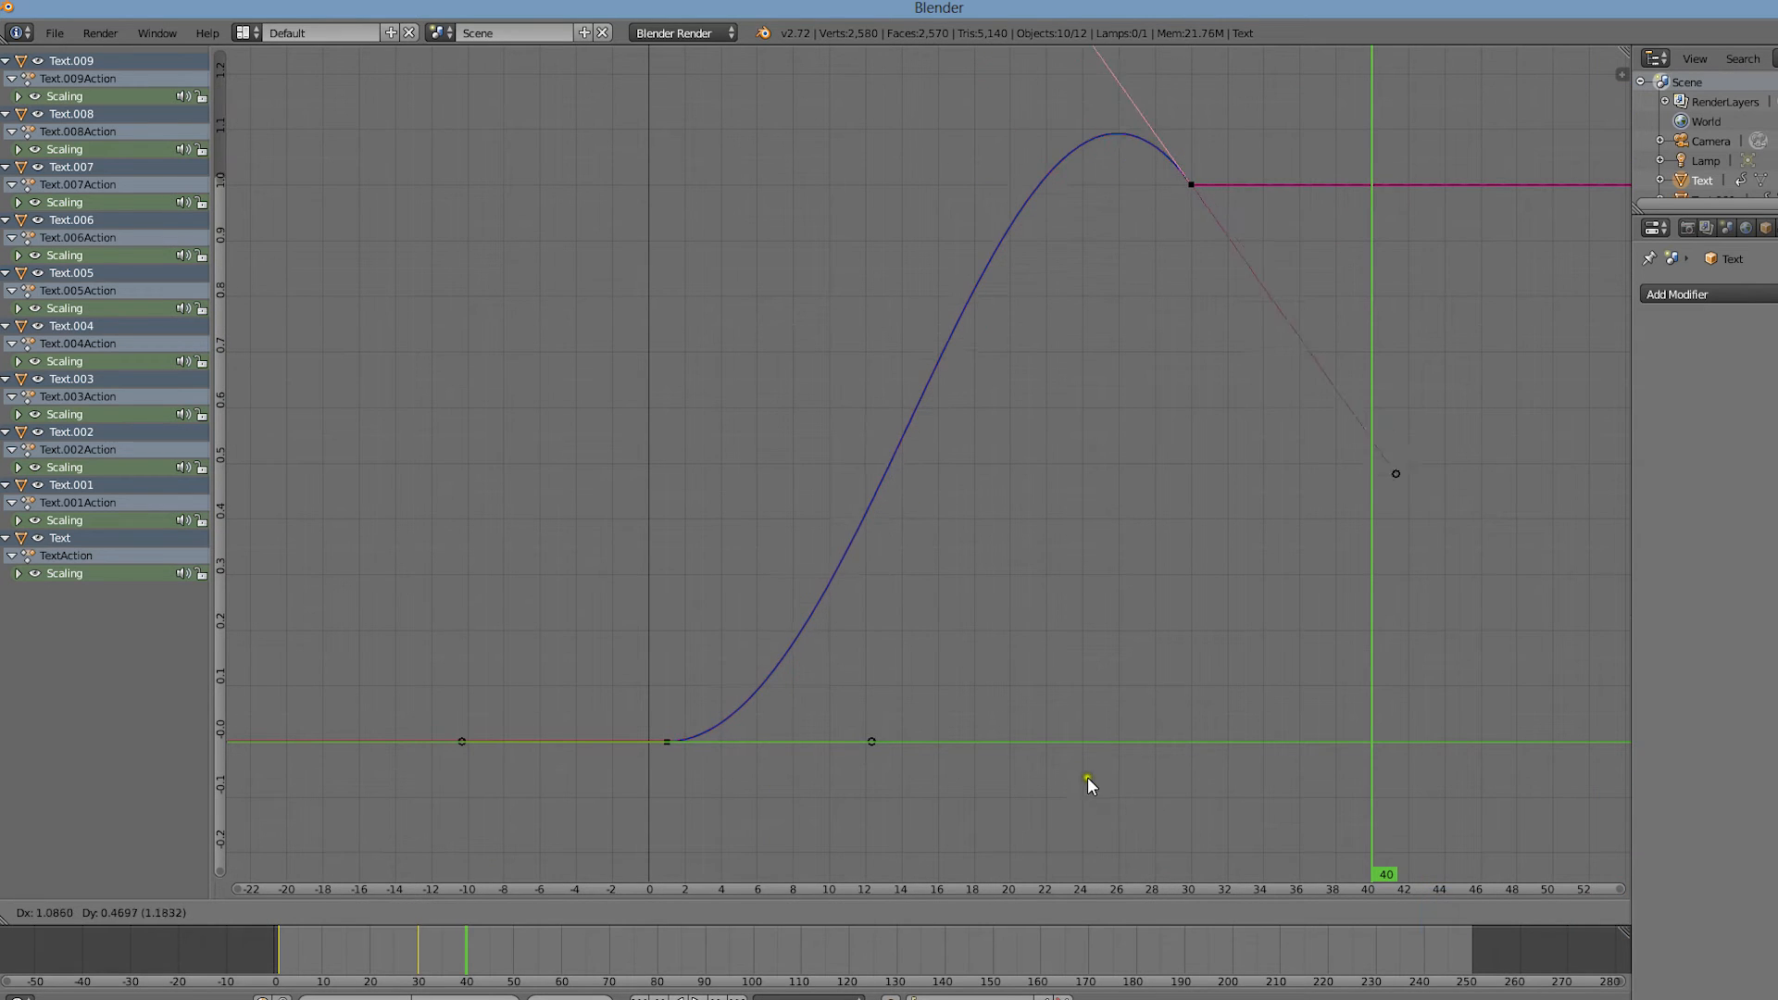
left_click(1109, 693)
key("ctrl+z")
Step: Raise the outgoing handles of the frame 1 keyframes so the scale curves peak at about 1.3 before frame 30
key("a")
key("ctrl+b")
left_click_drag(1017, 804, 801, 697)
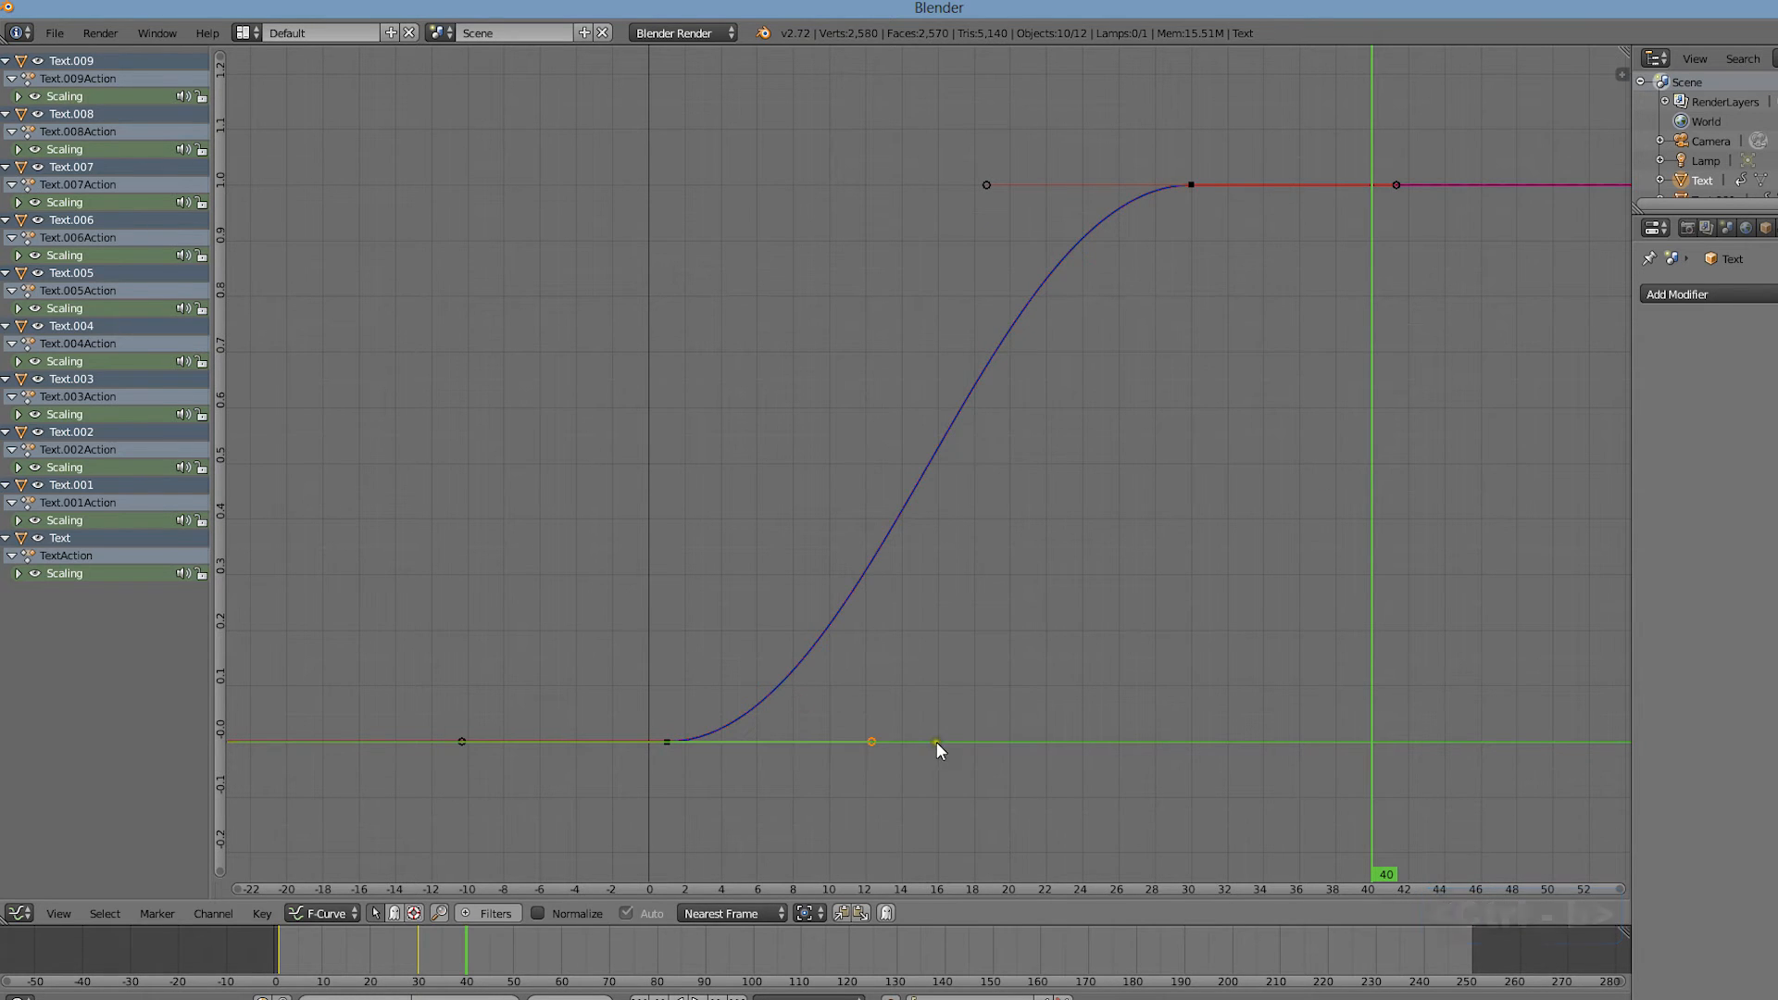
key("g")
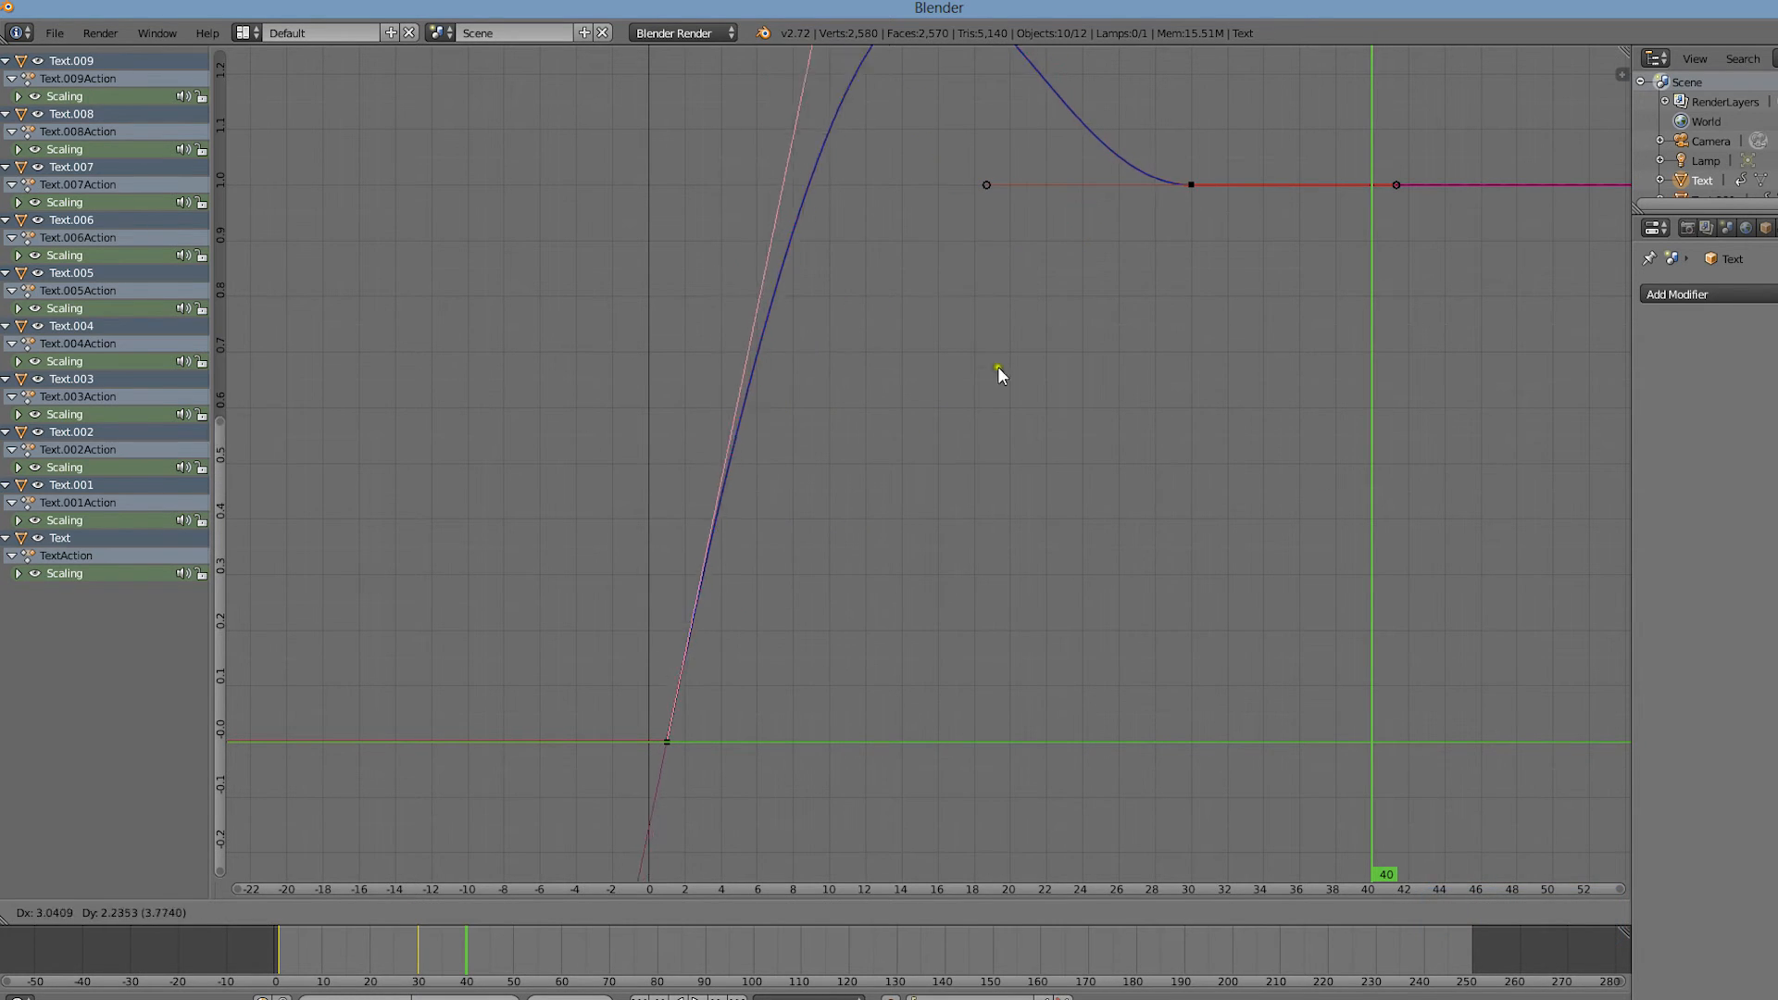
left_click(1063, 382)
scroll(1074, 426, "down", 3)
scroll(1083, 448, "down", 2)
Step: Show the 3D View, set the animation's end frame to 50, and play the letters' overshoot animation
left_click(18, 913)
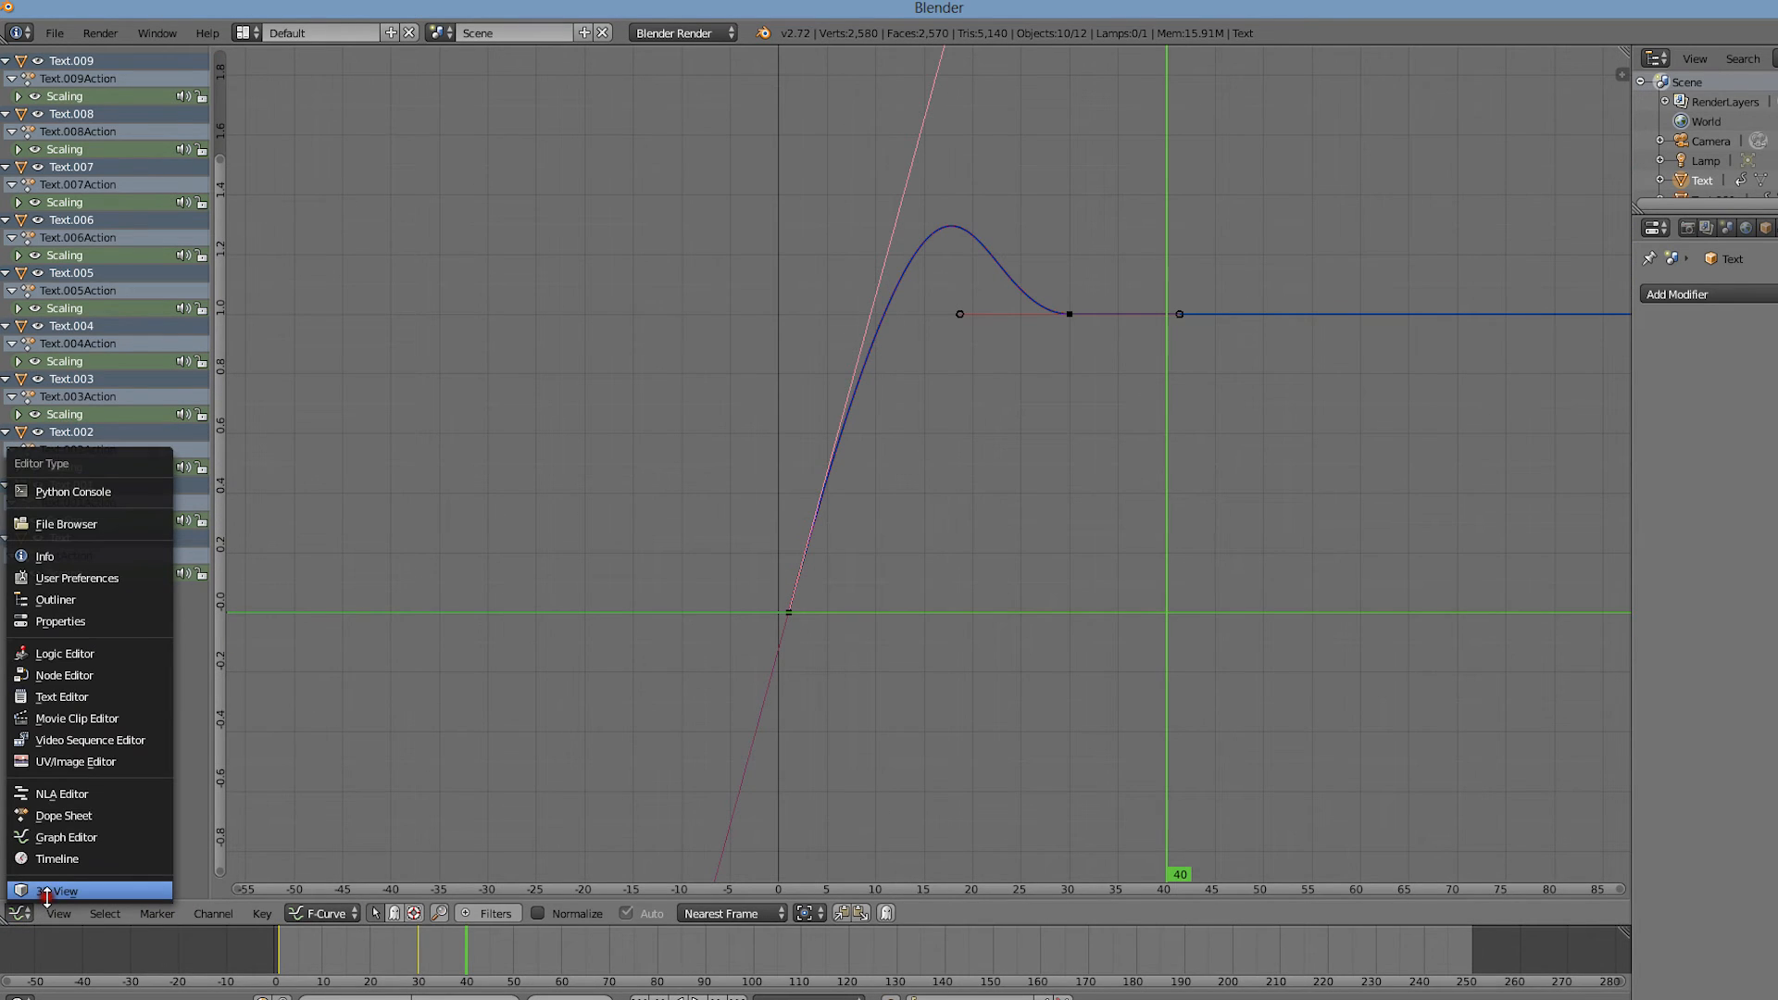
key("BackSpace")
key("Return")
key("alt+a")
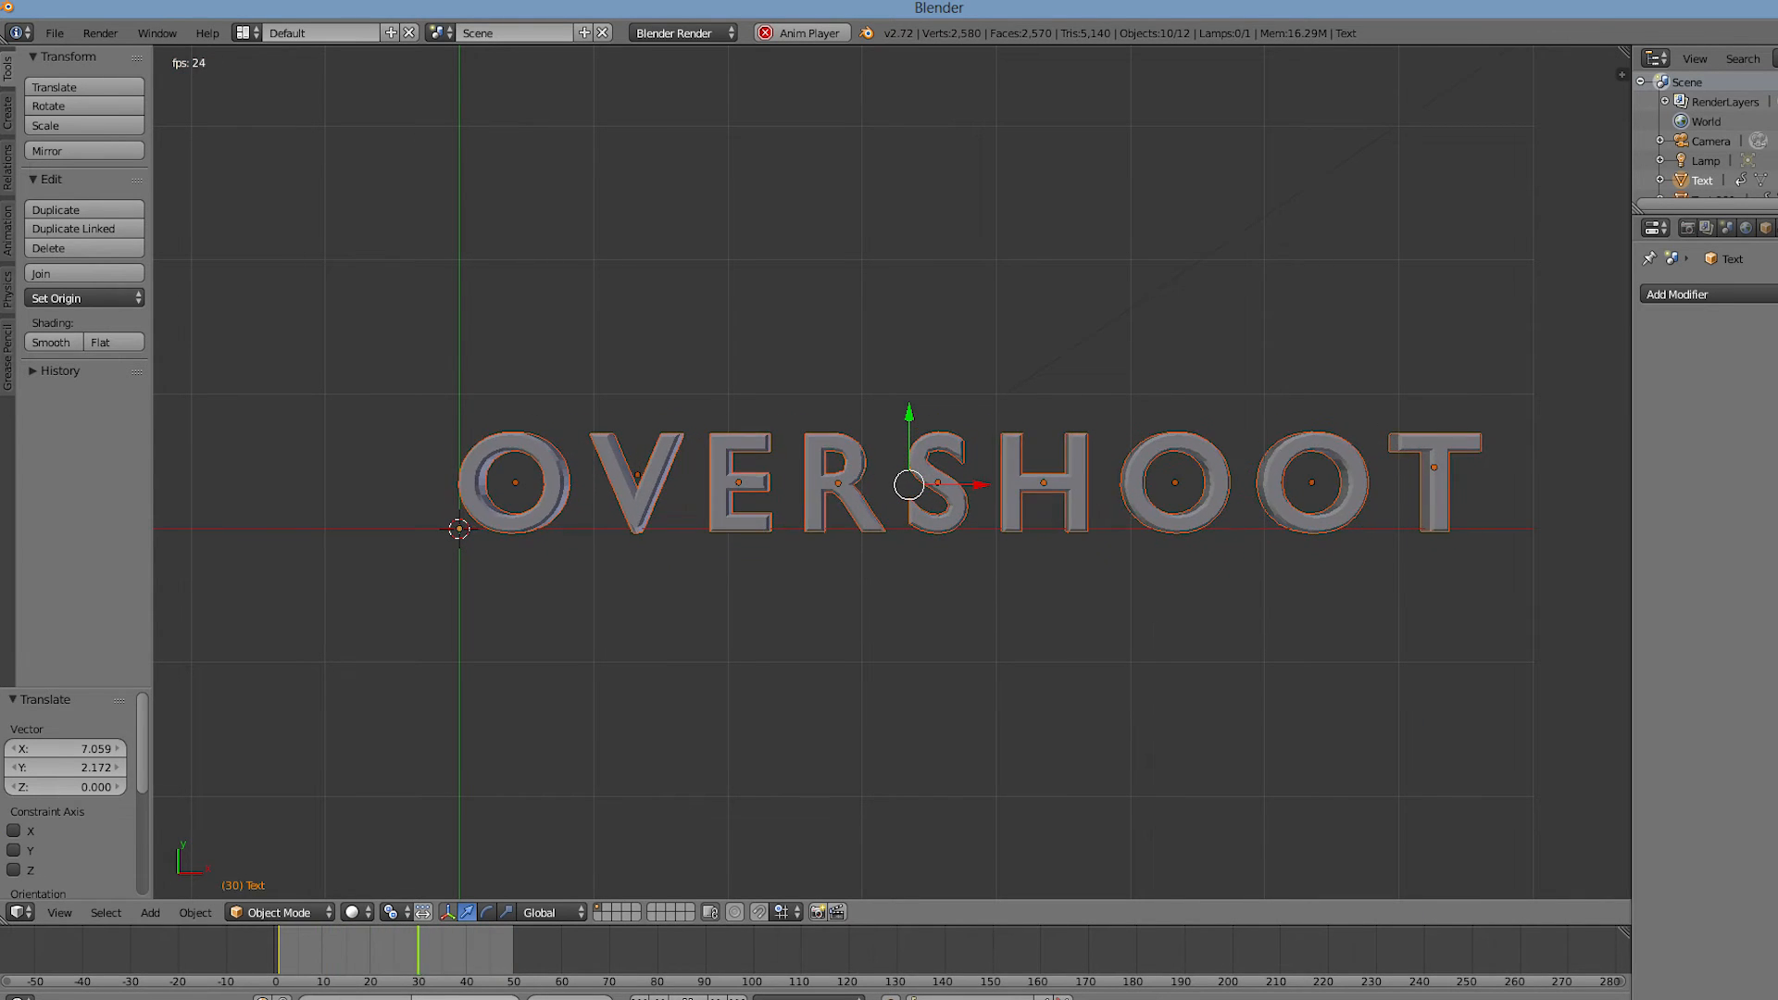
key("Escape")
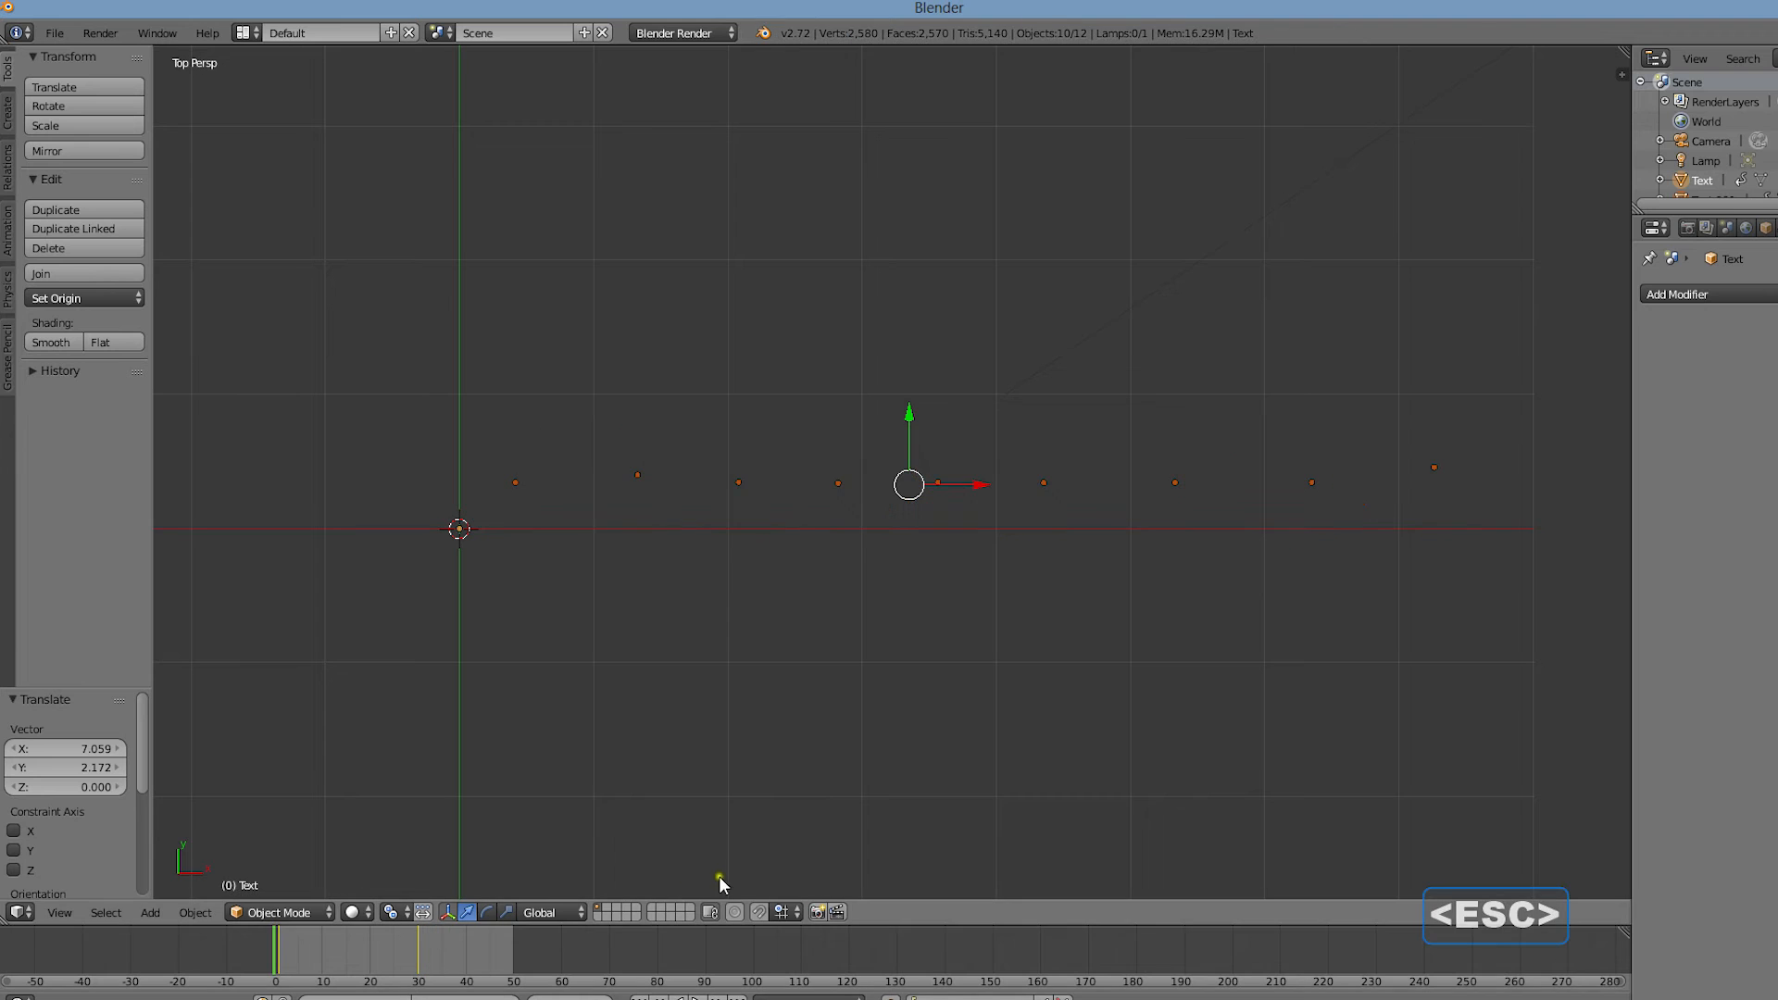
Step: Show the letters' keyframes in the Dope Sheet and split the area into two side-by-side editors
left_click(18, 913)
left_click(59, 807)
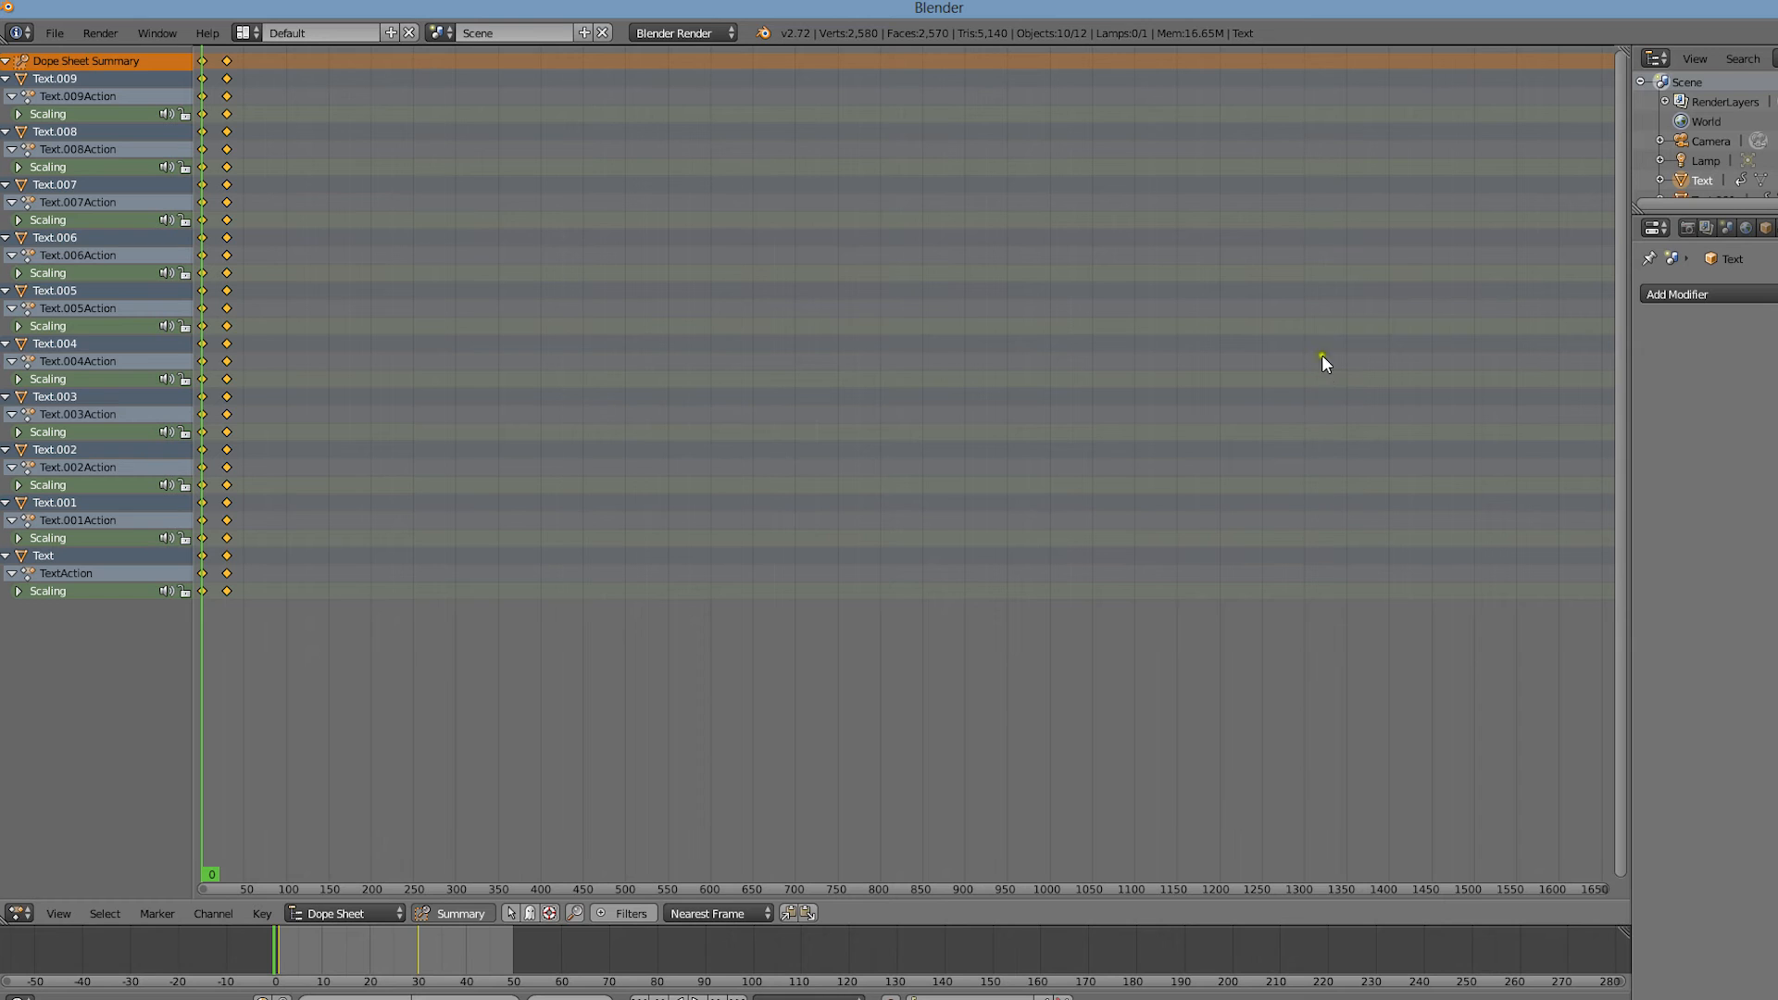
left_click_drag(1622, 48, 1063, 93)
Step: Change the second editor to a Text Editor and open offset.txt from E:\ in it
left_click(1087, 913)
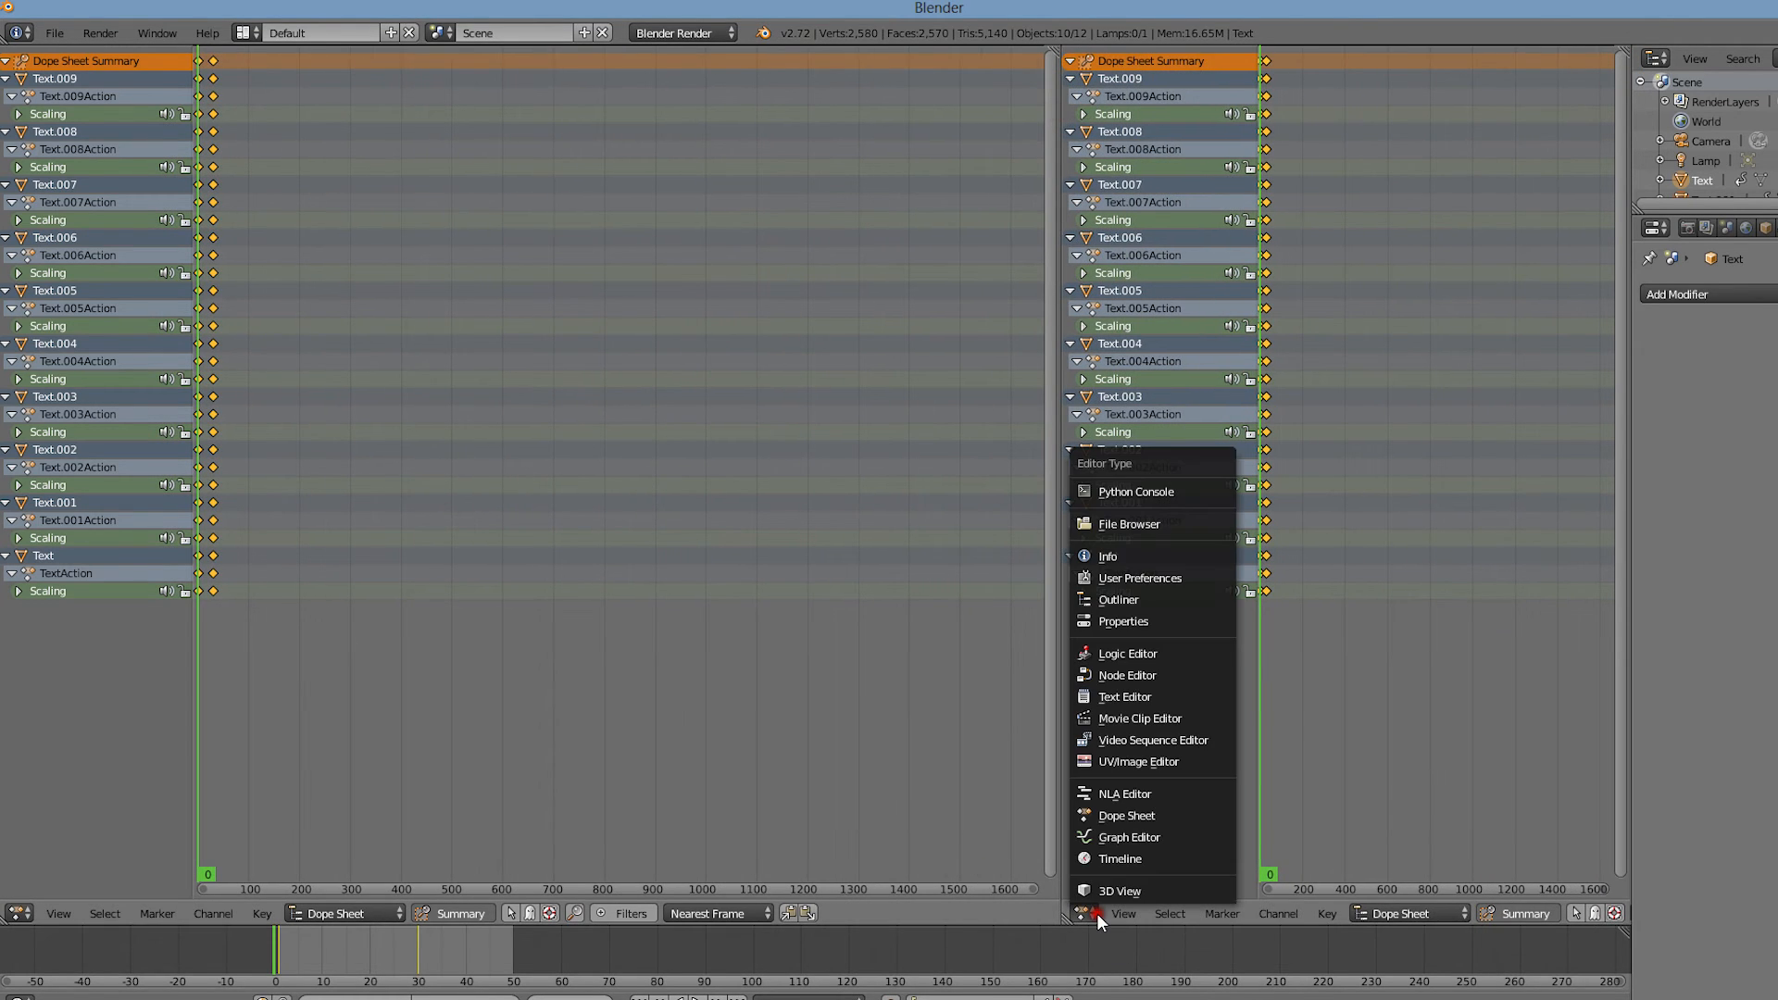
left_click(1182, 696)
left_click(1164, 913)
left_click(1185, 874)
left_click(291, 228)
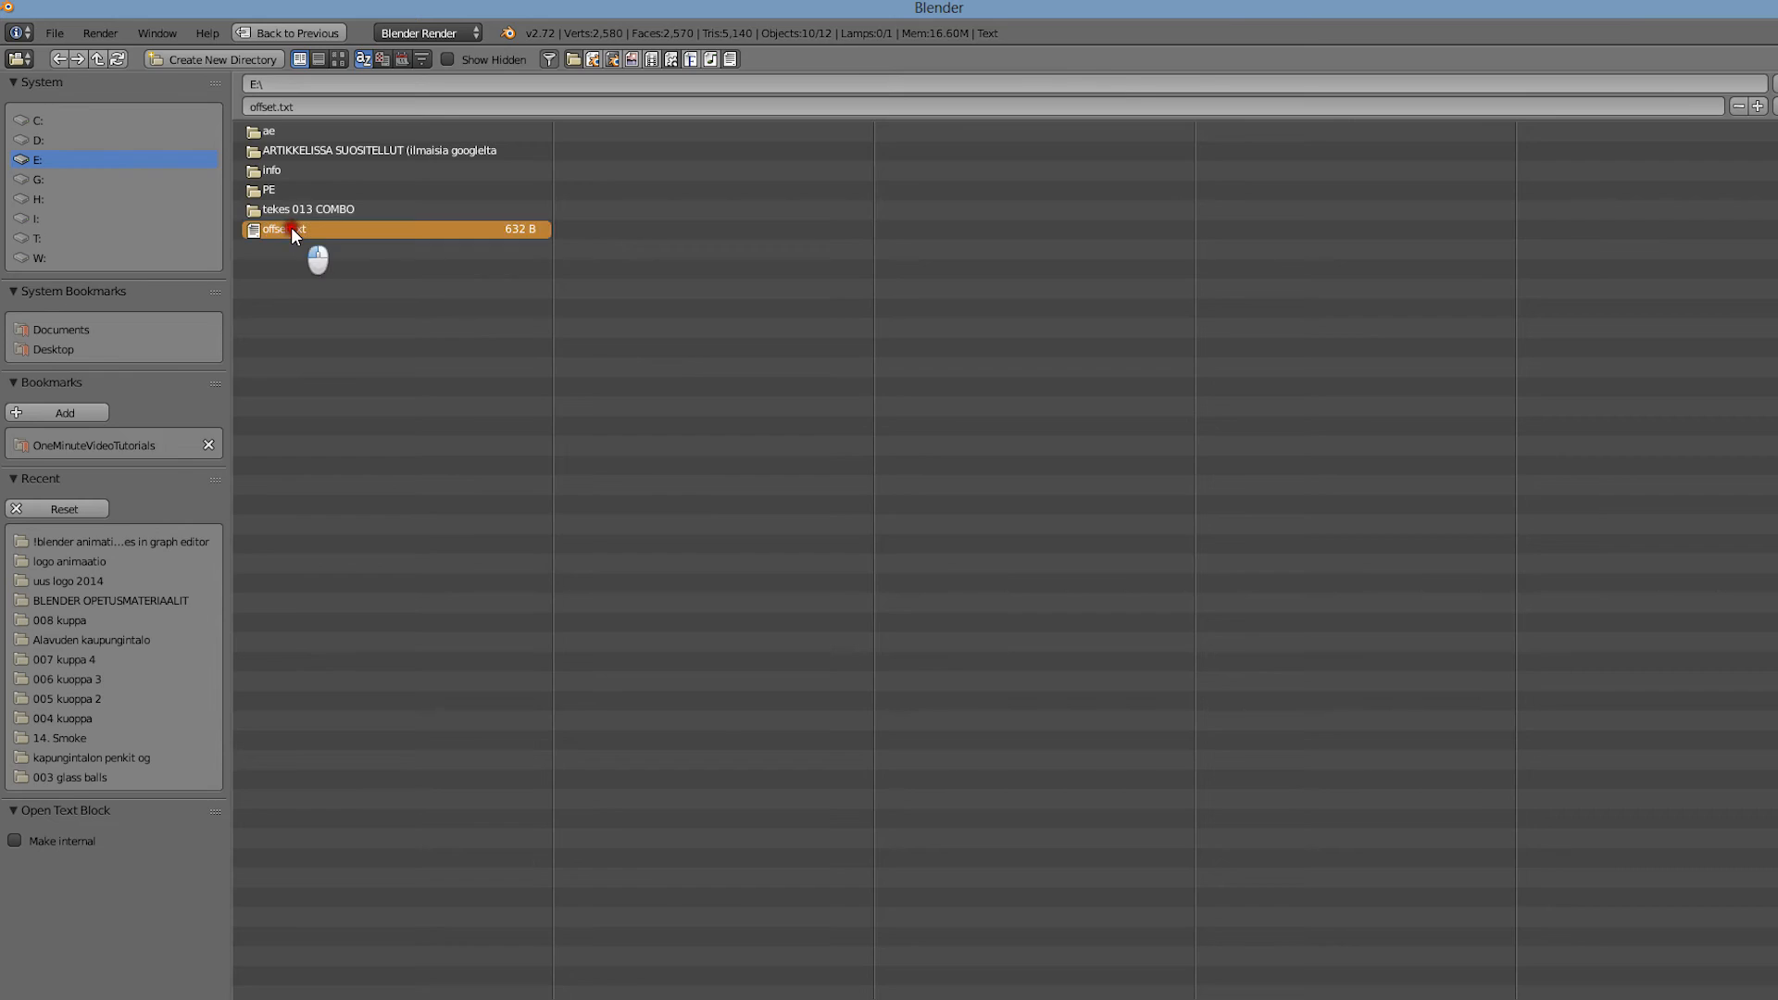
double_click(291, 228)
Step: Try running the offset script on the letters with an offset of 0.25 and noise of 50, and undo it
left_click(1154, 914)
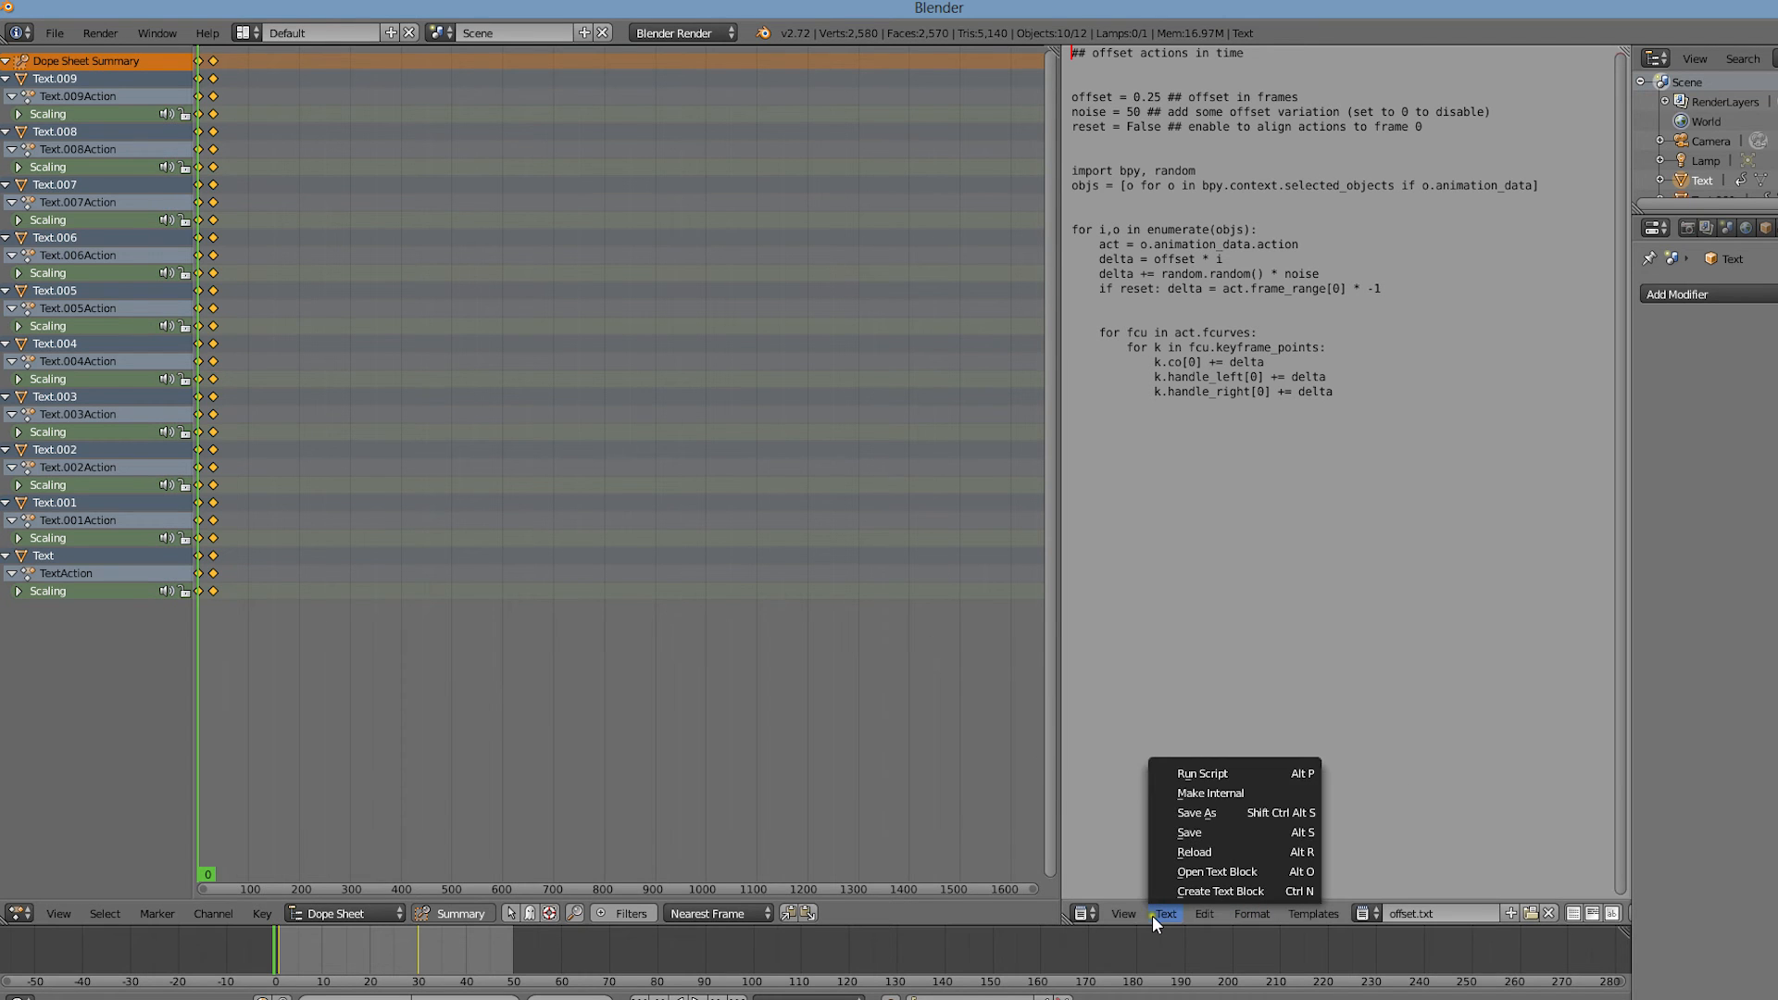
left_click(1223, 769)
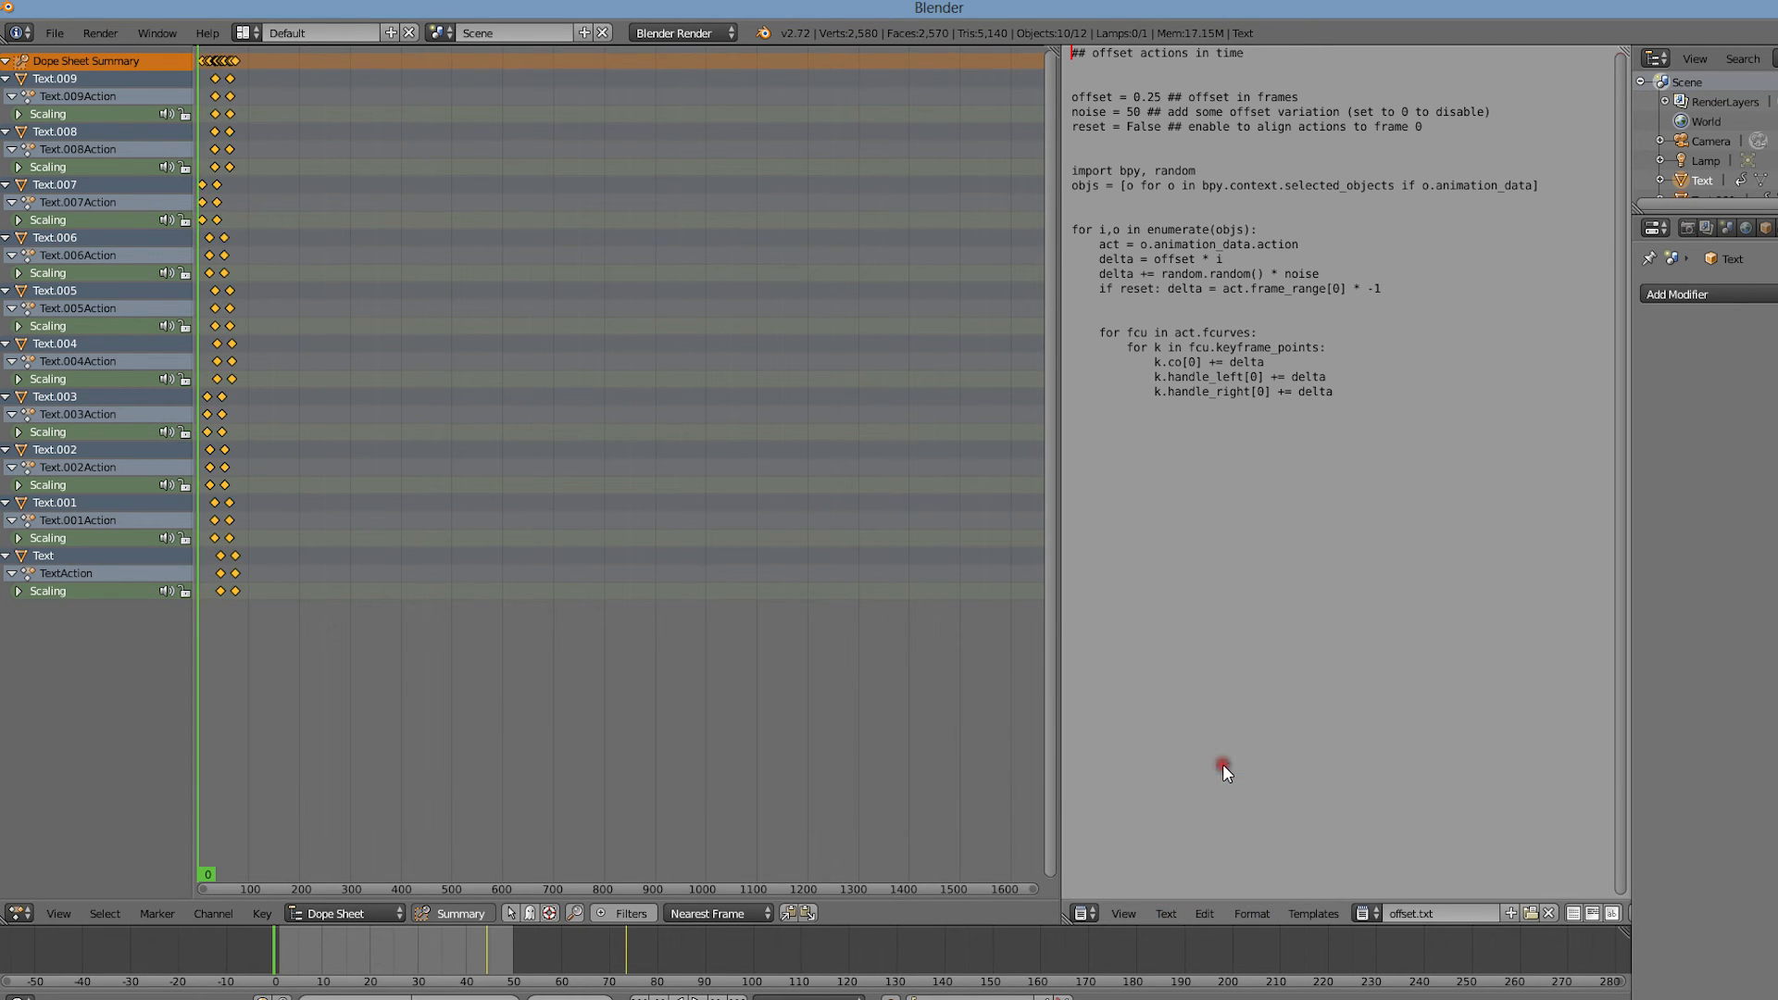
key("ctrl+z")
key("ctrl+z")
key("ctrl+z")
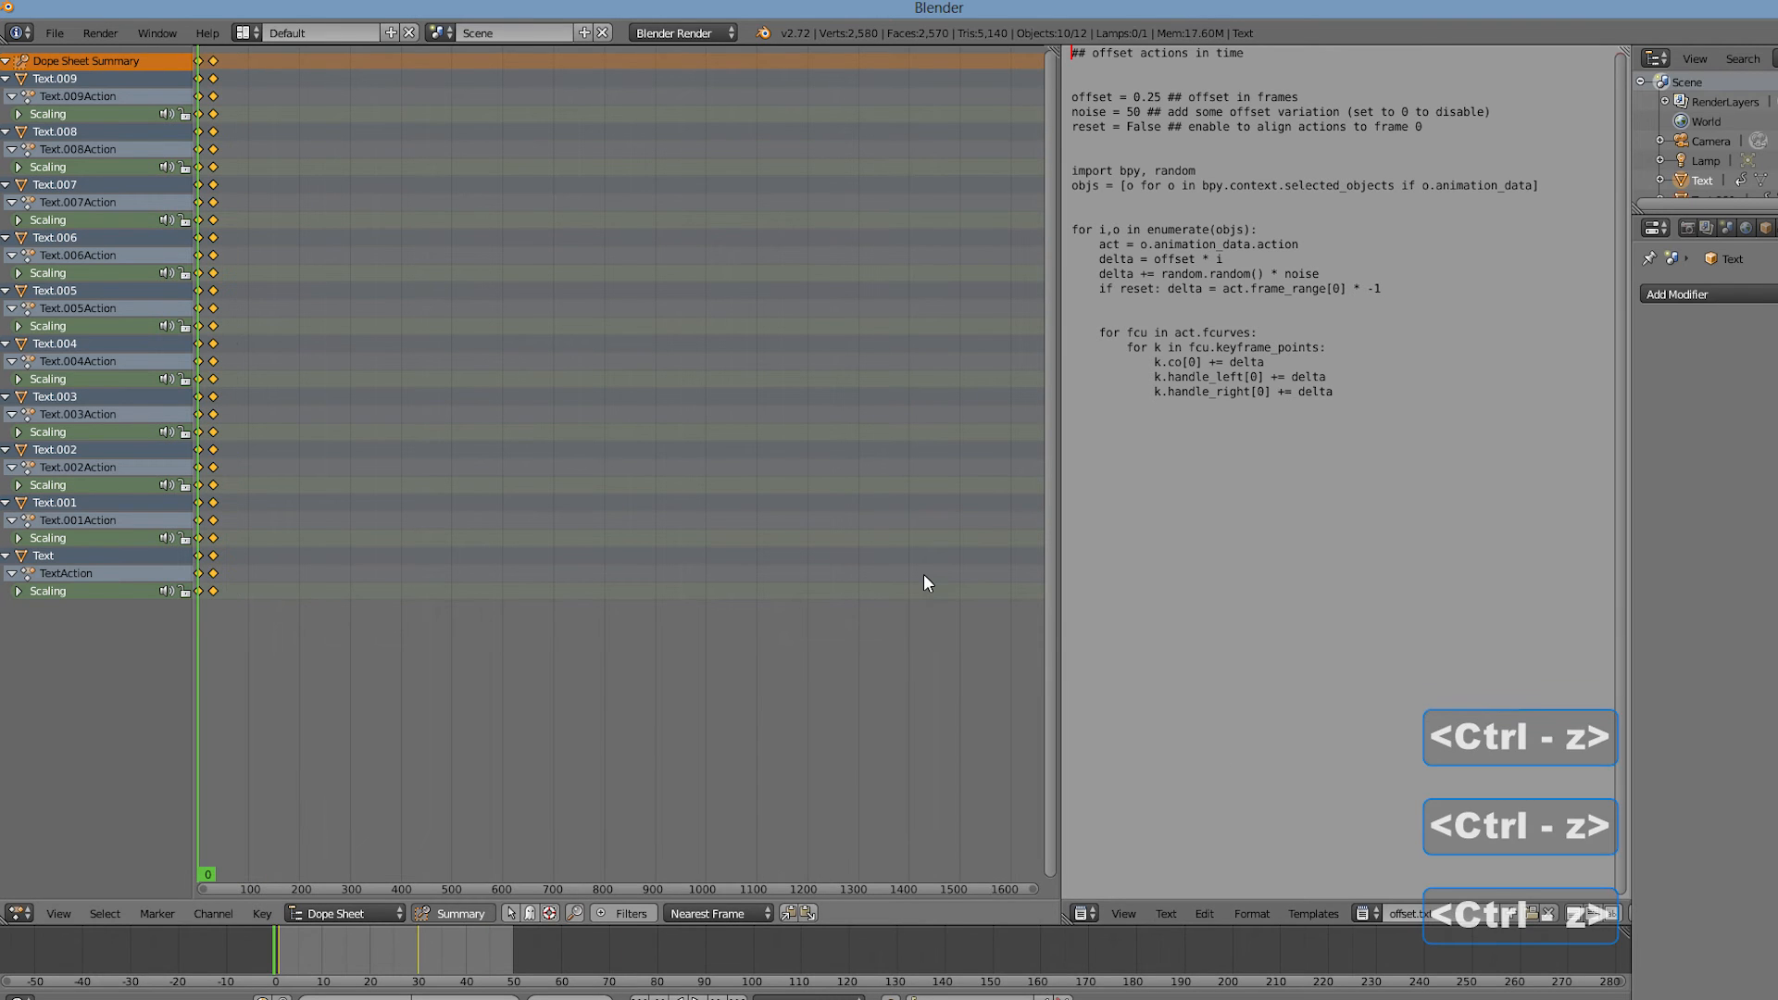
Step: Set the offset to 10 and the noise to 0 in the offset.txt script
left_click(1157, 463)
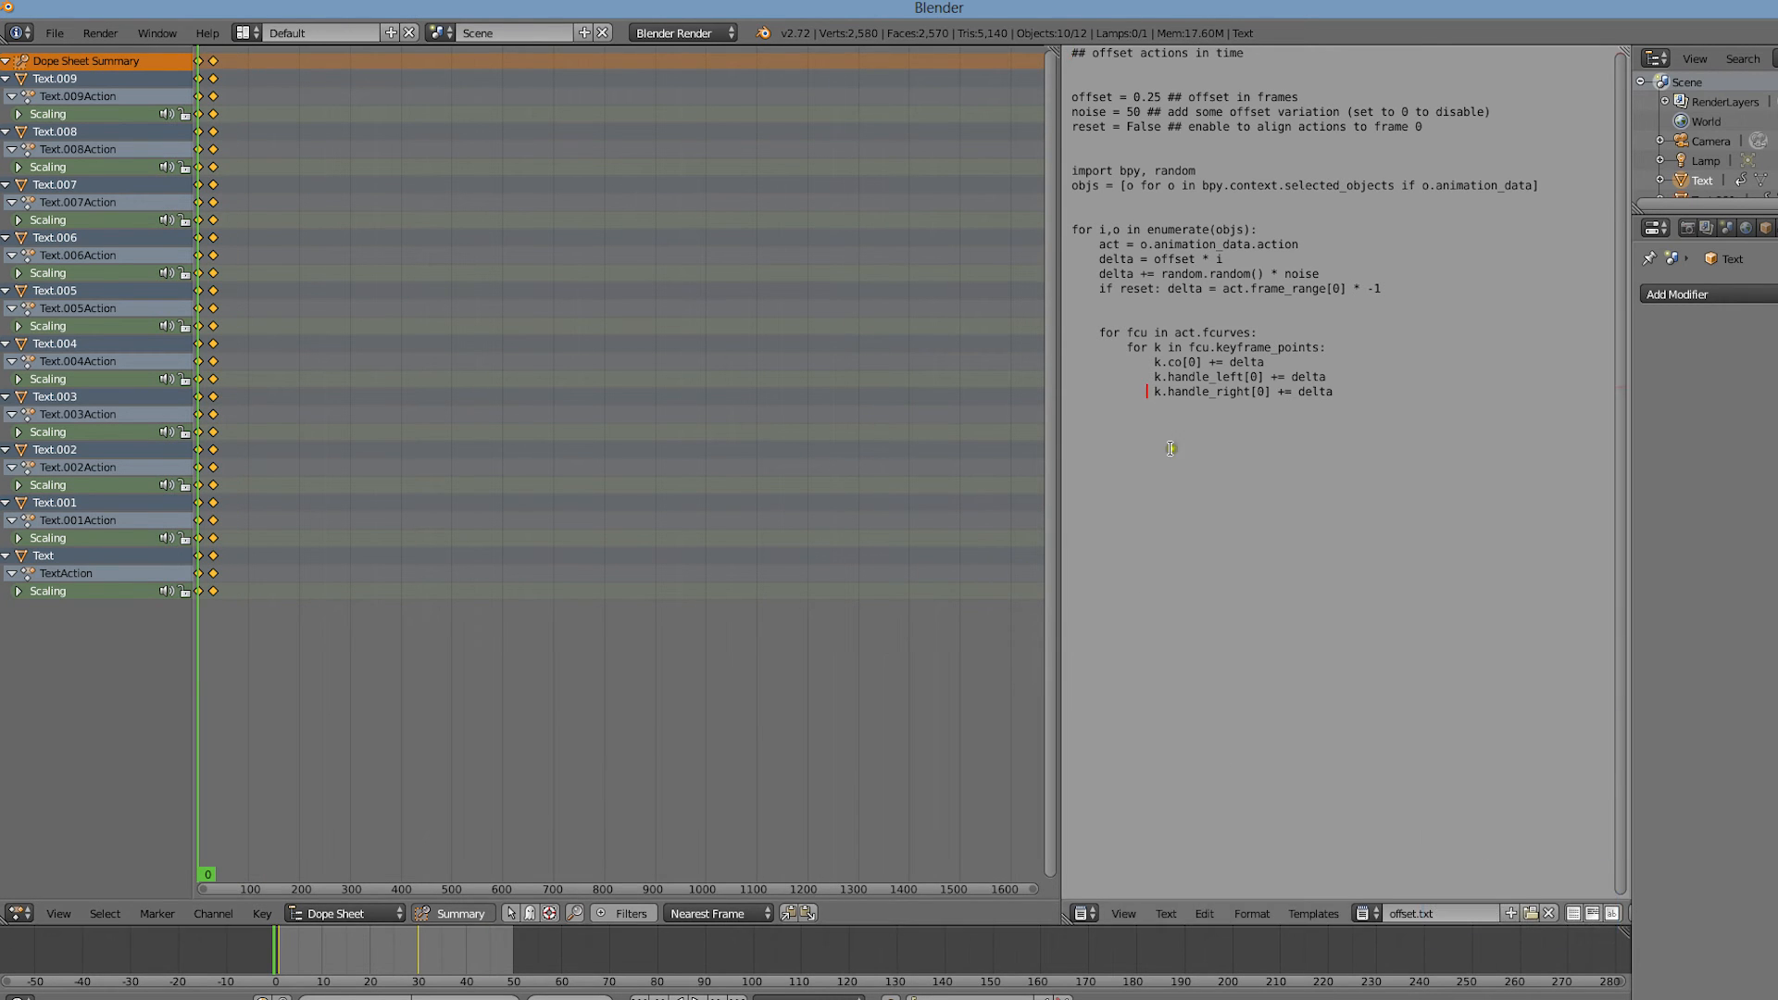
left_click(1161, 98)
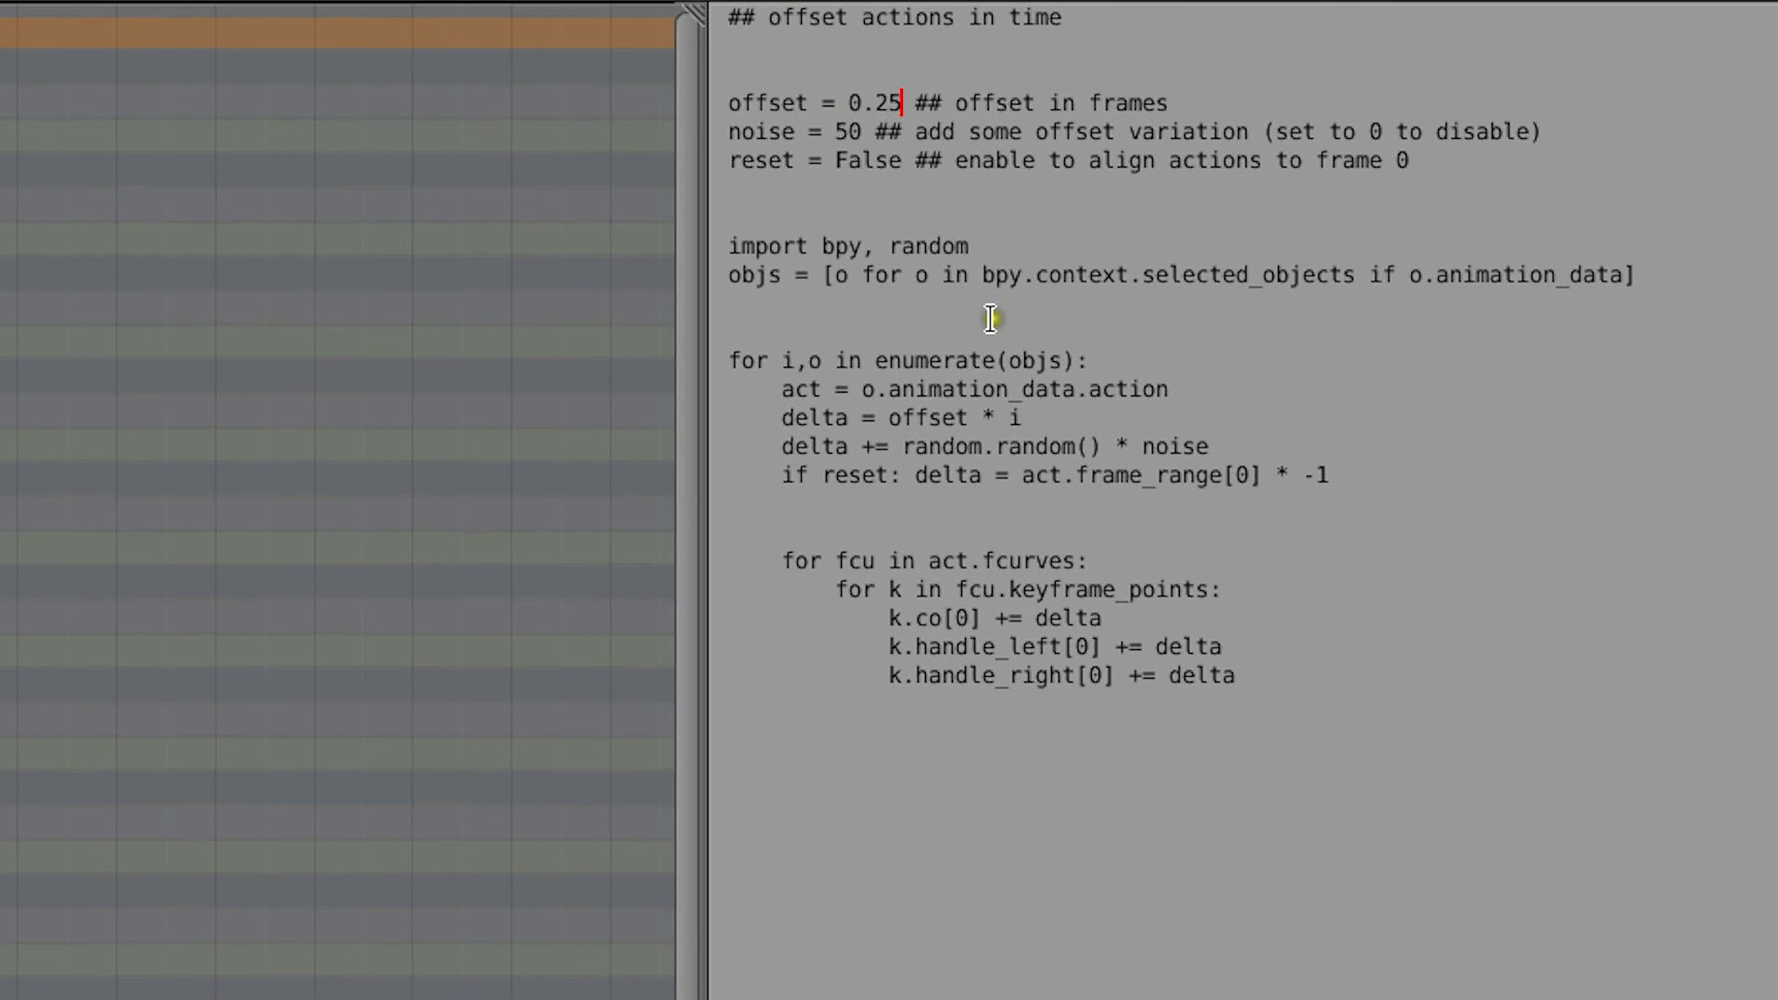
key("BackSpace")
key("BackSpace")
key("BackSpace")
key("BackSpace")
type("10")
left_click(849, 130)
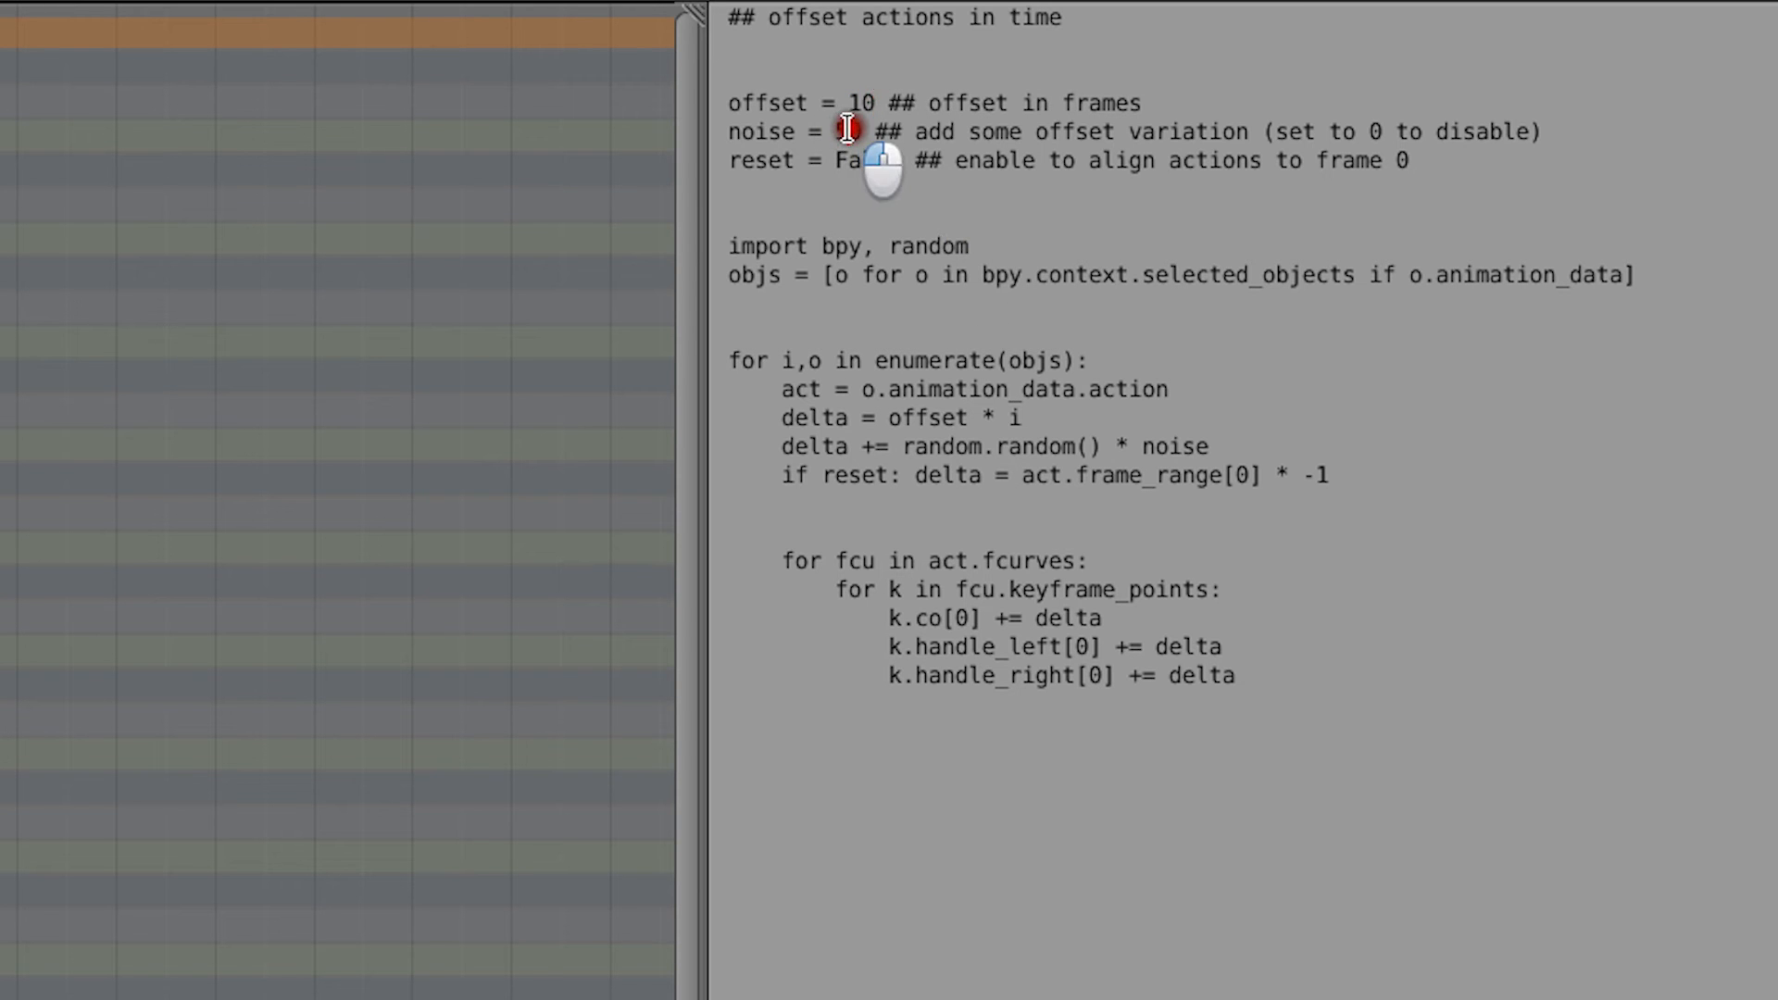
key("BackSpace")
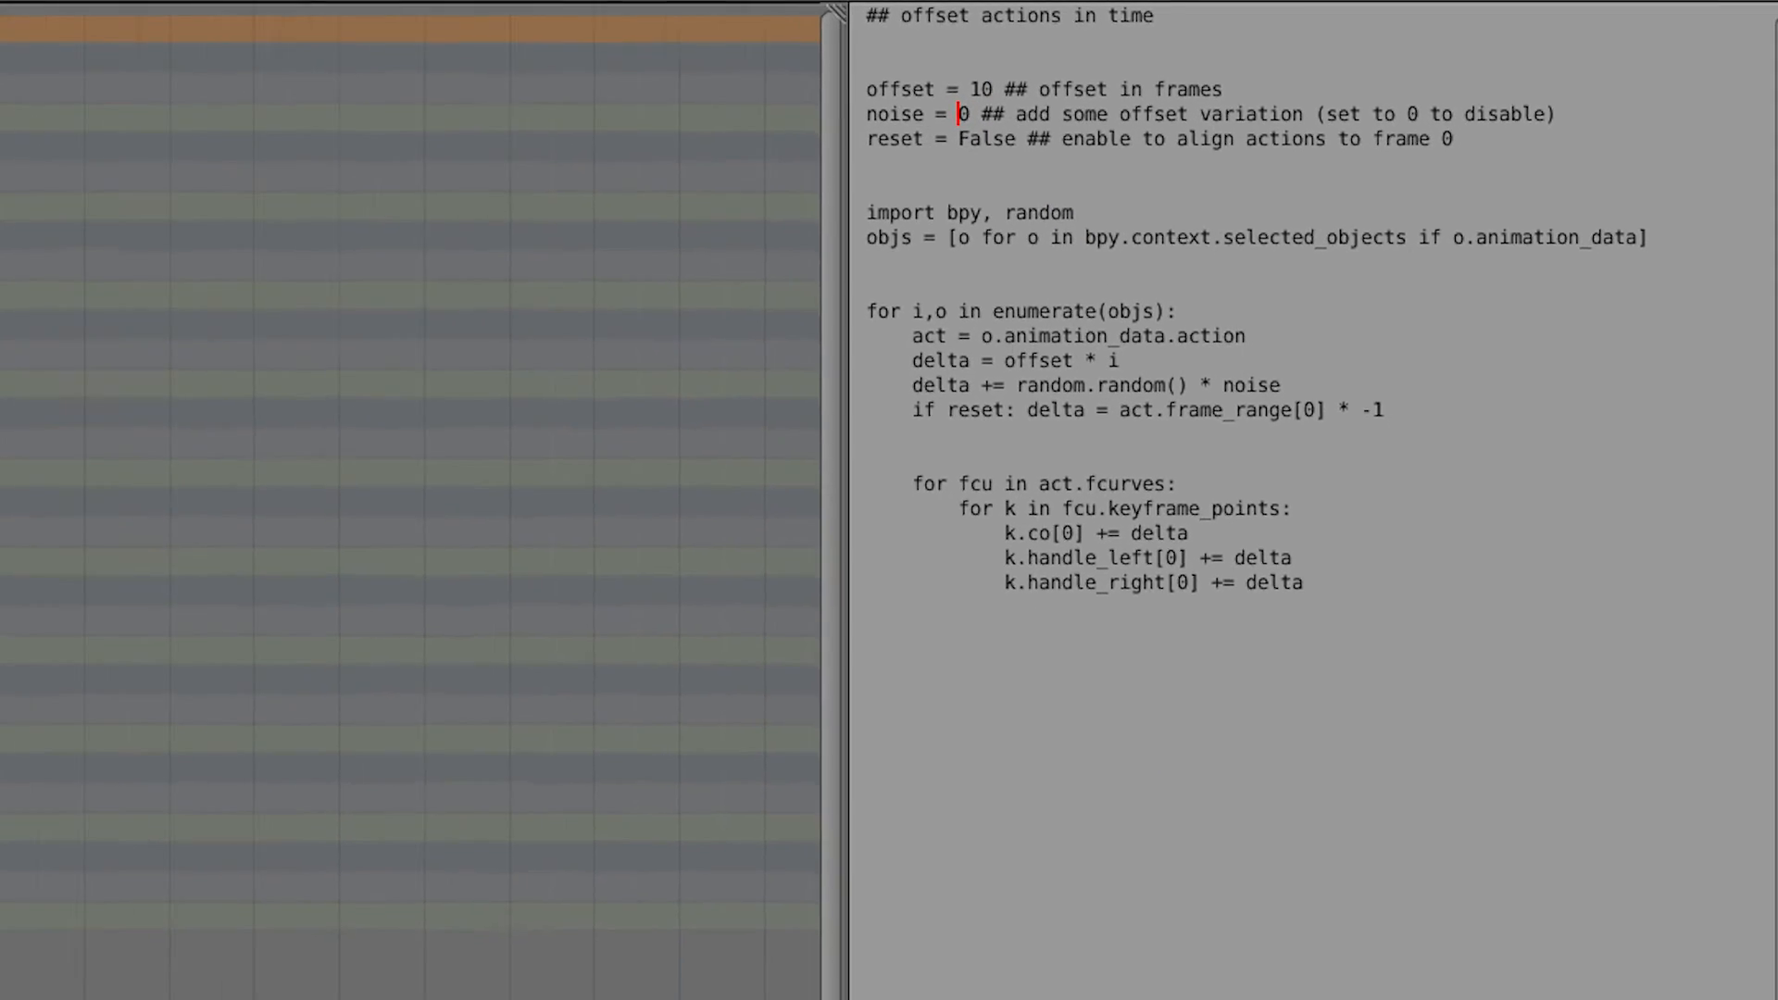
Step: Run the offset script on the selected letters and play the staggered animation in the 3D View
left_click(1248, 994)
left_click(1331, 826)
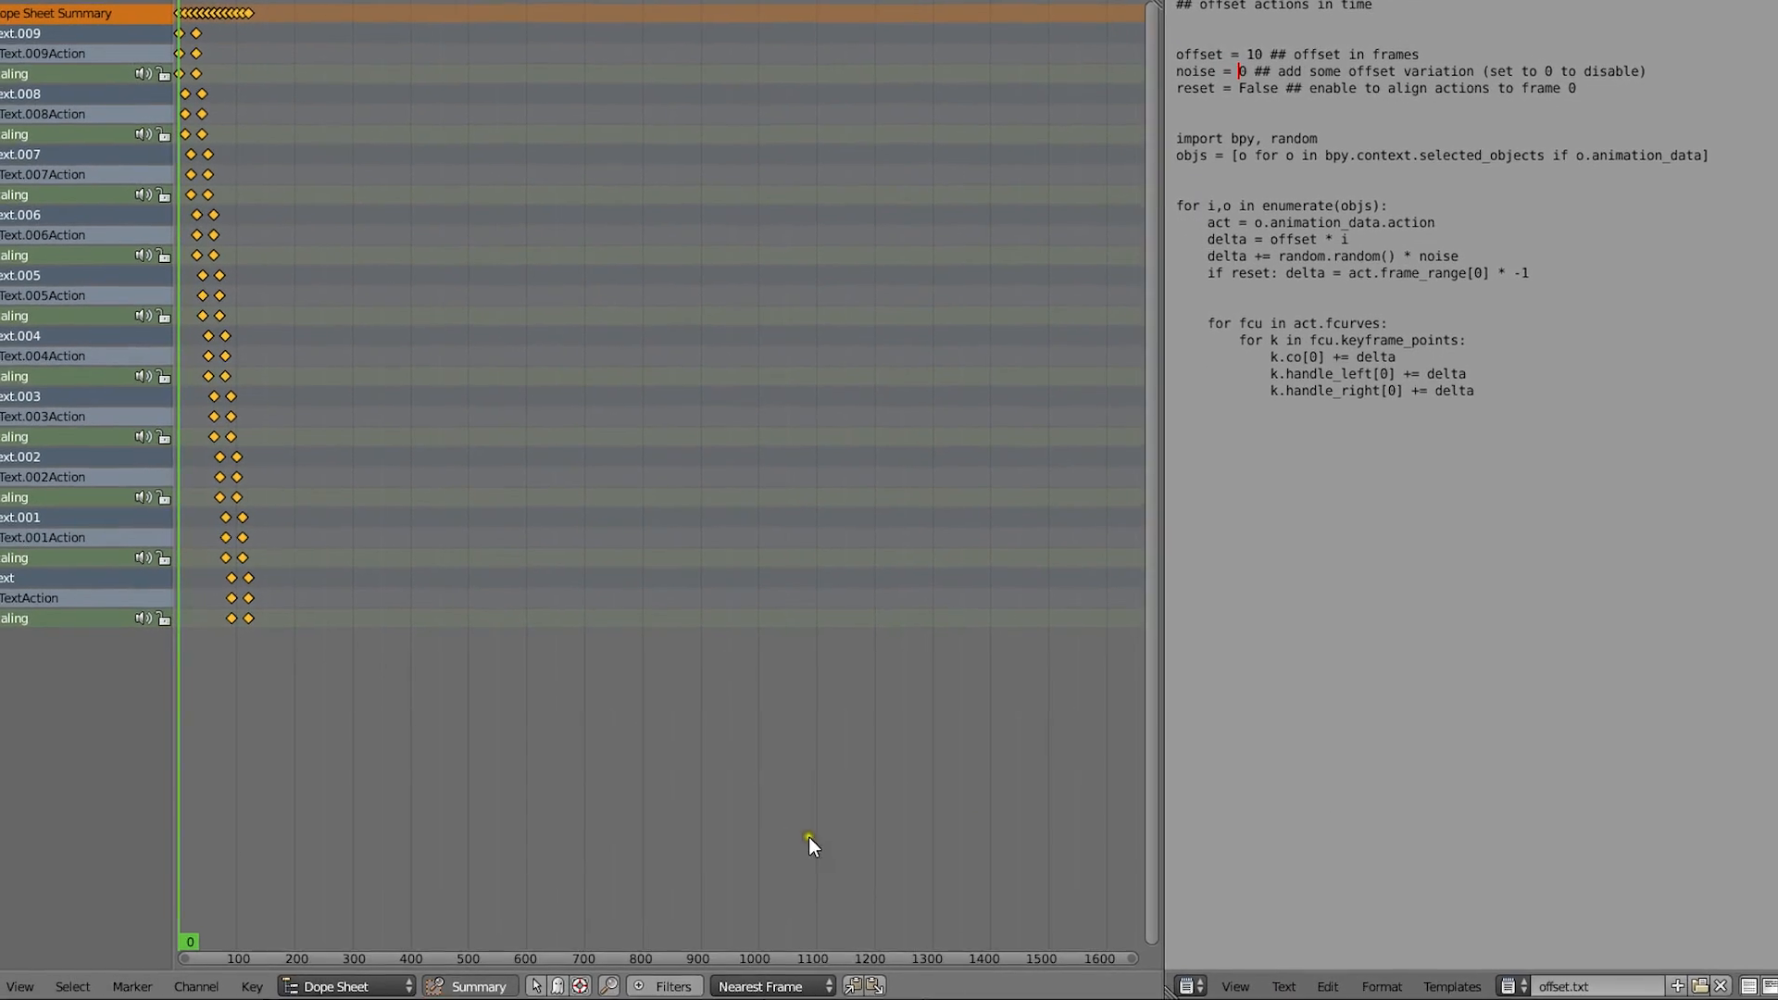
key("alt+a")
left_click(9, 980)
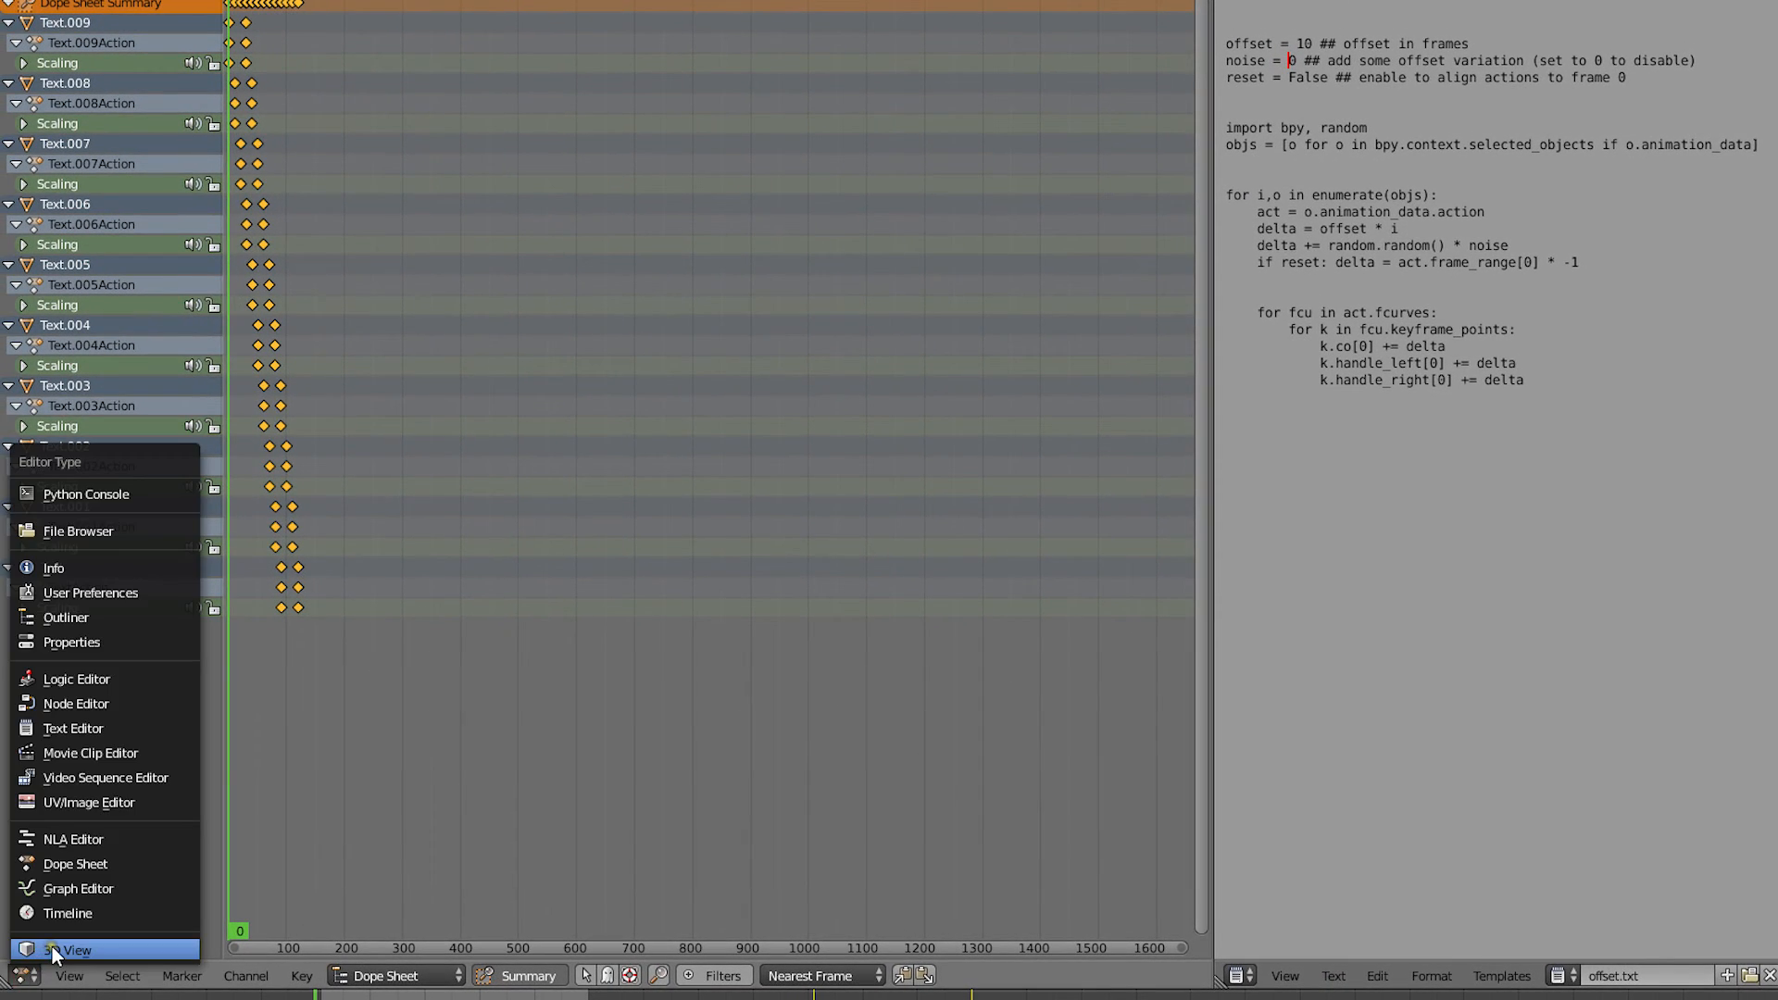
left_click(41, 949)
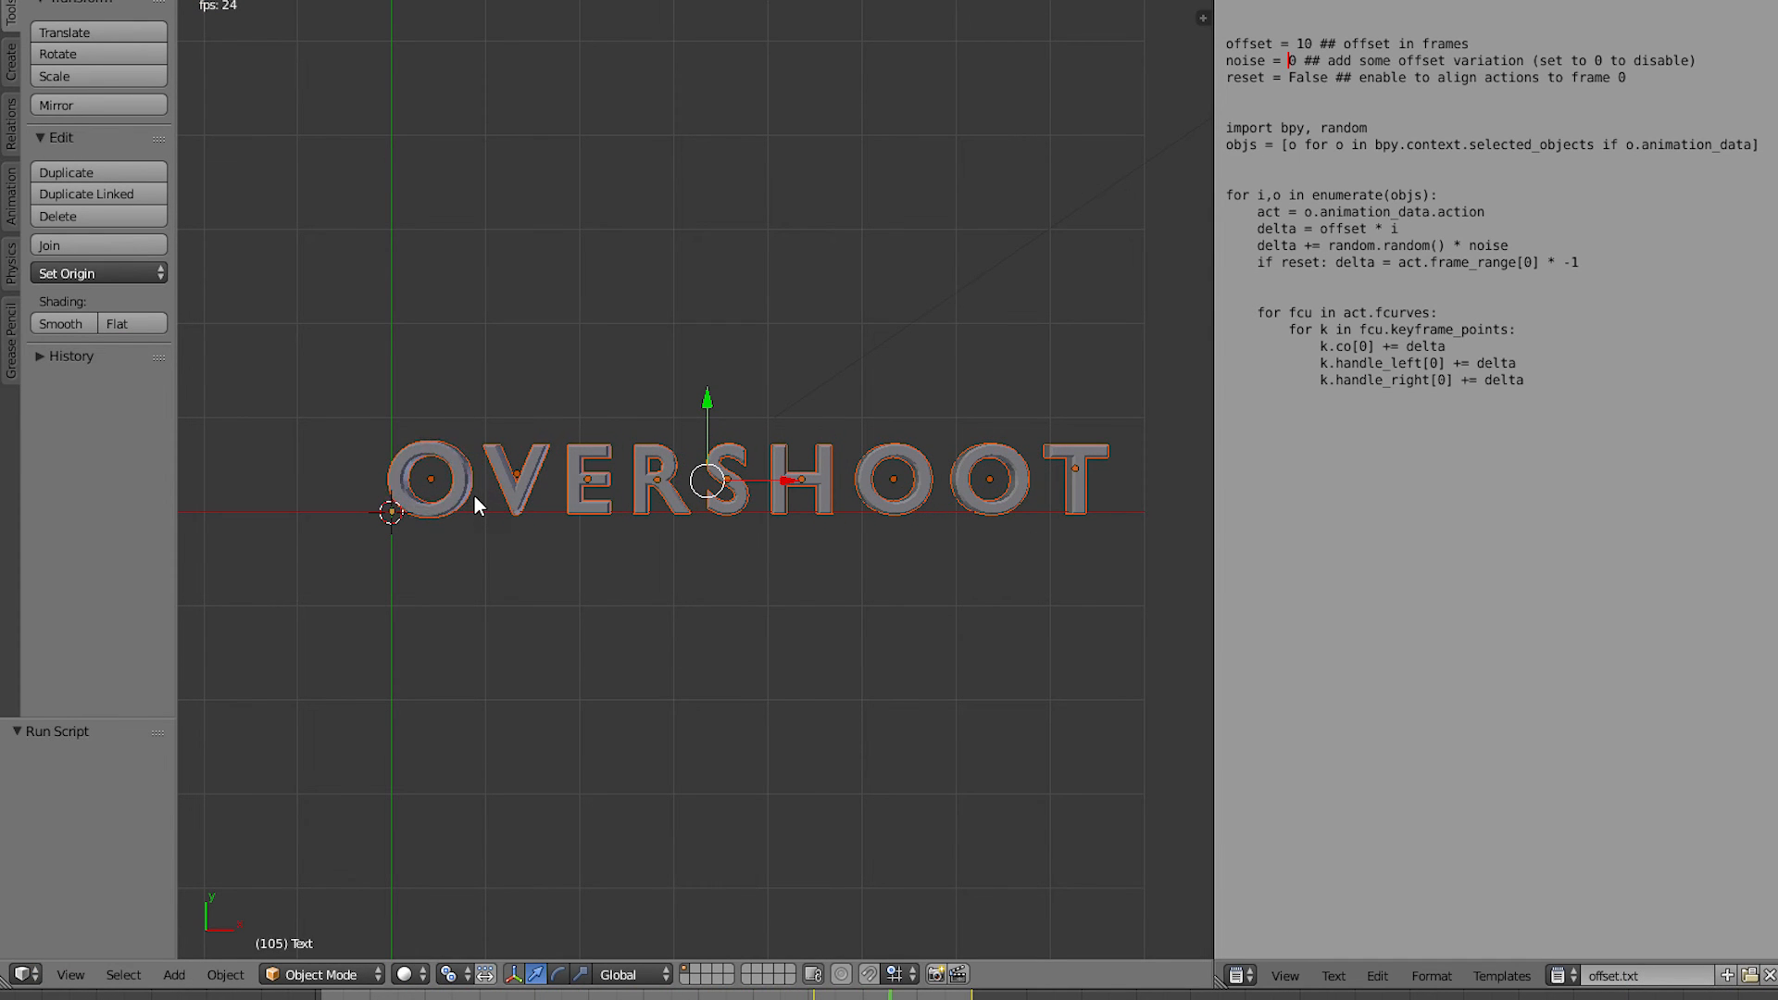
key("Escape")
Step: Return to the Dope Sheet and change the script's delta line to offset * (i * -1) to reverse the letter order
left_click(57, 976)
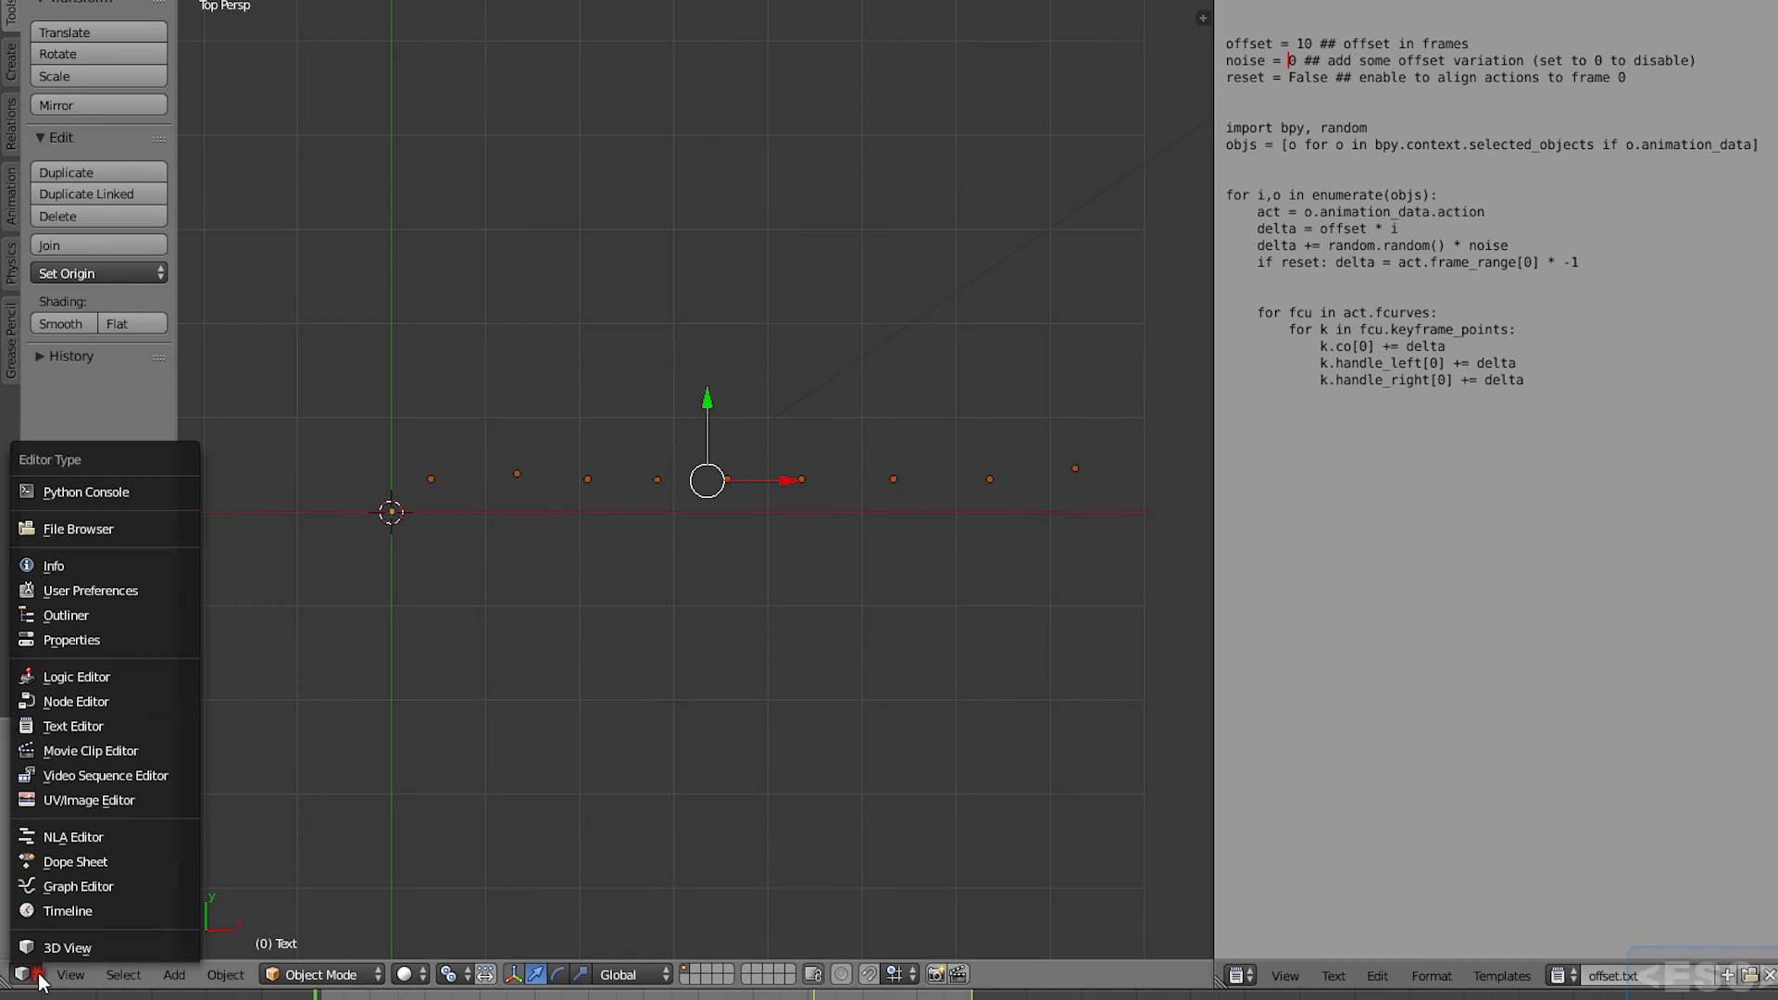
left_click(79, 856)
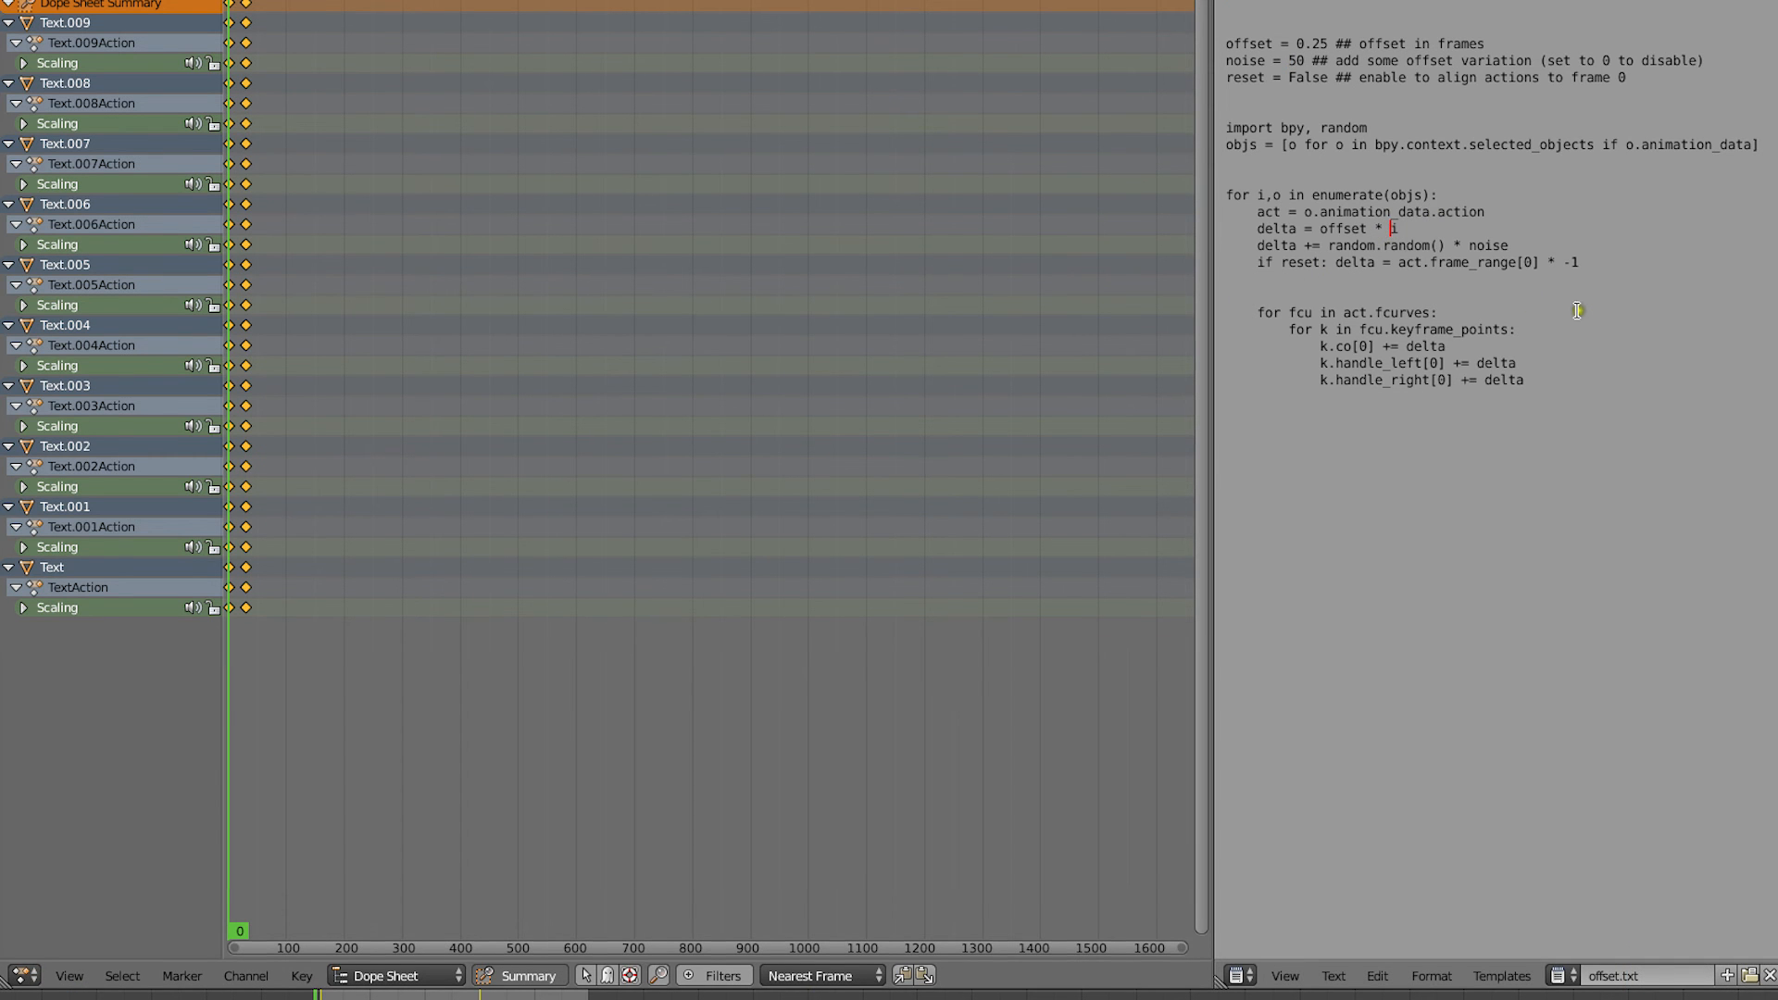
type("(i")
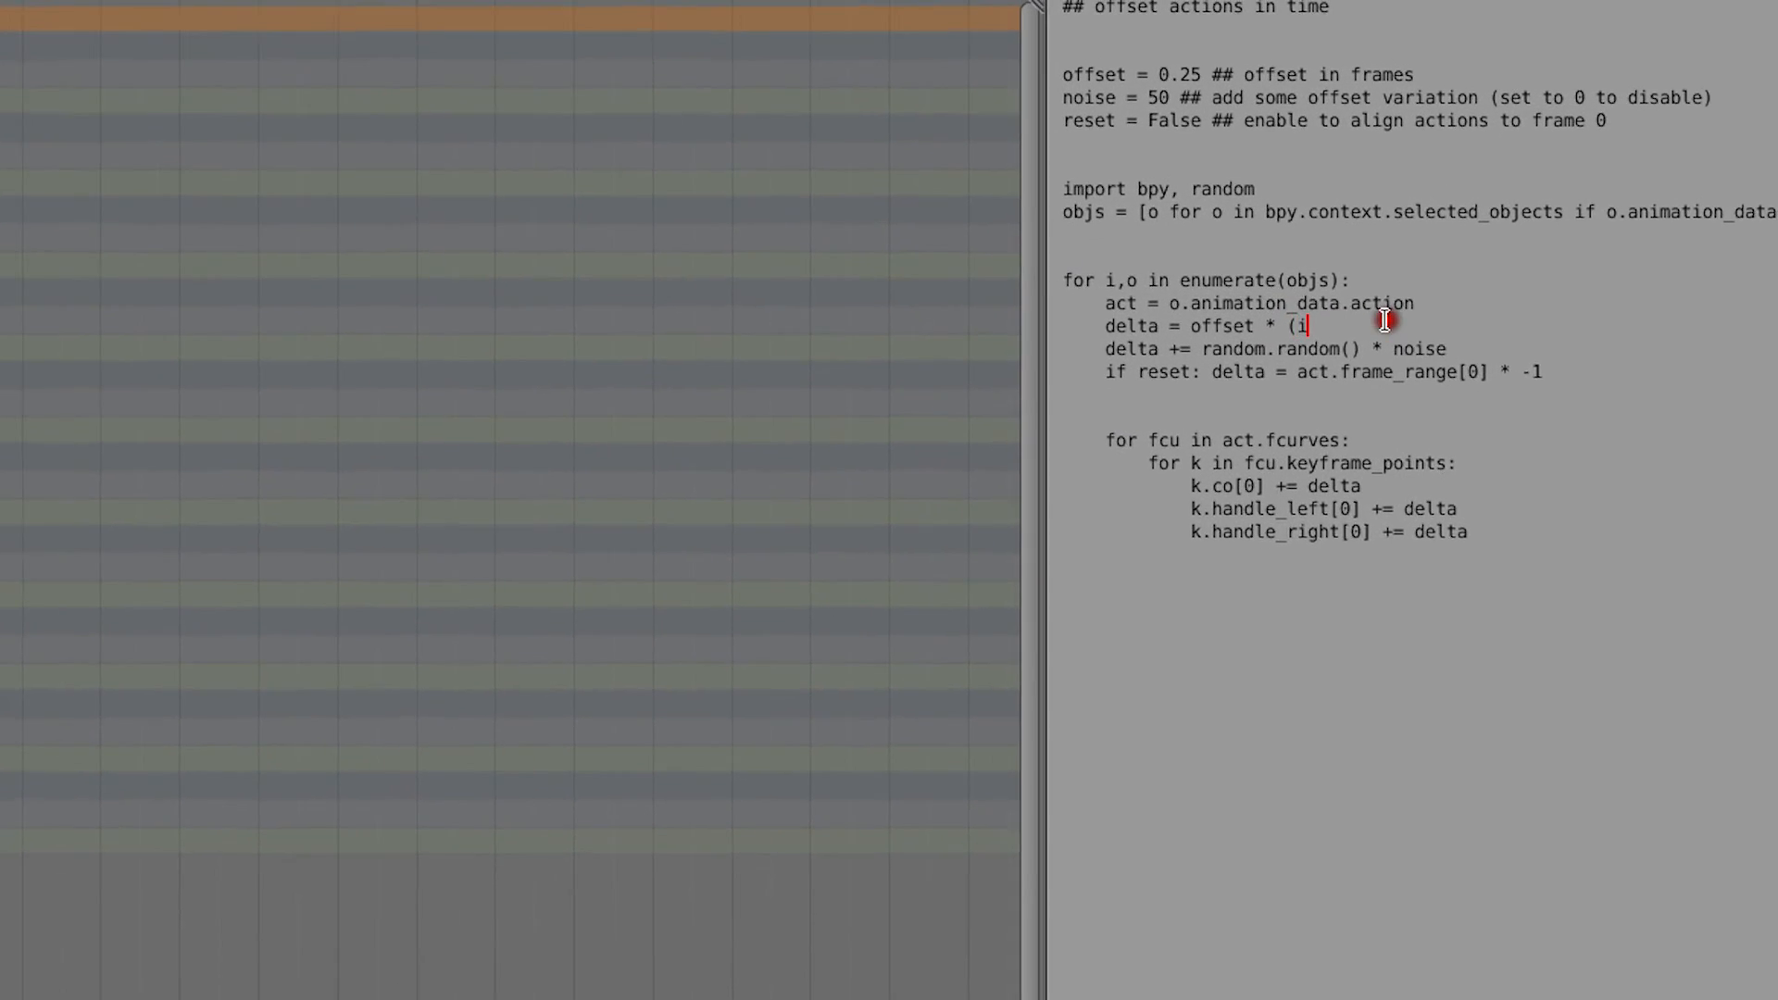
type(" * -1")
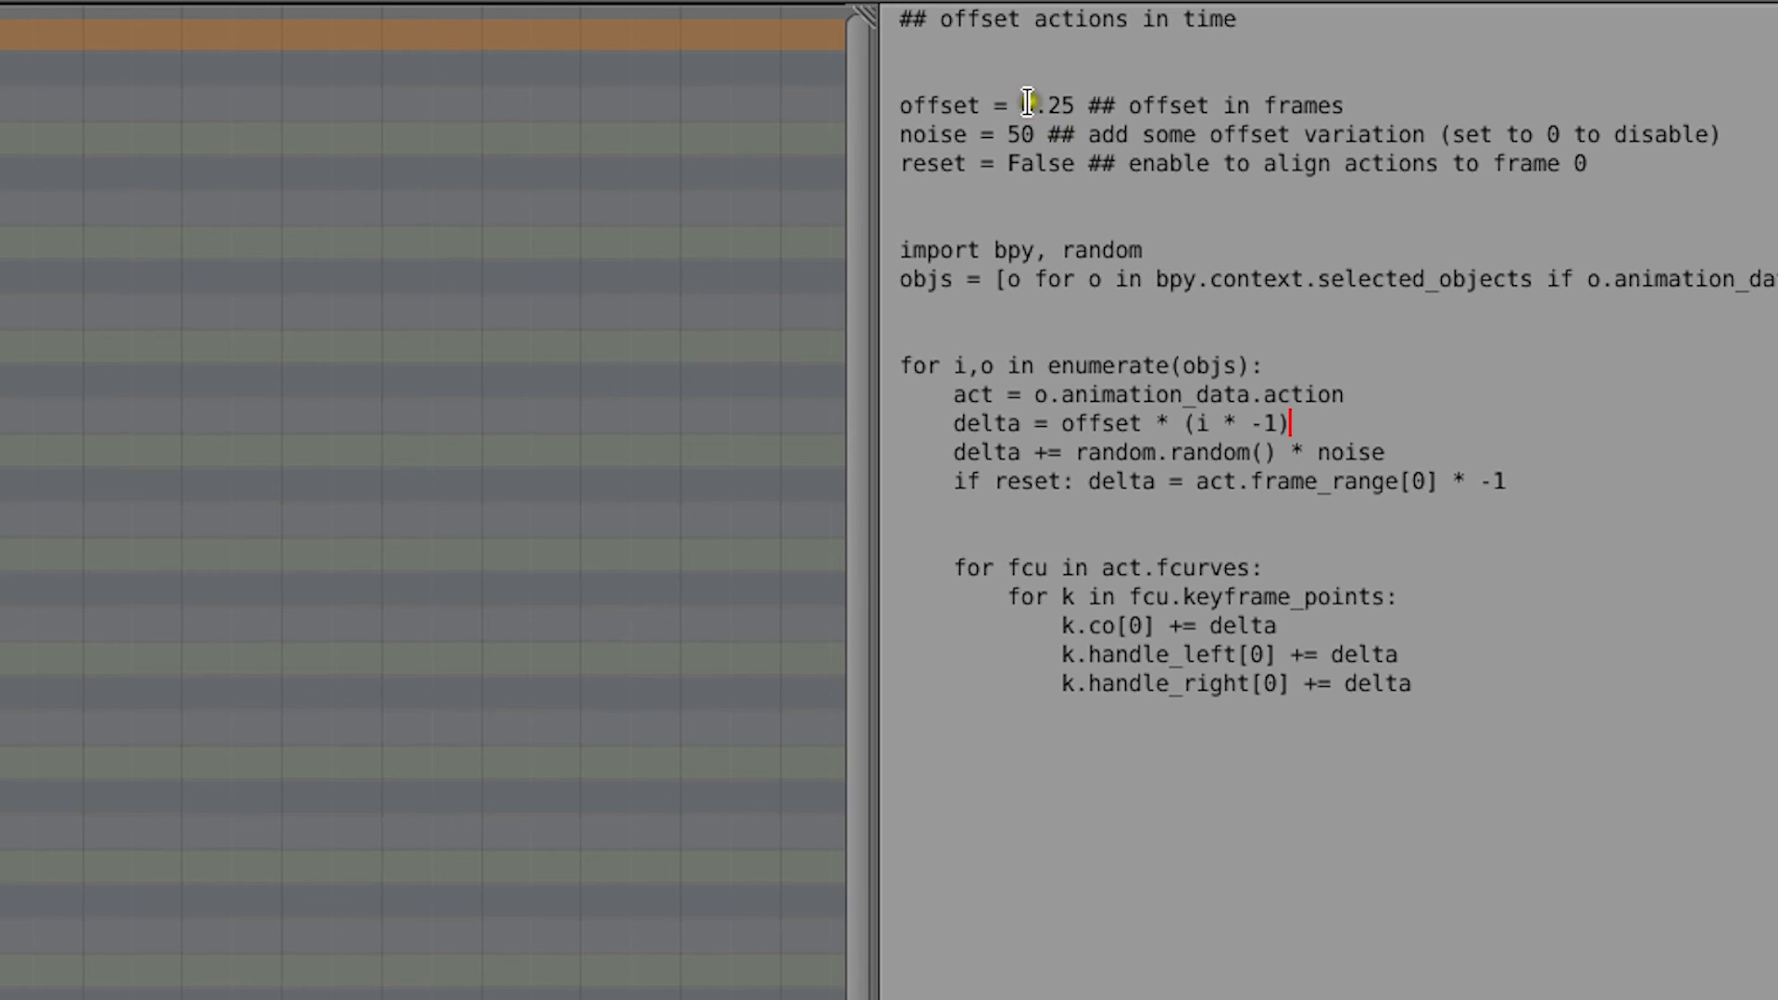
Step: Set the script's offset to 5 and its noise to 0, and run it on the selected letters
left_click_drag(1023, 105, 1074, 106)
type("5")
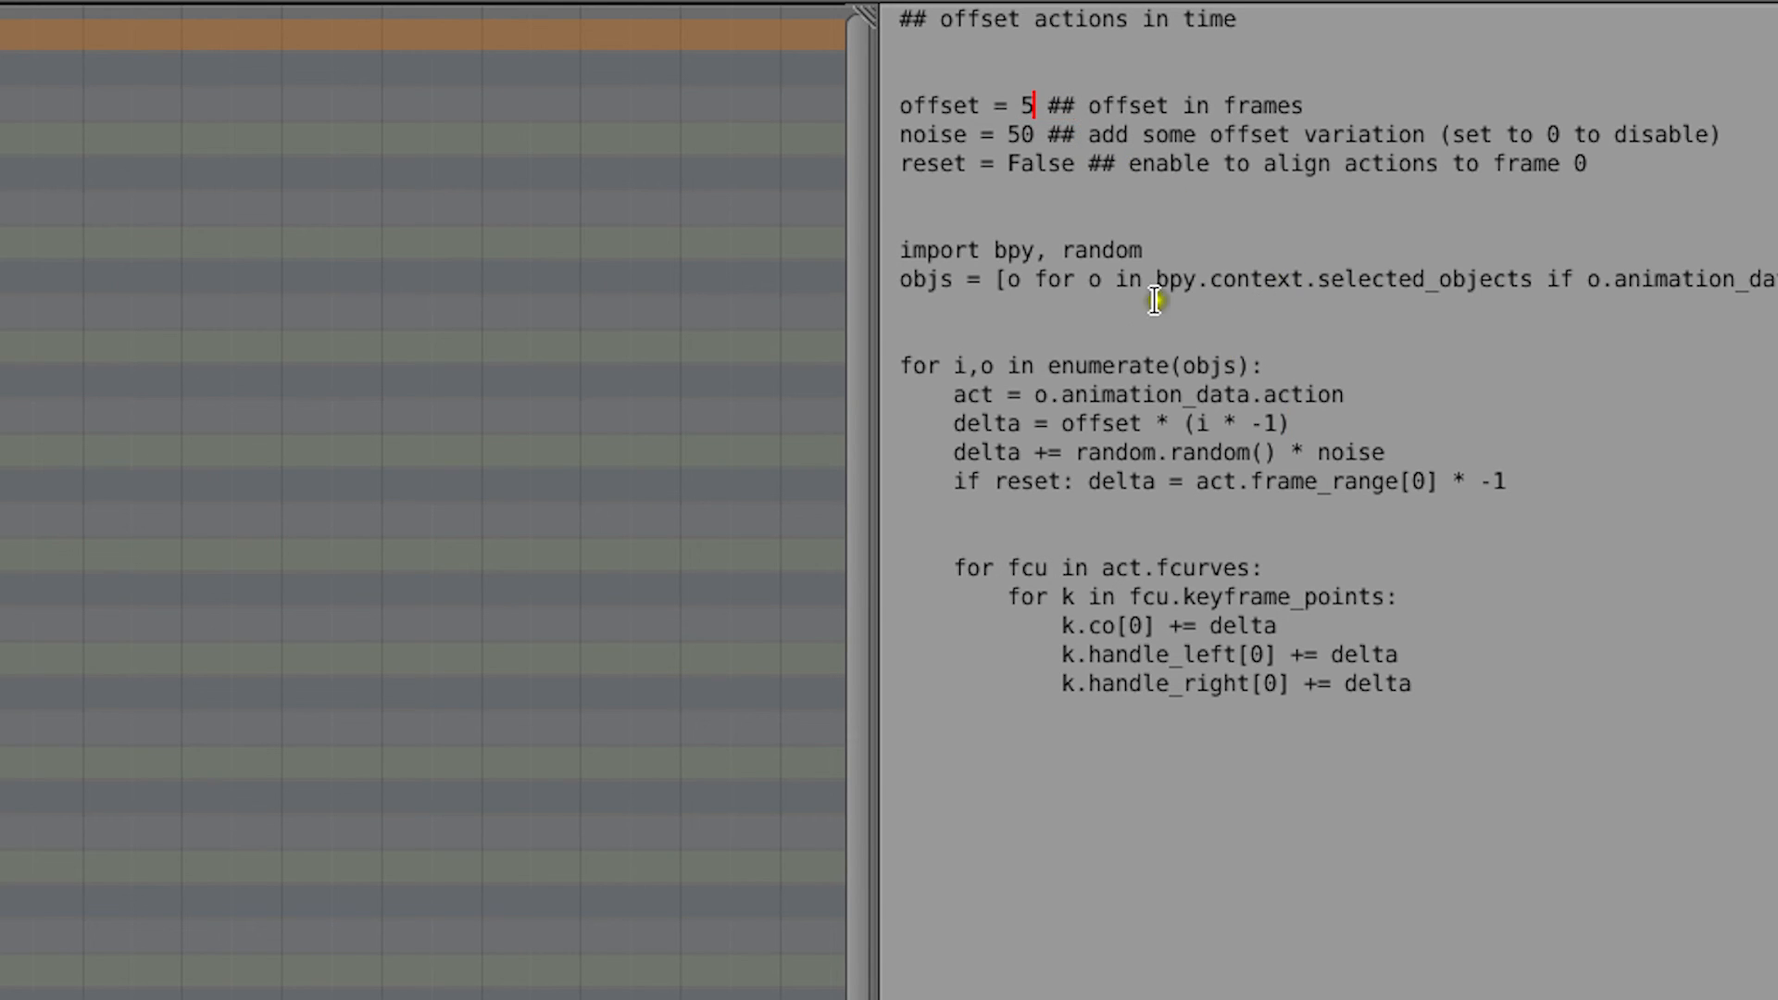
key("BackSpace")
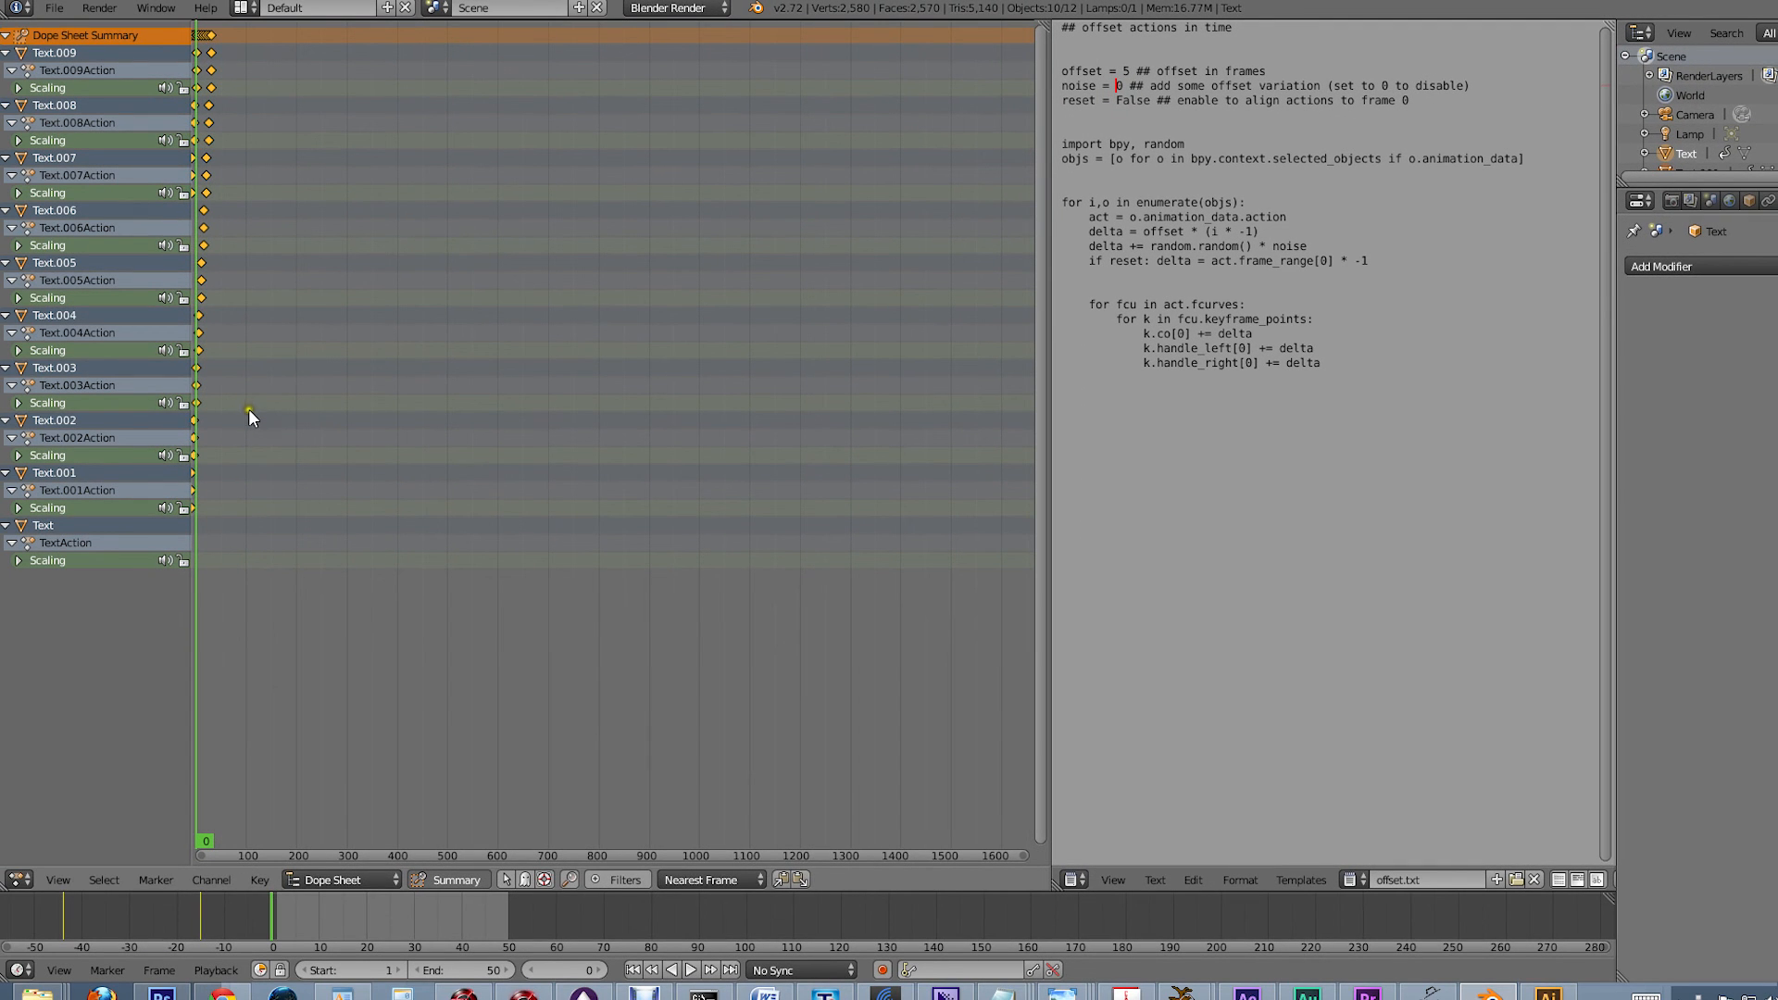
Step: Shift all the letters' keyframes about 48 frames forward and play the animation in the 3D View with the end frame at 85
key("g")
left_click(278, 411)
key("shift+F5")
key("alt+a")
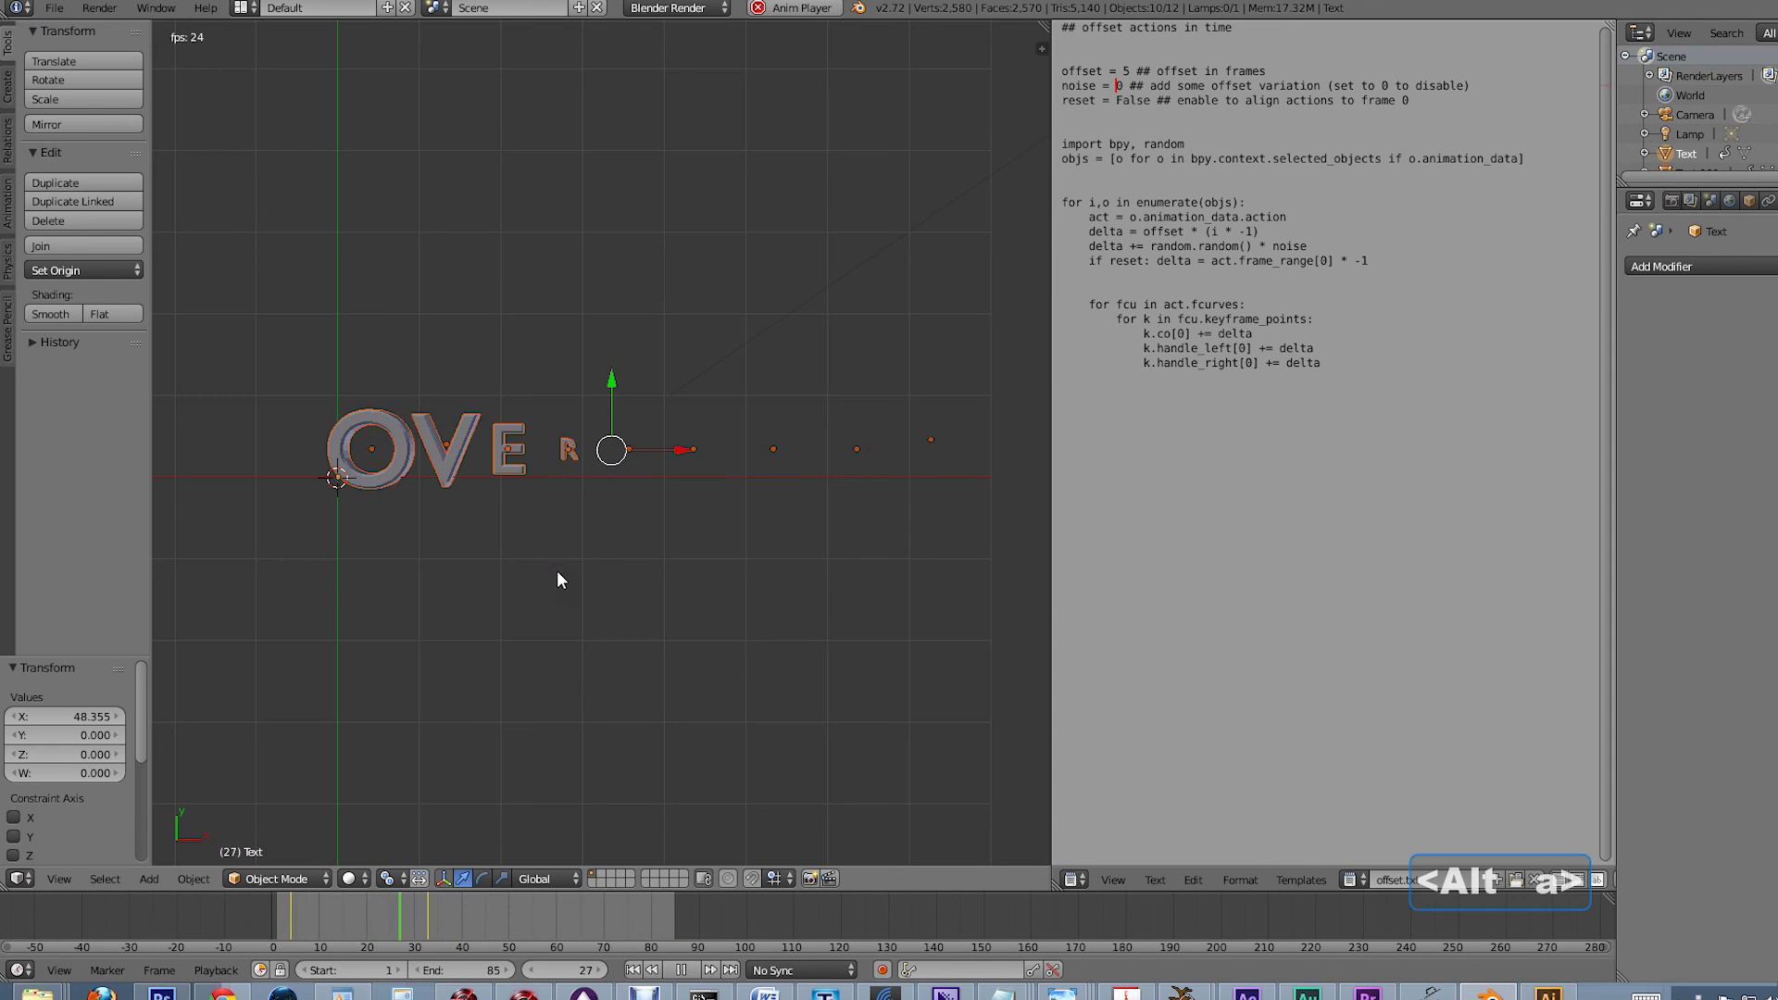